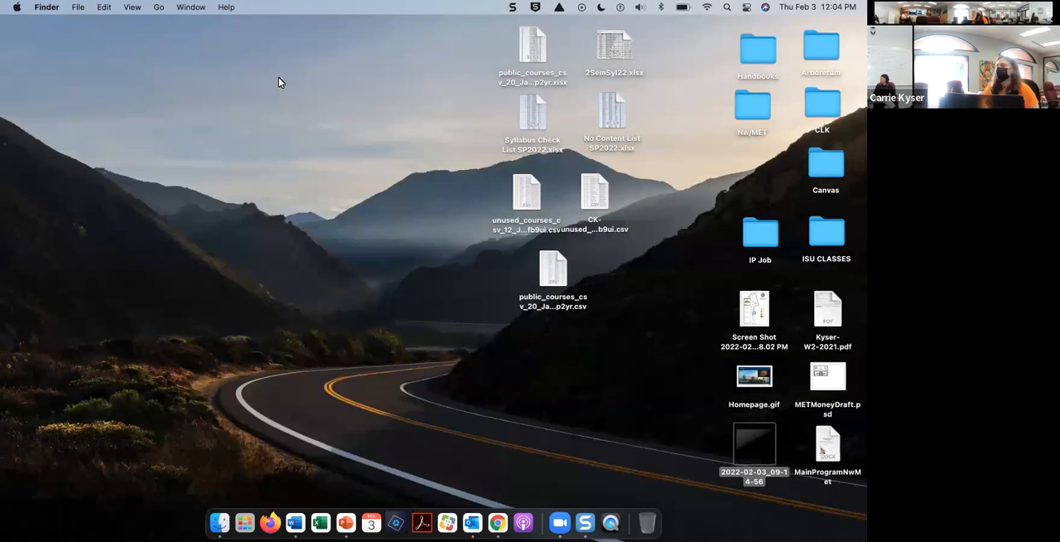
Step: Open the Snagit capture window and compare its image and video capture settings
left_click(512, 7)
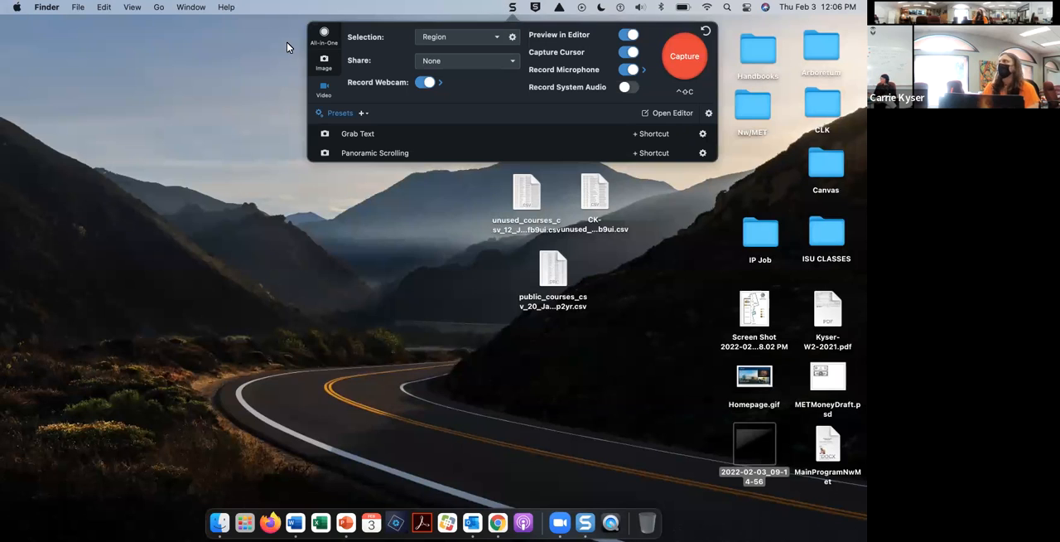
left_click(115, 76)
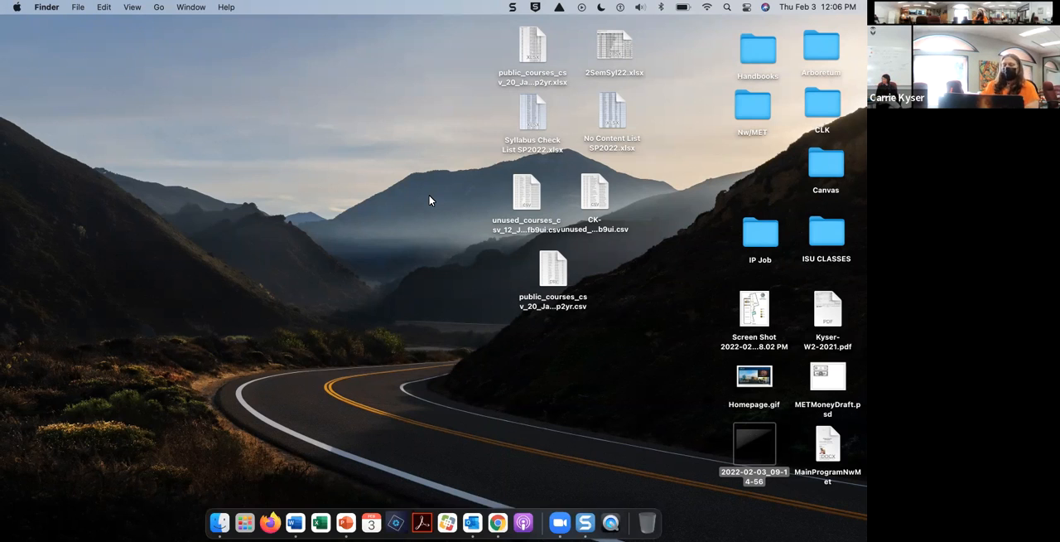
left_click(513, 8)
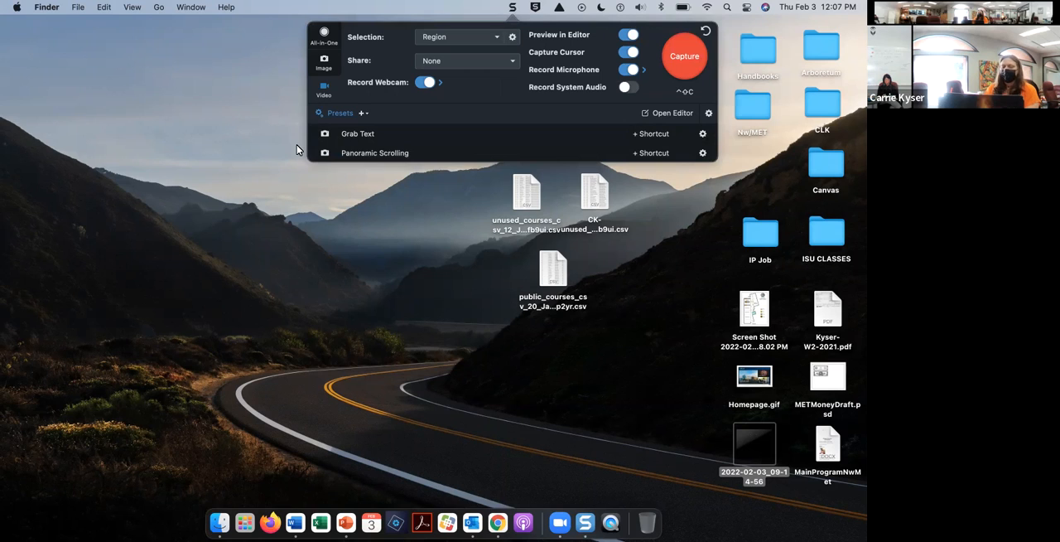
left_click(322, 71)
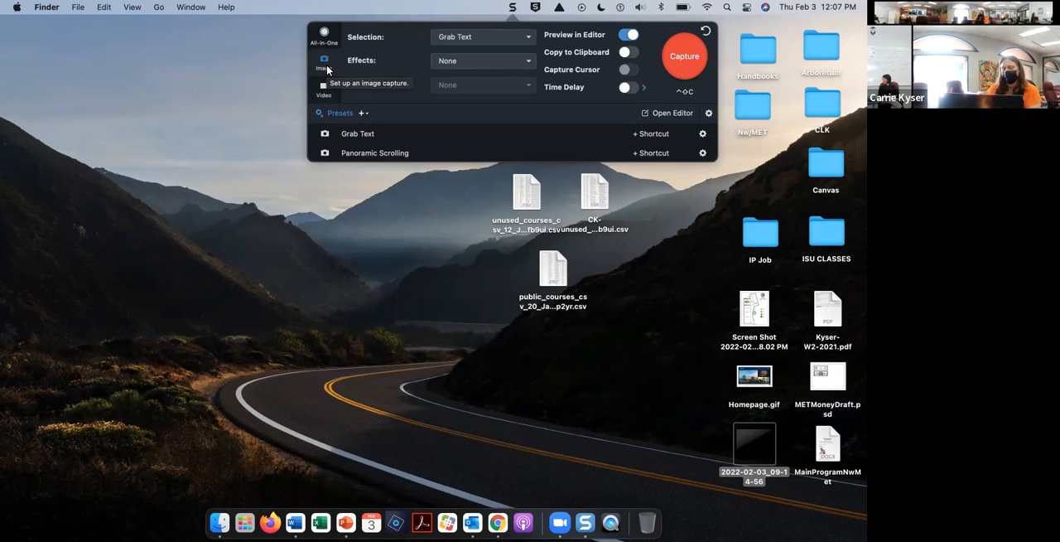
left_click(322, 98)
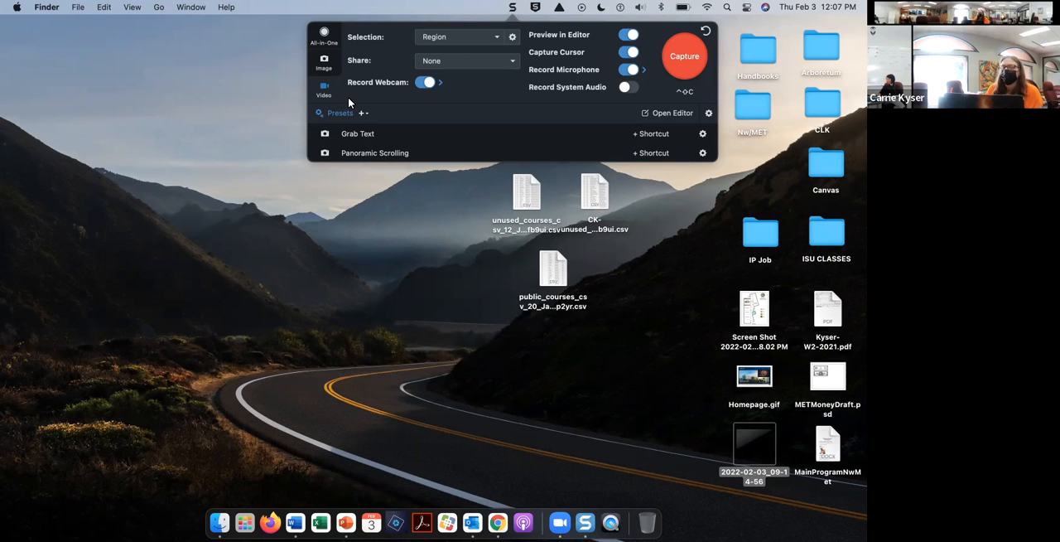
left_click(325, 67)
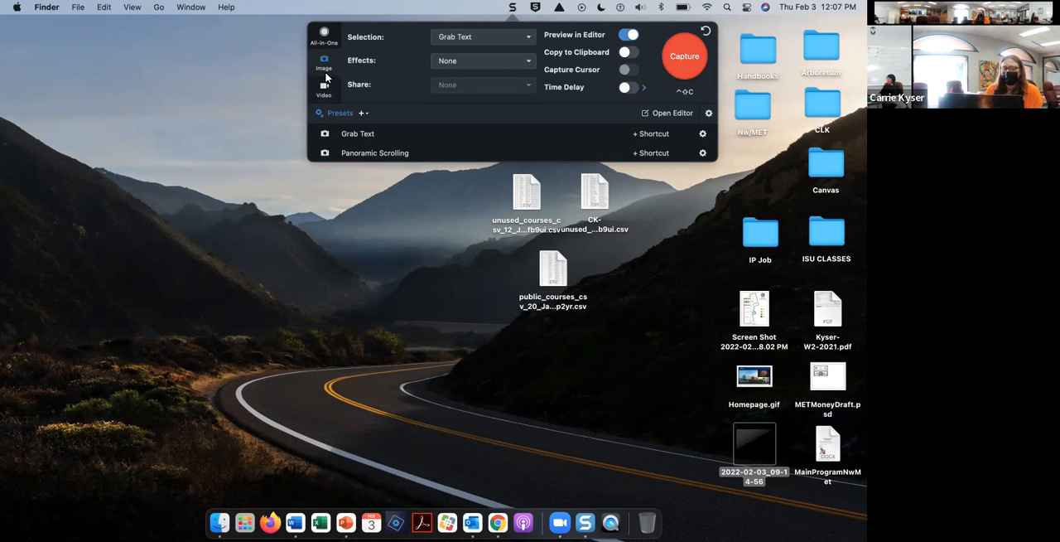
left_click(324, 91)
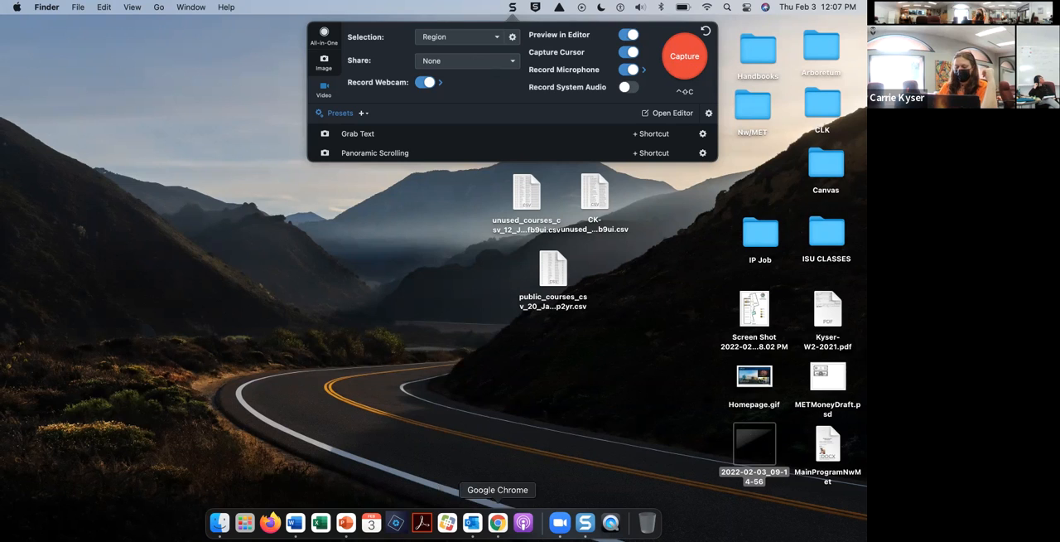
Step: Switch to Chrome and open the lcsc.edu website
left_click(498, 522)
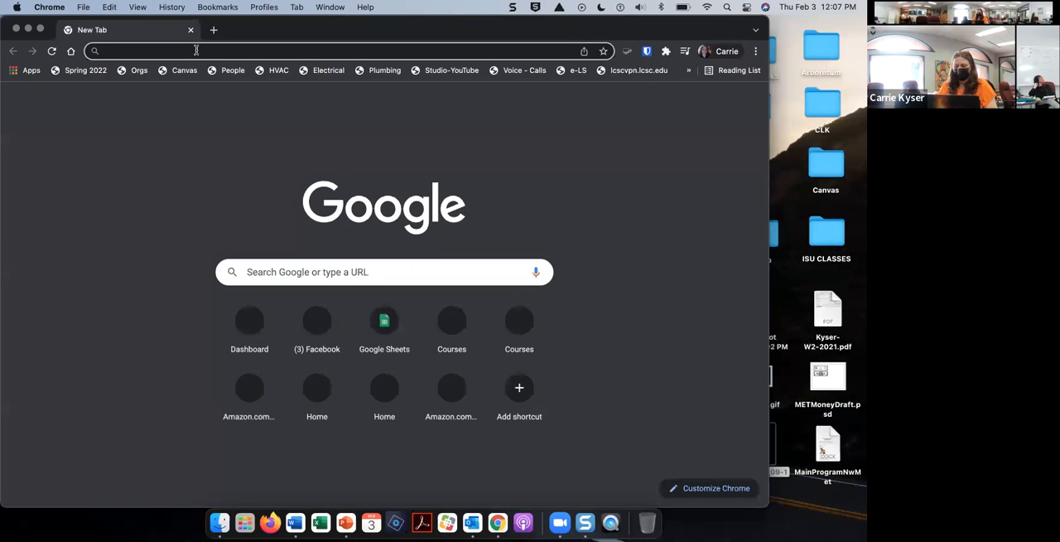
type("lcsc.edu")
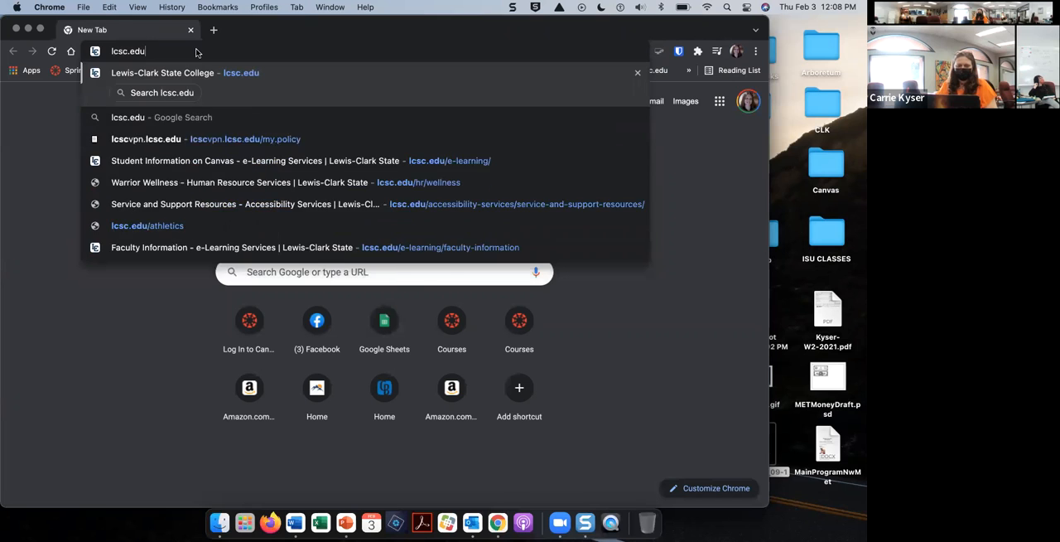
key("Return")
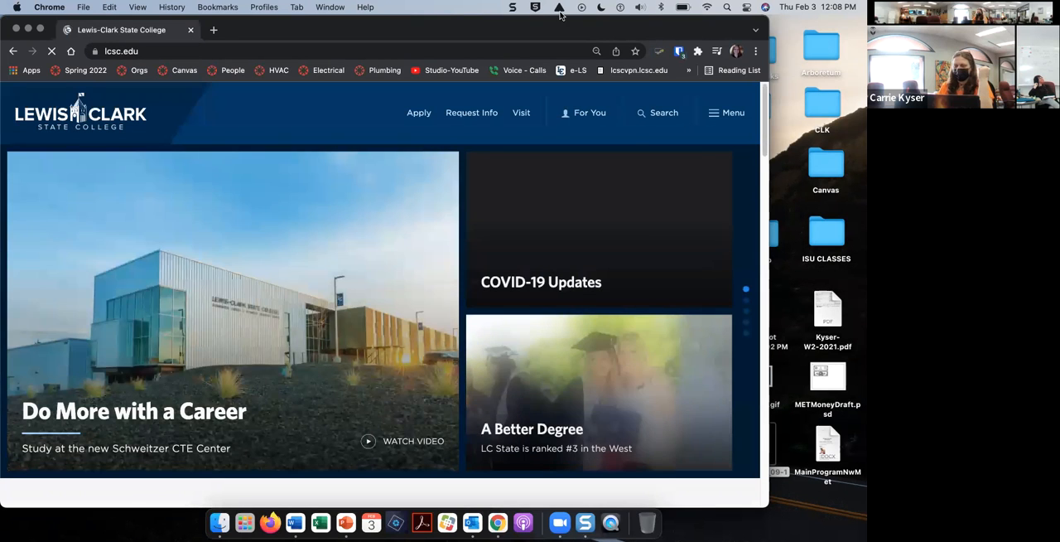
left_click(514, 8)
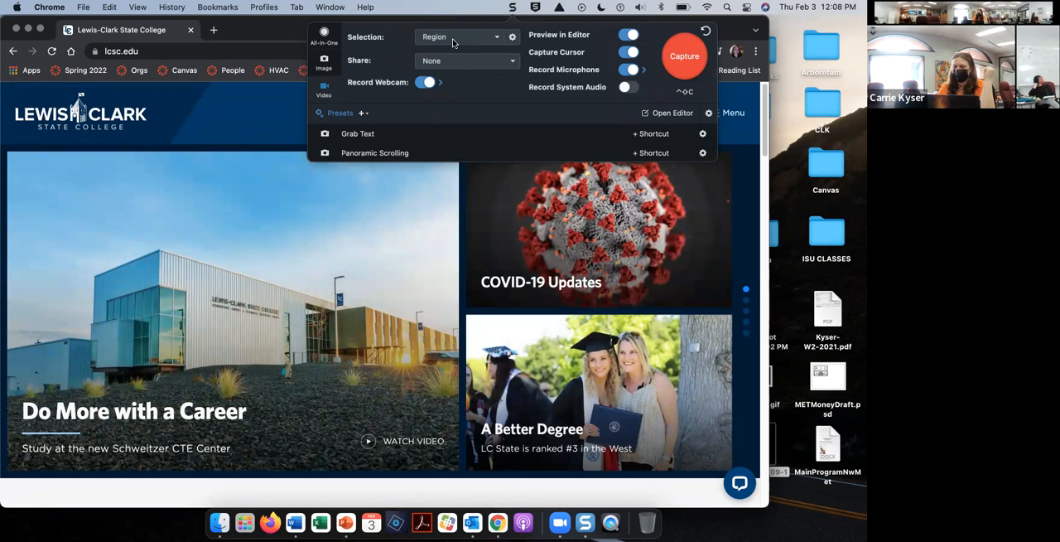
left_click(685, 58)
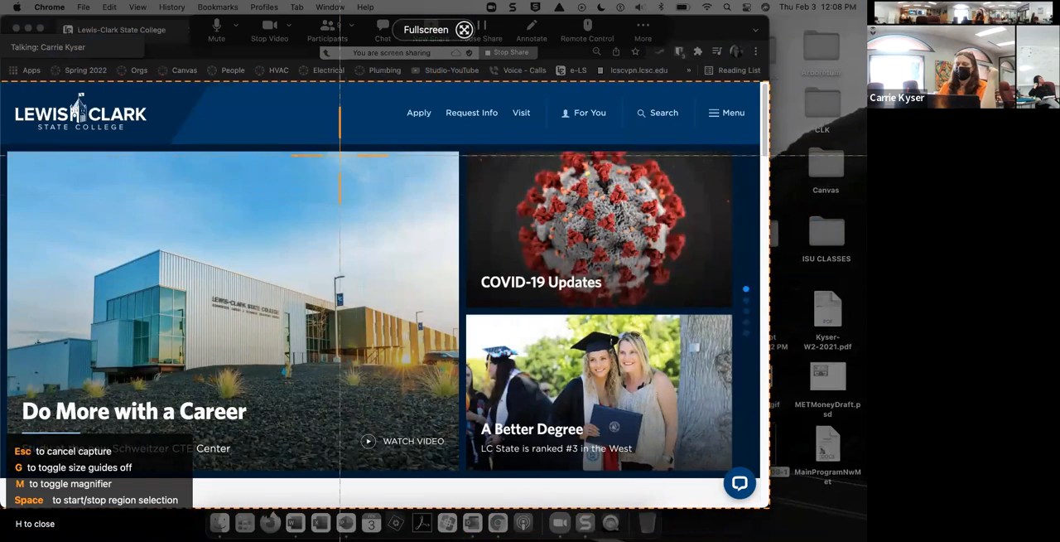
left_click_drag(334, 132, 719, 404)
key("Escape")
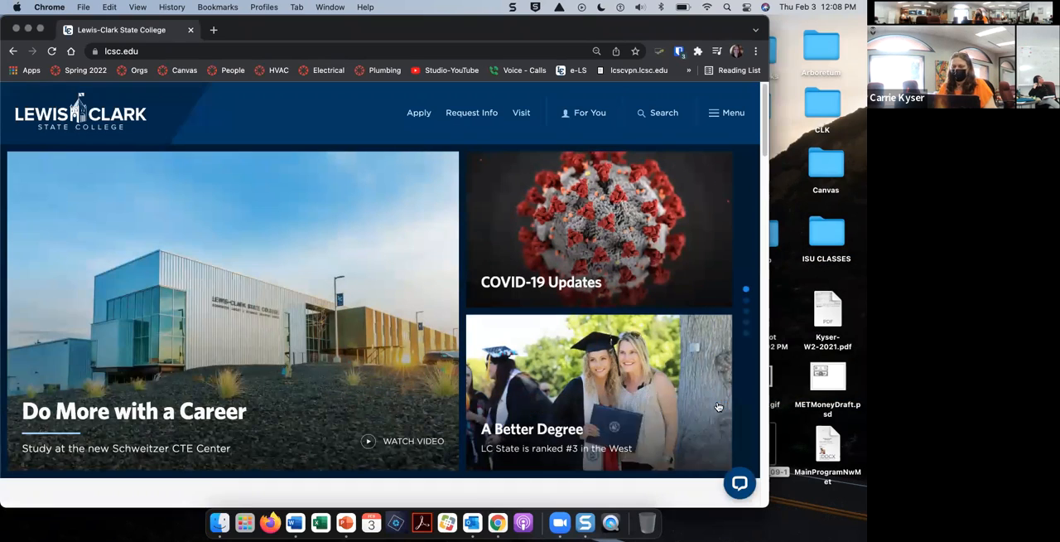
Step: Reopen the Snagit capture settings and review the available video sharing destinations, keeping None
left_click(515, 9)
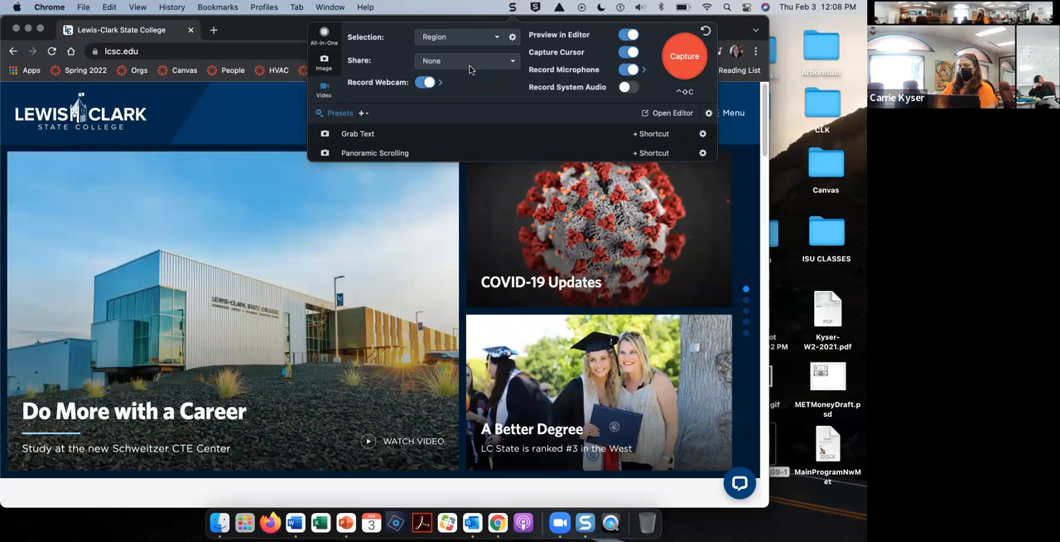
left_click(513, 70)
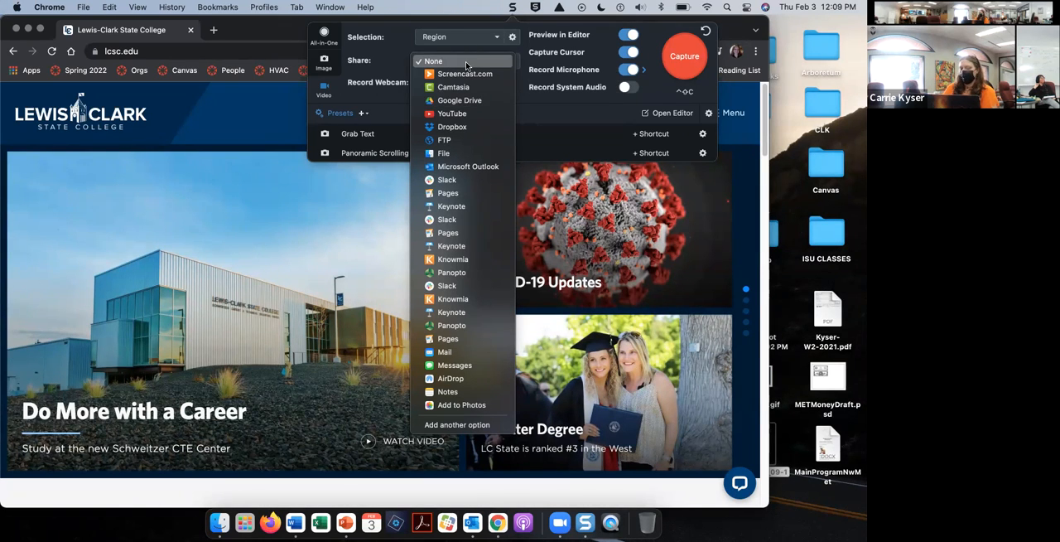
left_click(467, 65)
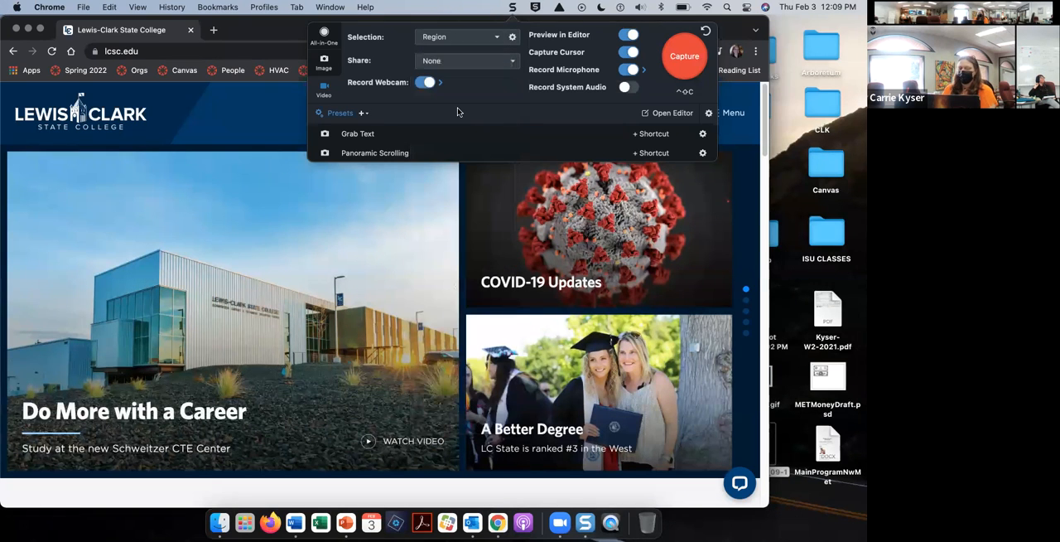
Step: Turn webcam recording off and back on, and review the webcam's device, placement and shape options
left_click(425, 82)
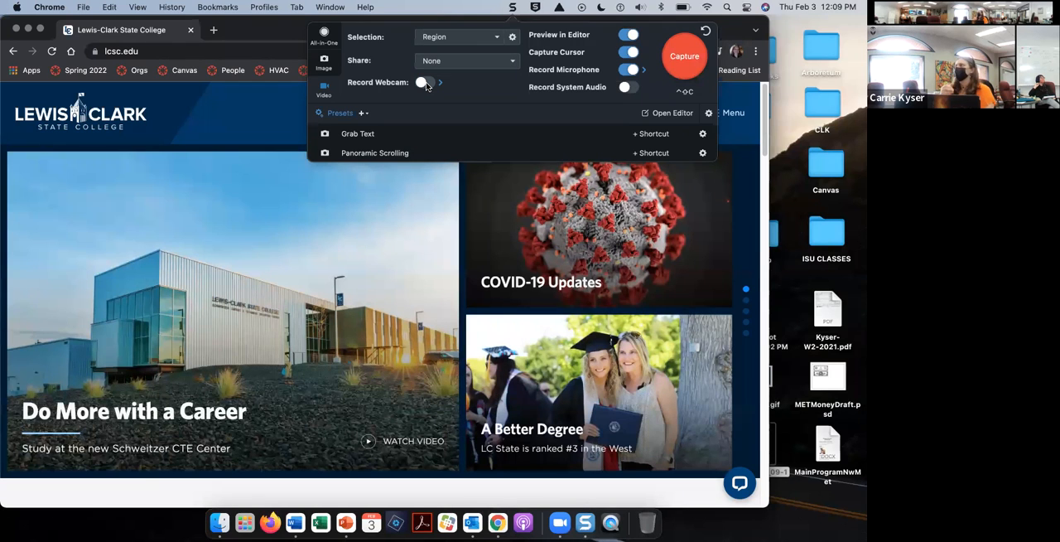
left_click(425, 82)
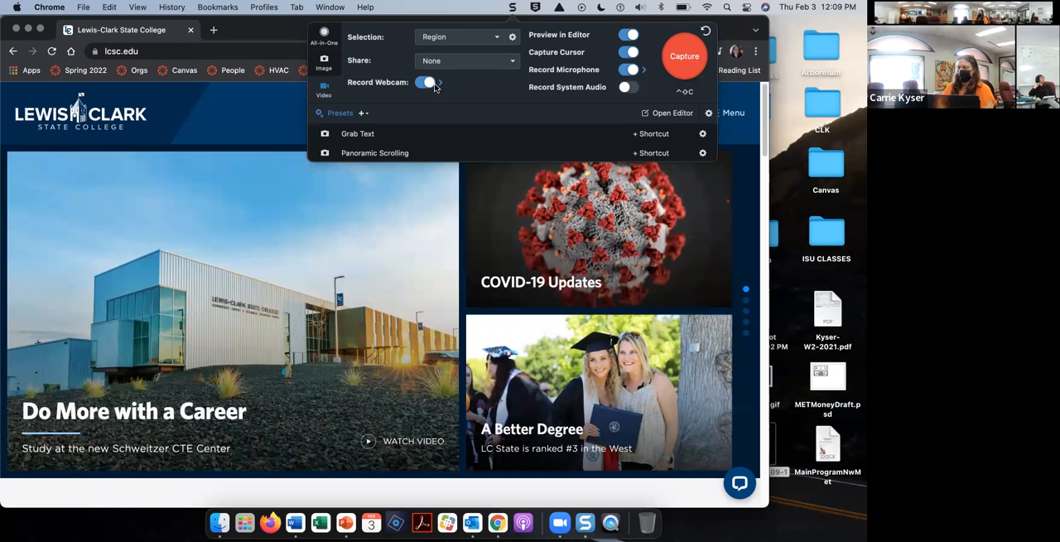
left_click(441, 85)
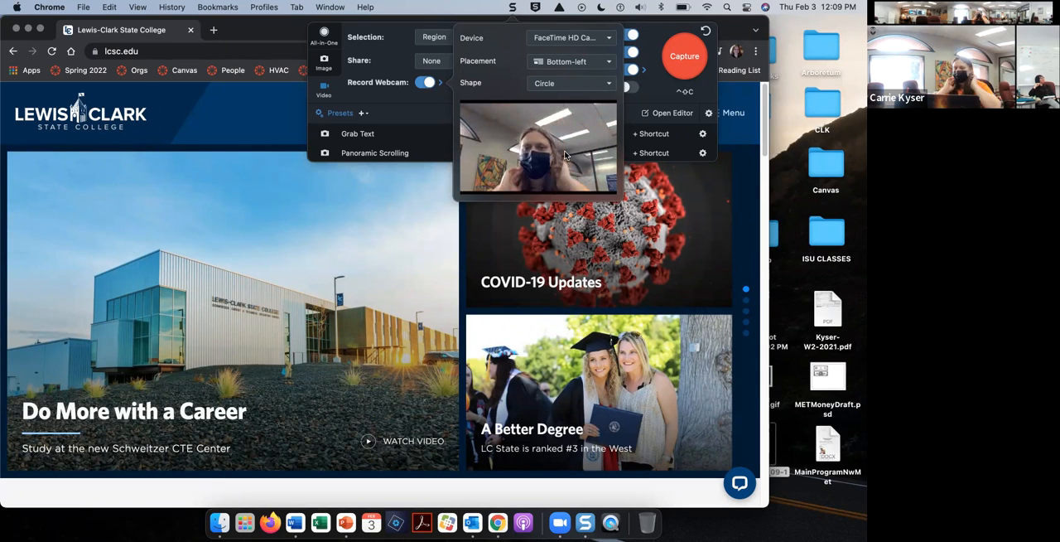
left_click(609, 66)
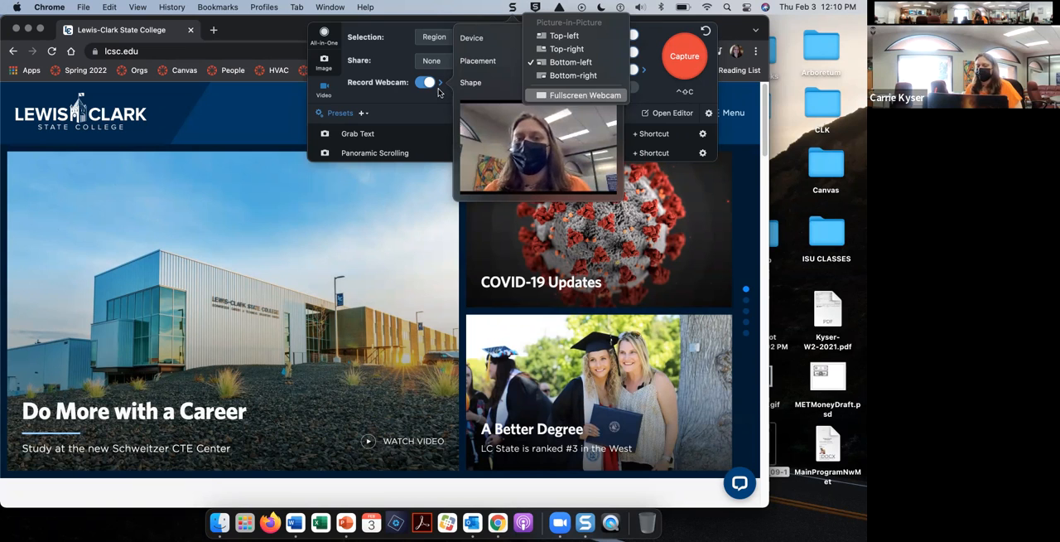
left_click(442, 106)
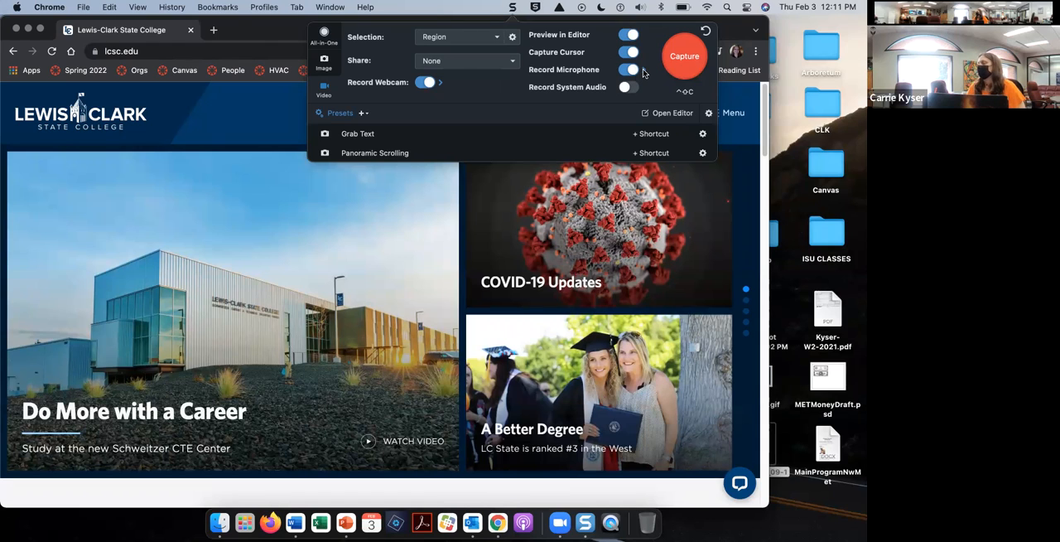
Step: Open the video capture's keyboard shortcut for editing
mouse_move(644, 73)
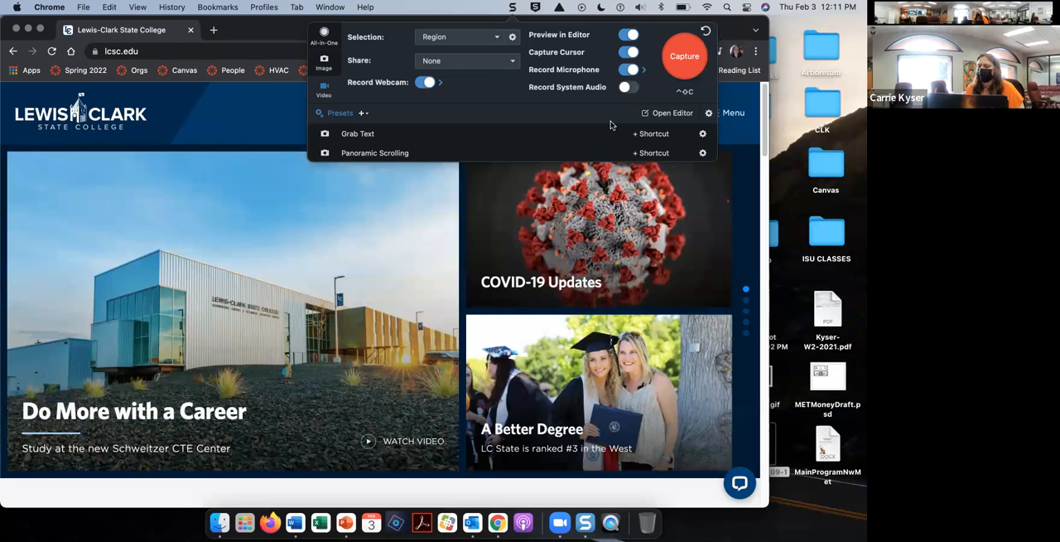
left_click(684, 92)
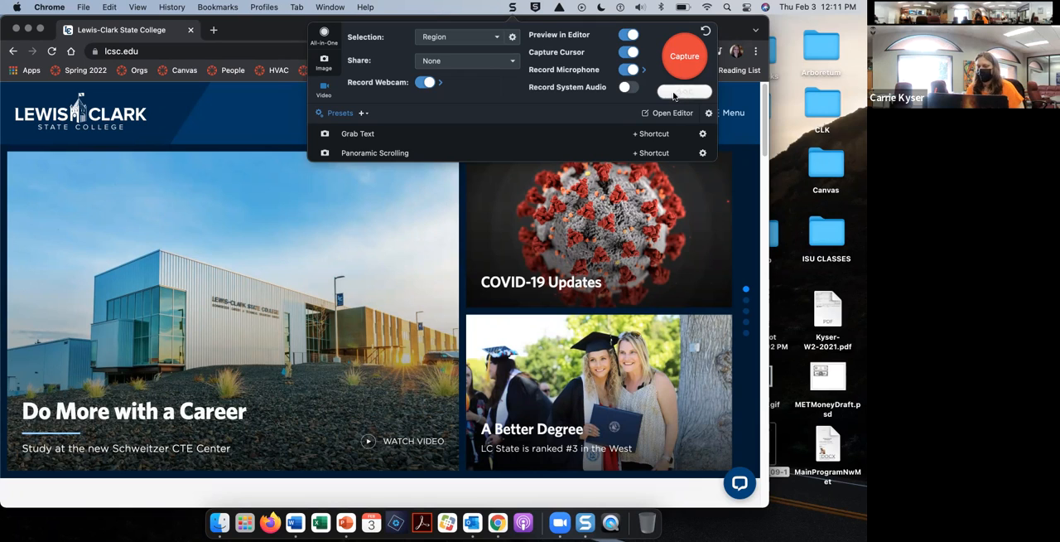
key("ctrl+shift+c")
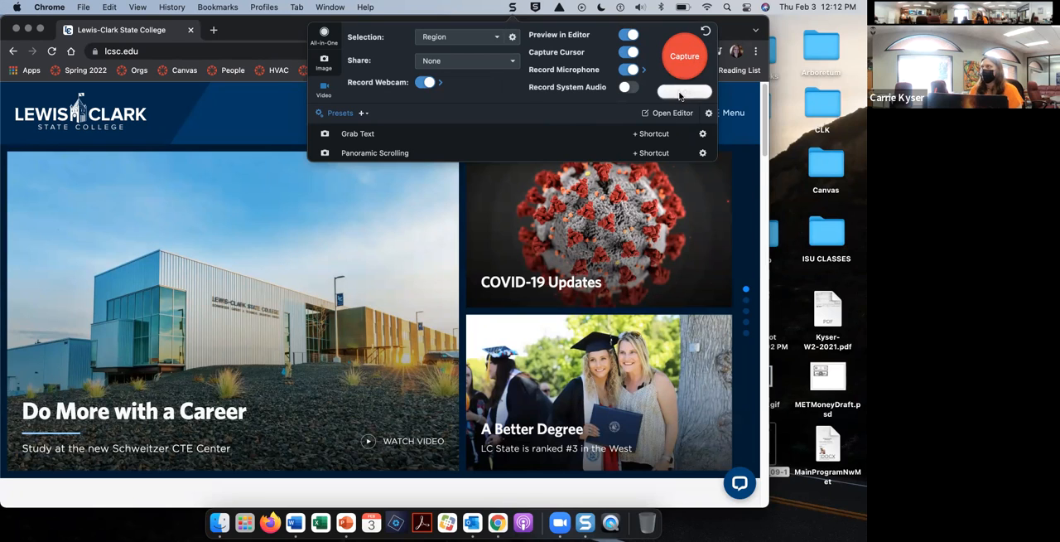
Step: Select the 1277 x 707 web page area for video capture, and set the webcam overlay's shape to Rounded Square after trying Rounded Rectangle
left_click(684, 69)
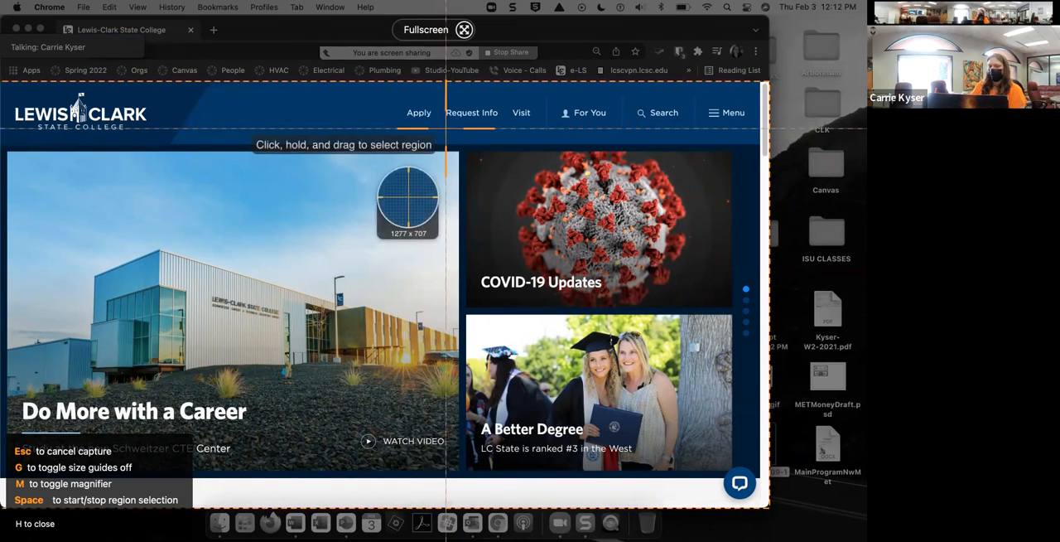
left_click(446, 129)
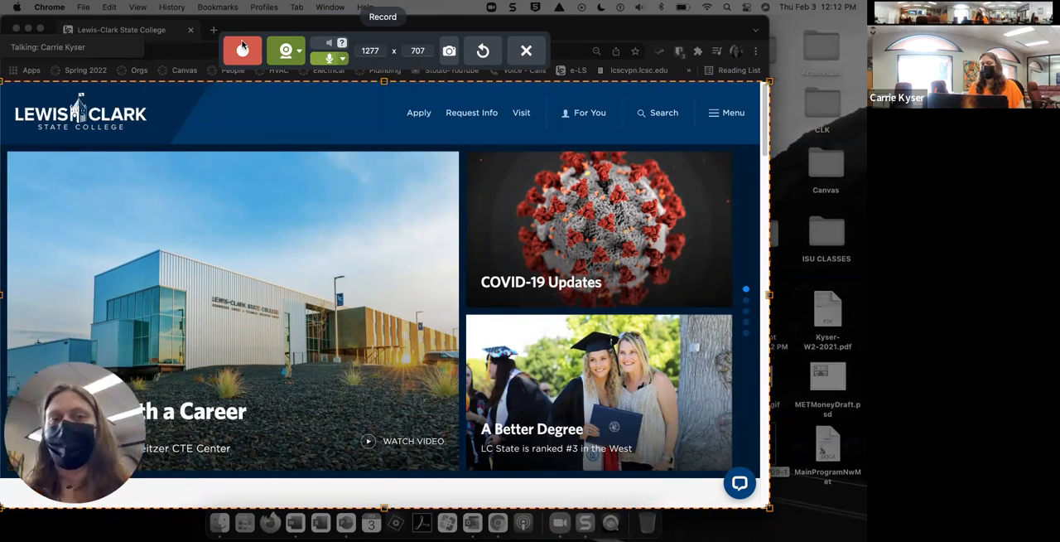
left_click(300, 51)
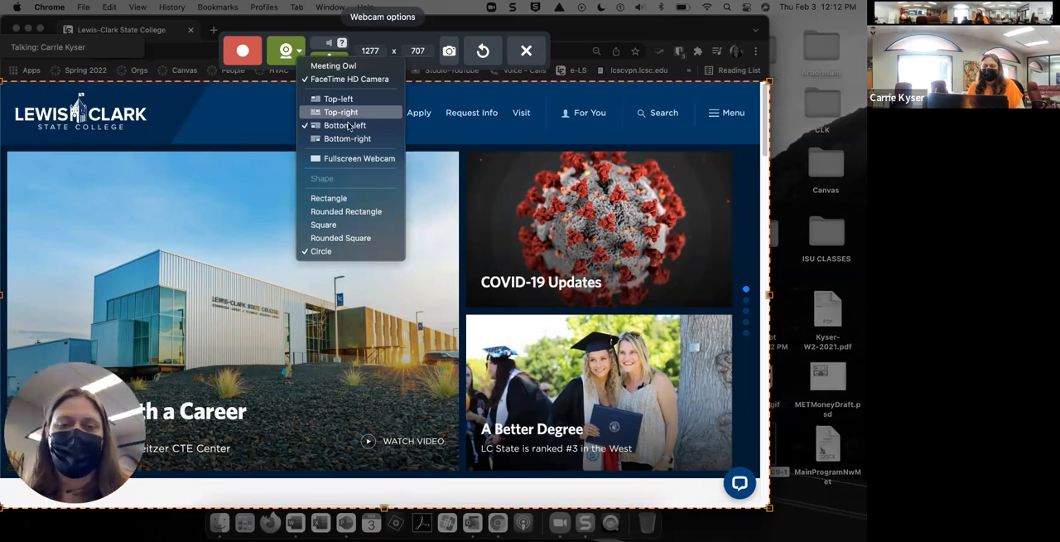
left_click(335, 212)
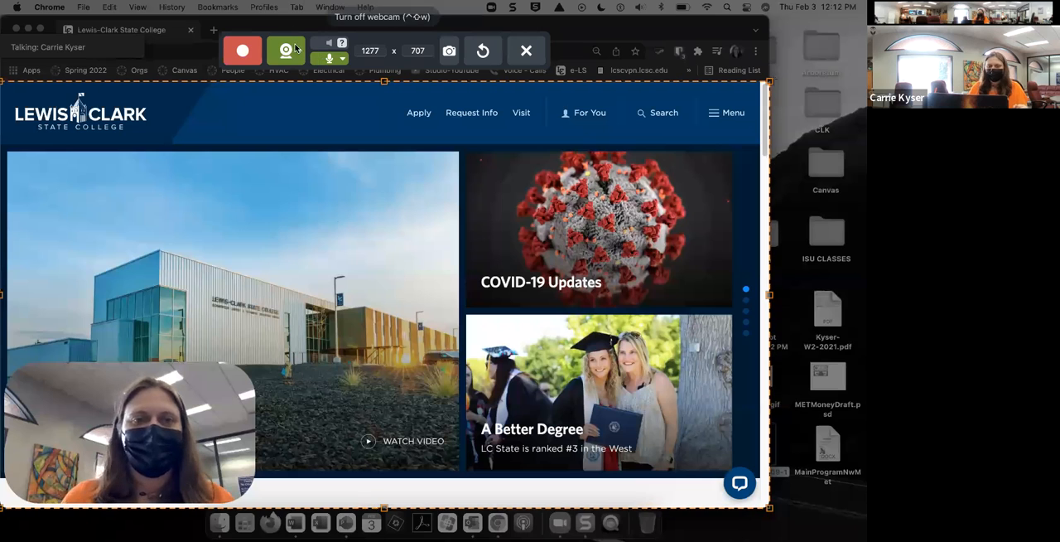
left_click(299, 52)
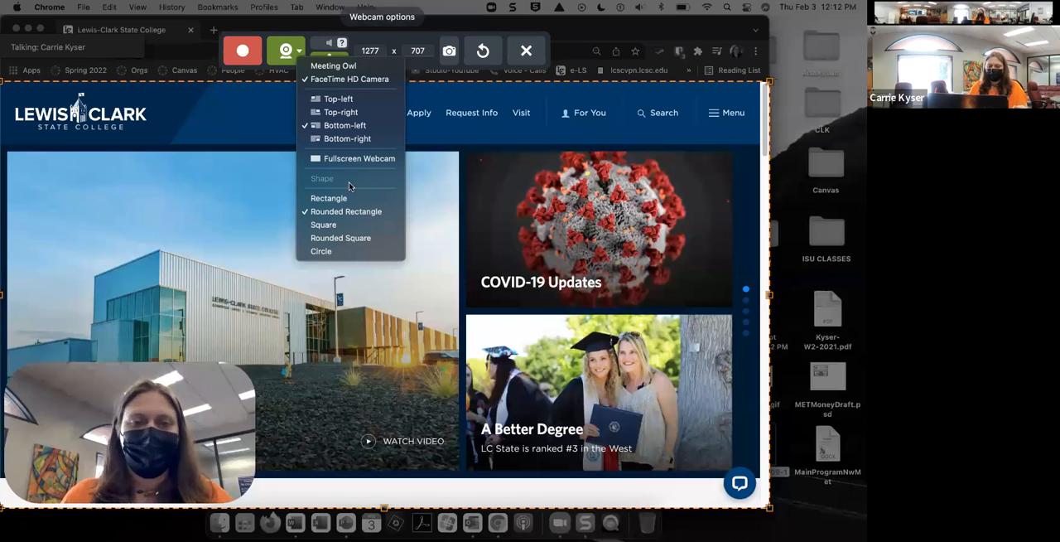
left_click(348, 239)
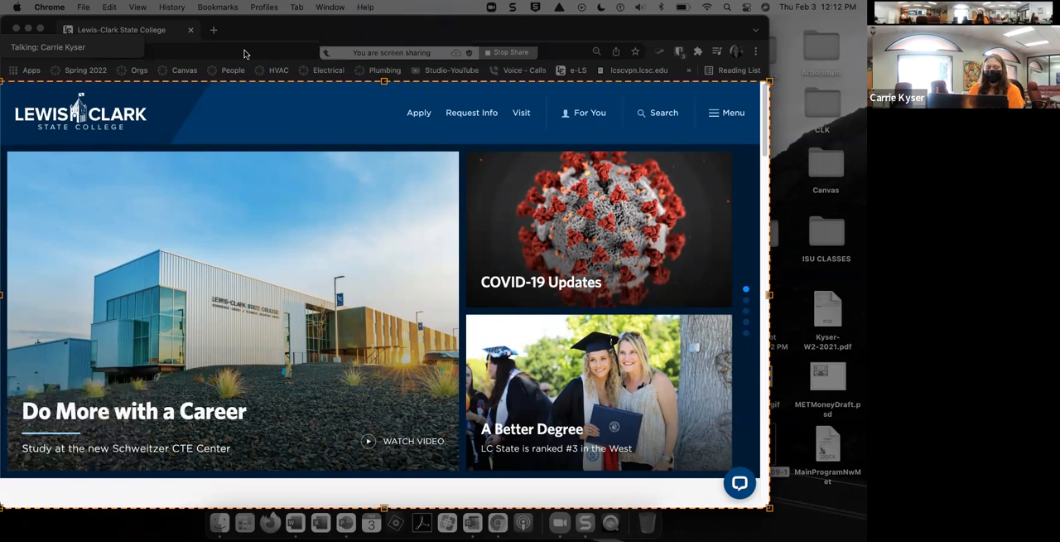
Step: Record a video of opening the Canvas login page from the site's For You resources, and stop the recording
left_click(244, 53)
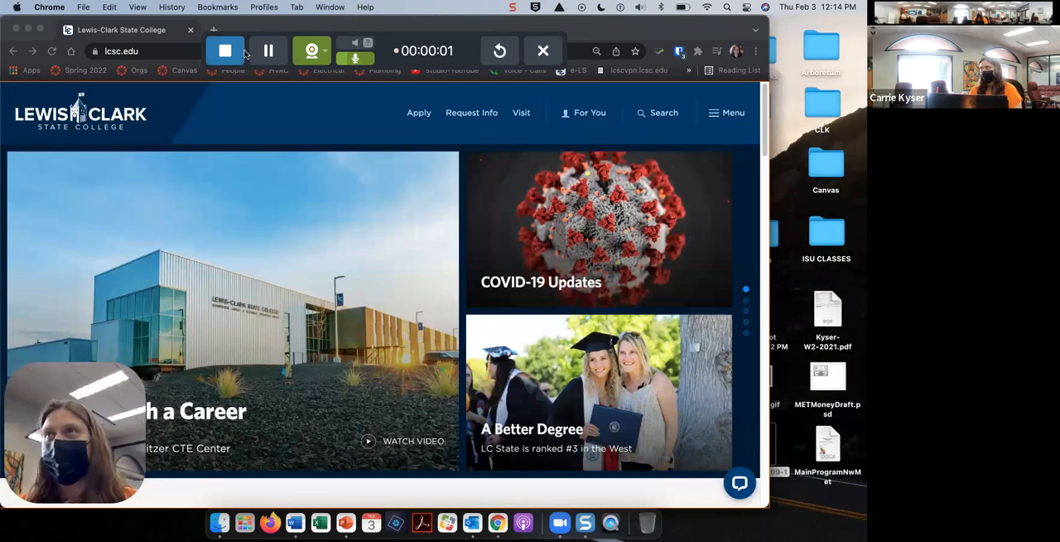
scroll(275, 201, "down", 2)
scroll(275, 200, "up", 2)
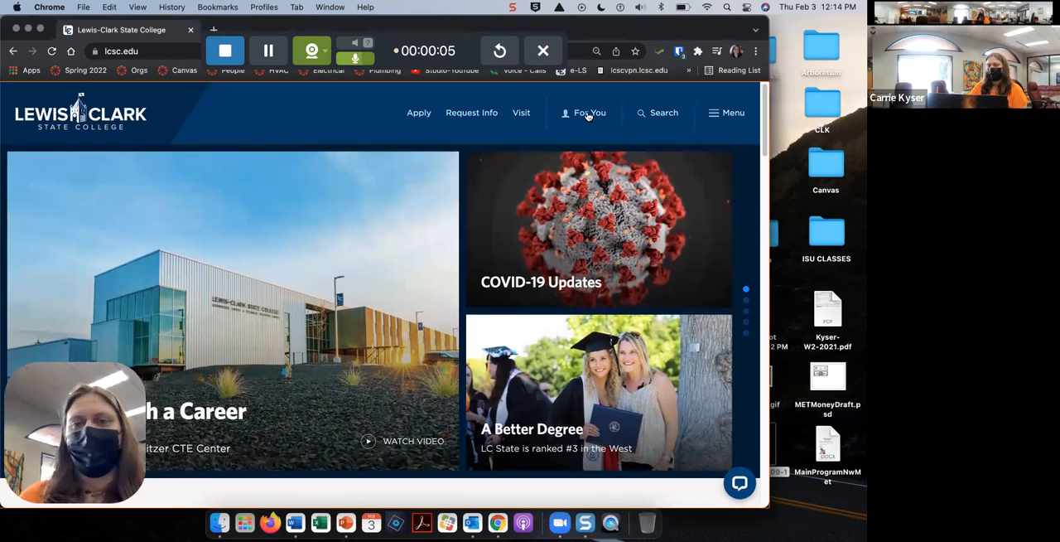
left_click(588, 113)
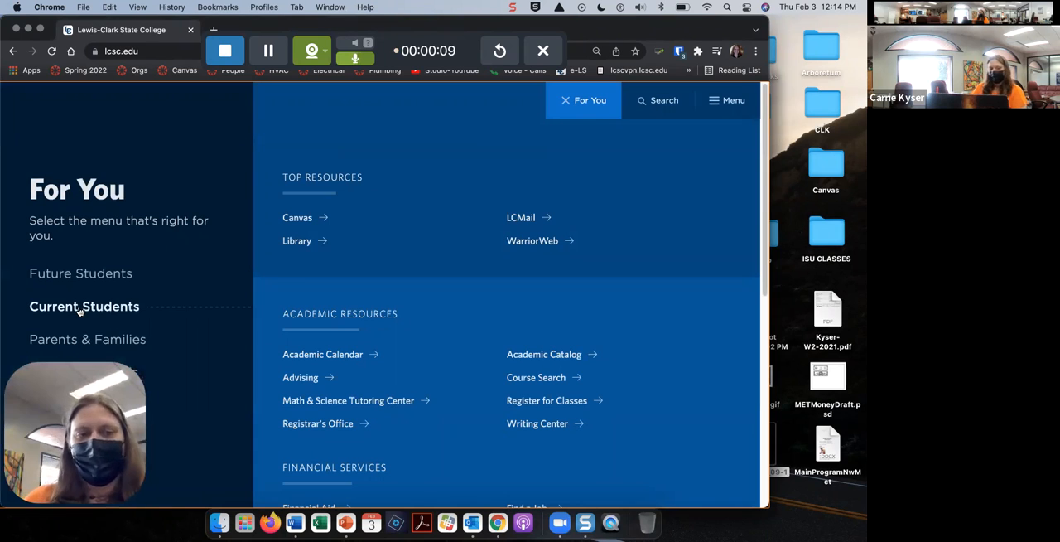
left_click(305, 221)
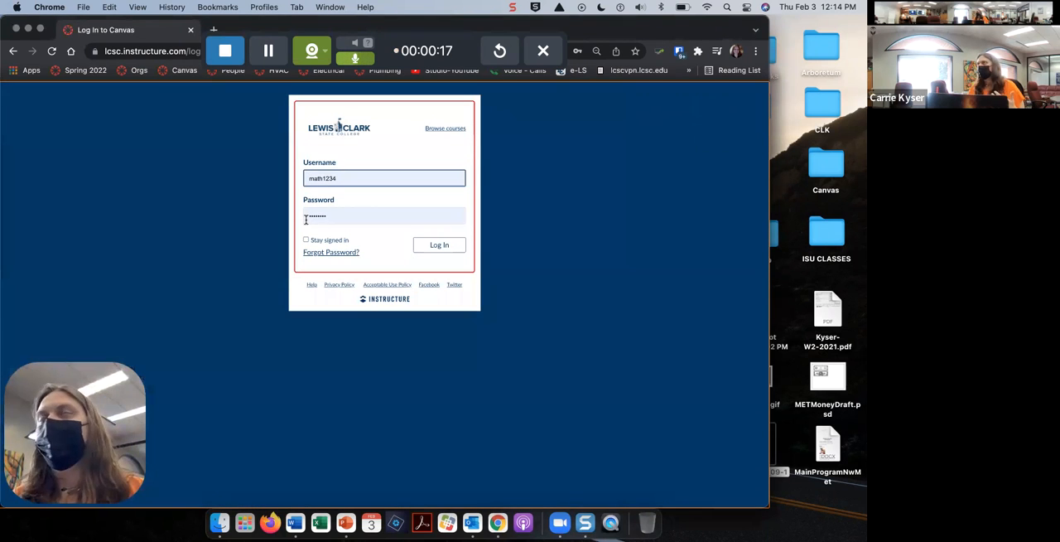
left_click(225, 54)
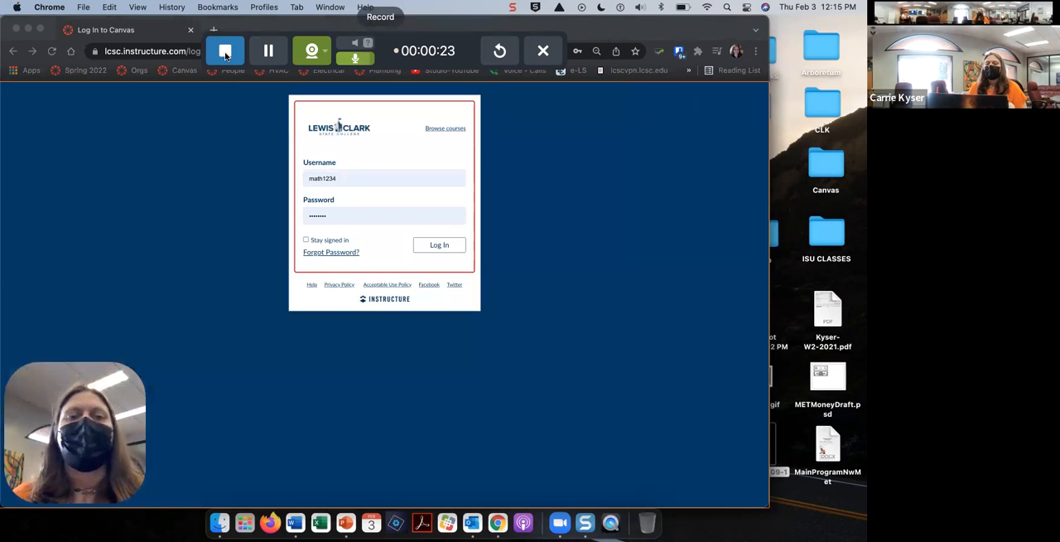
Step: Stop the recording and reopen the new video in the editor after viewing the earlier Canvas login screenshot
left_click(225, 53)
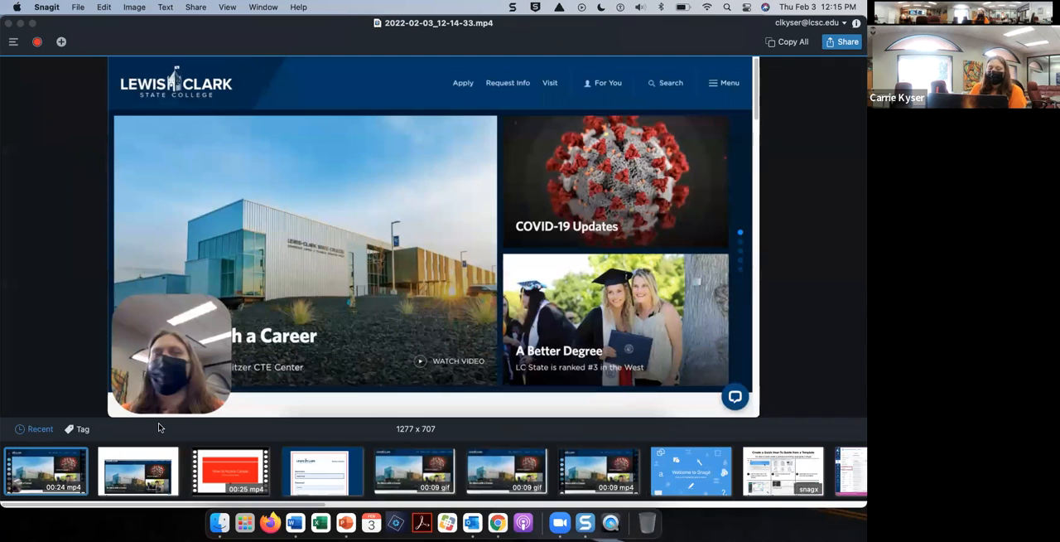
left_click(345, 474)
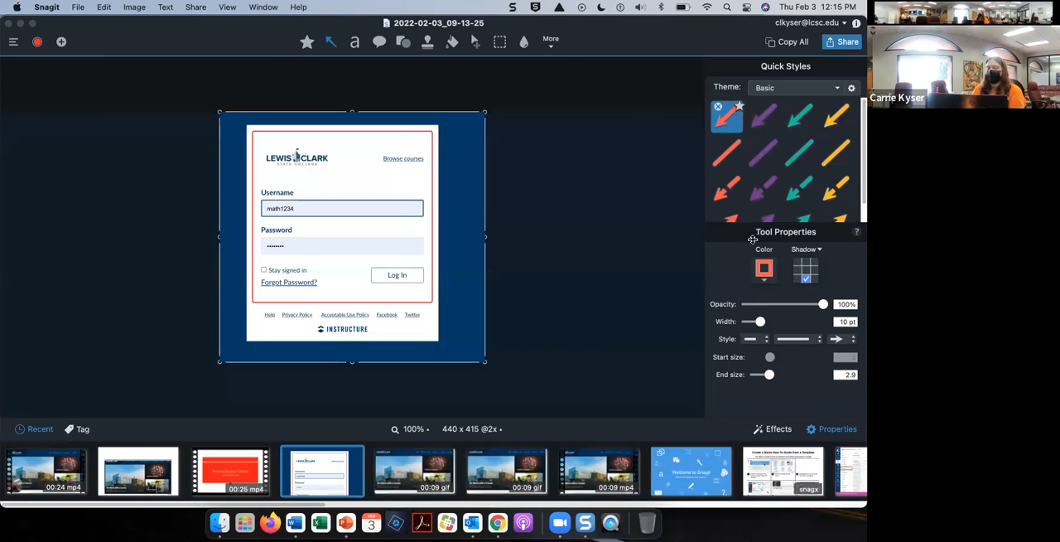
left_click(67, 474)
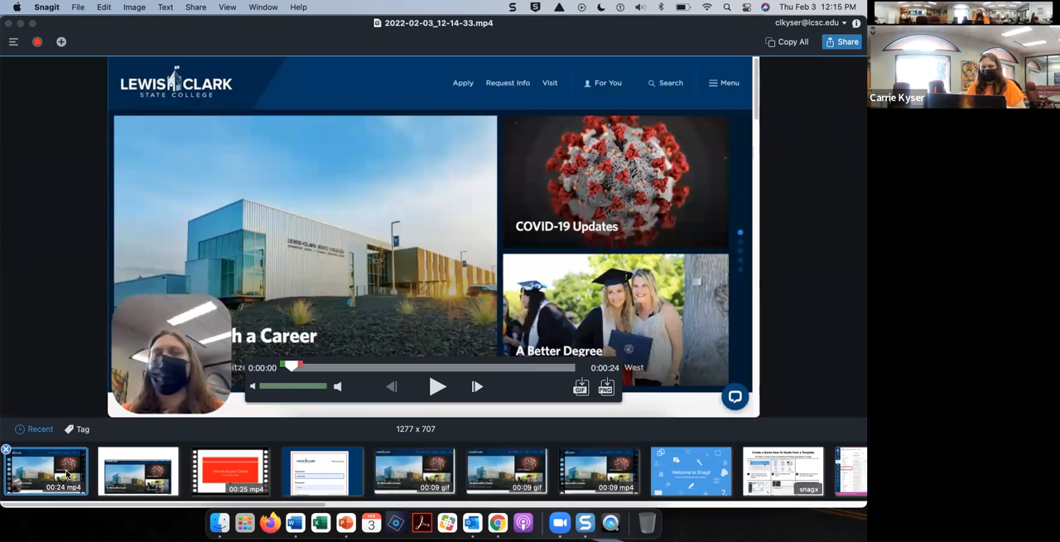
Step: Preview the opening of the new recording and cut about the first 5 seconds
left_click(436, 387)
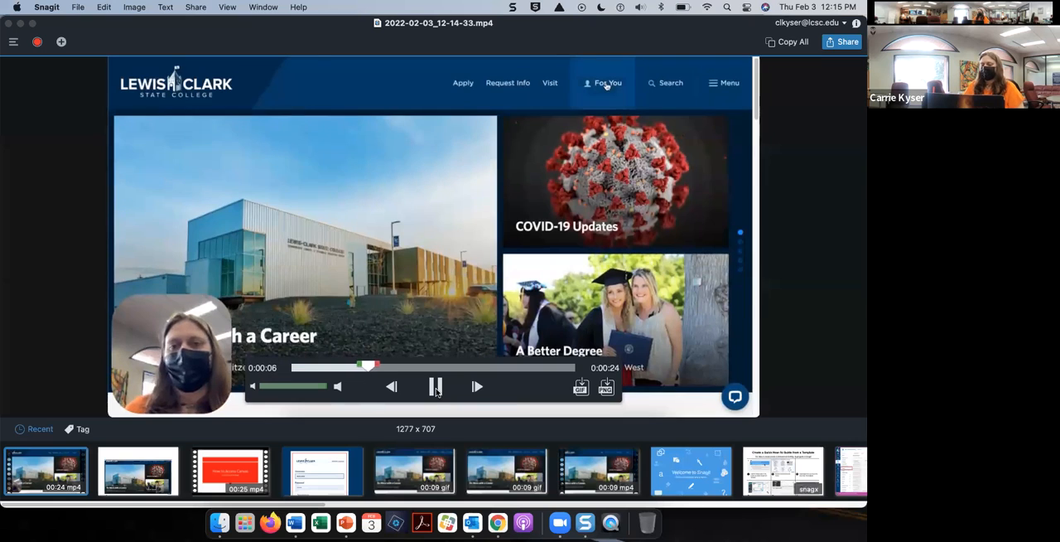
left_click(437, 388)
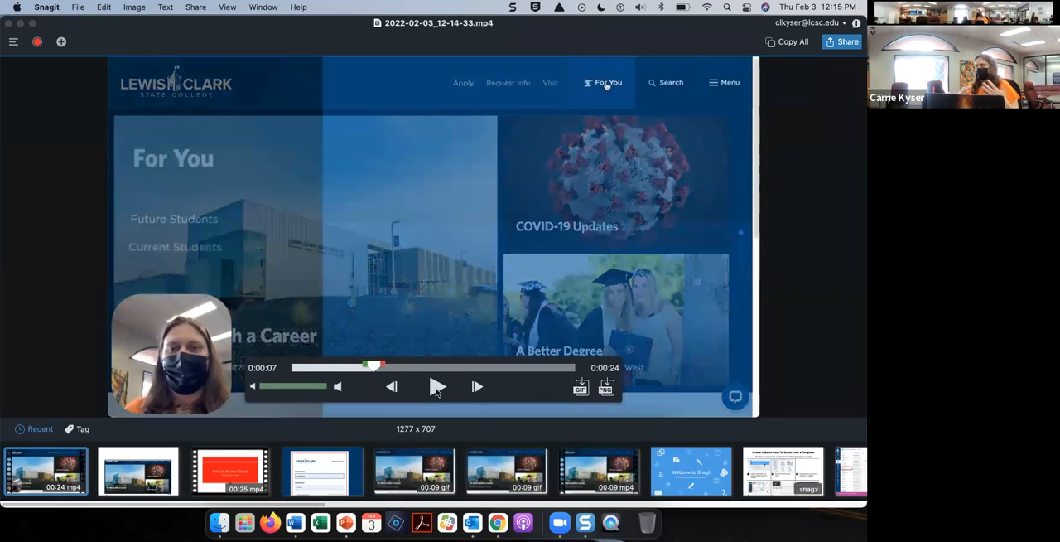
left_click_drag(376, 369, 286, 368)
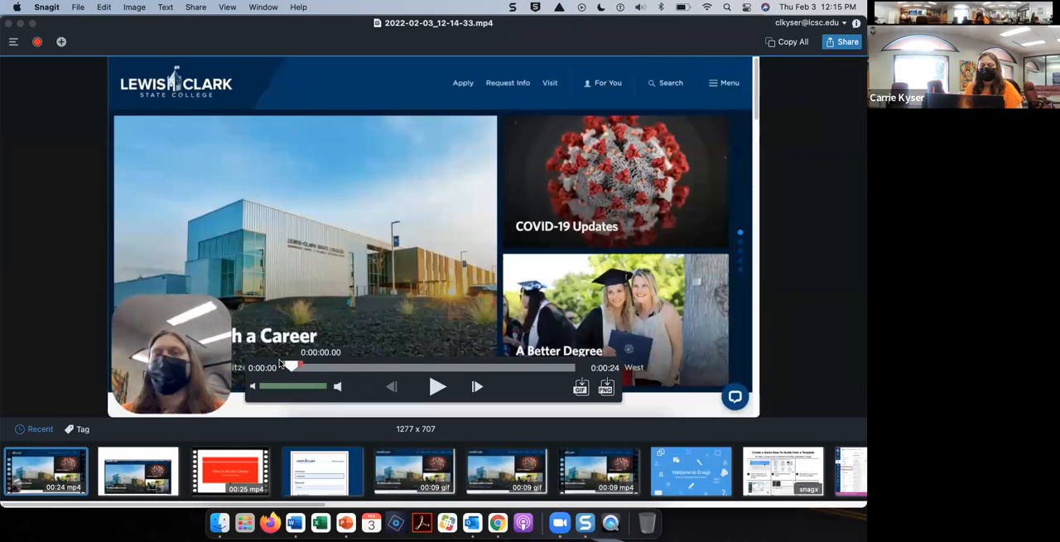
left_click(437, 387)
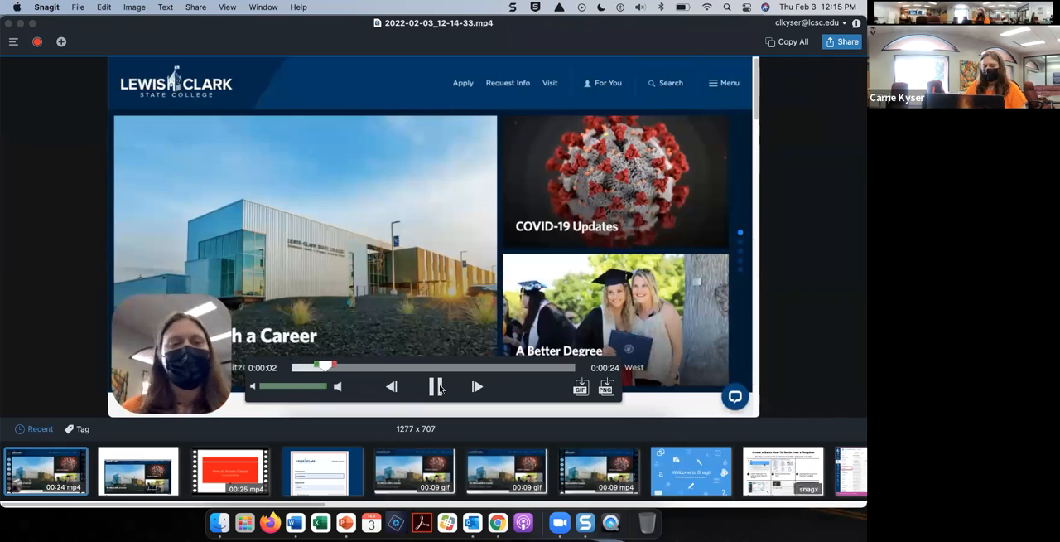
left_click(437, 387)
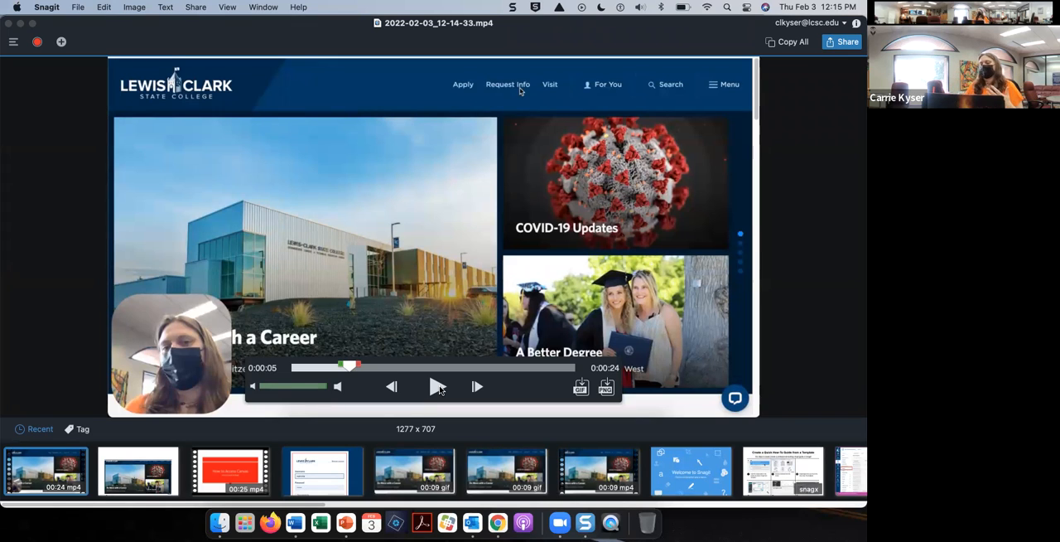
left_click_drag(351, 366, 282, 366)
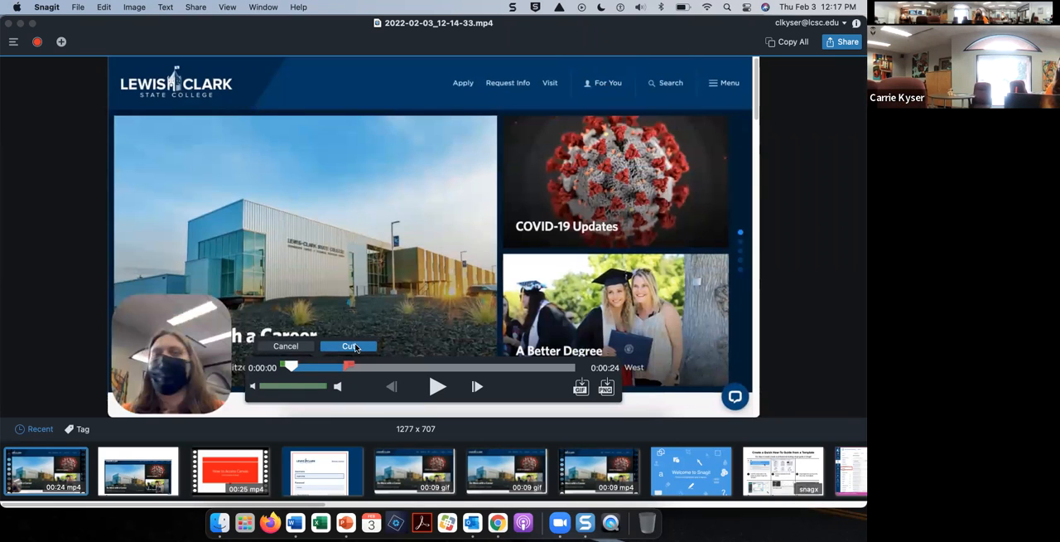
left_click(350, 347)
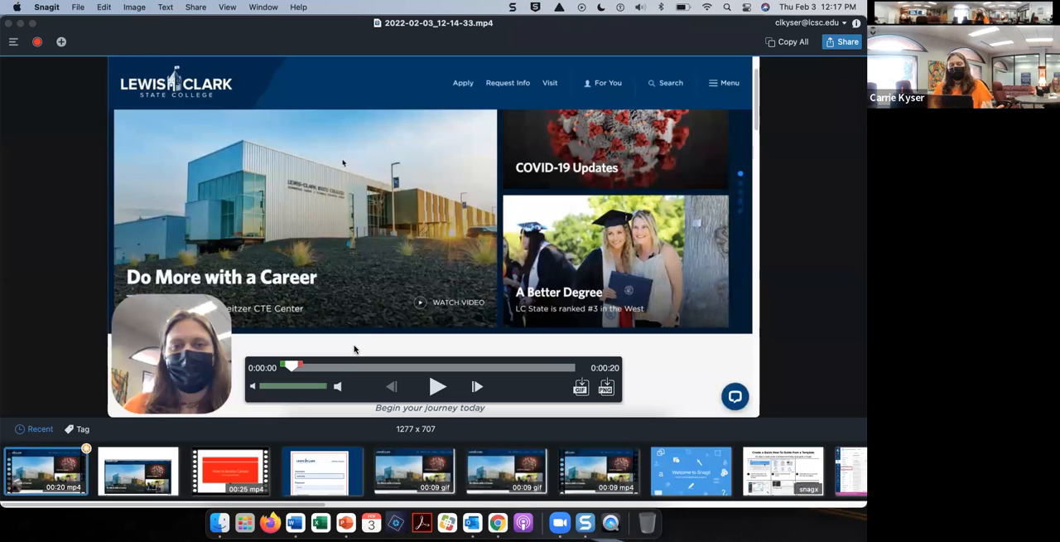
Step: Preview the Canvas login part of the recording and cut the section from about 0:09 to 0:11
left_click_drag(297, 367, 426, 370)
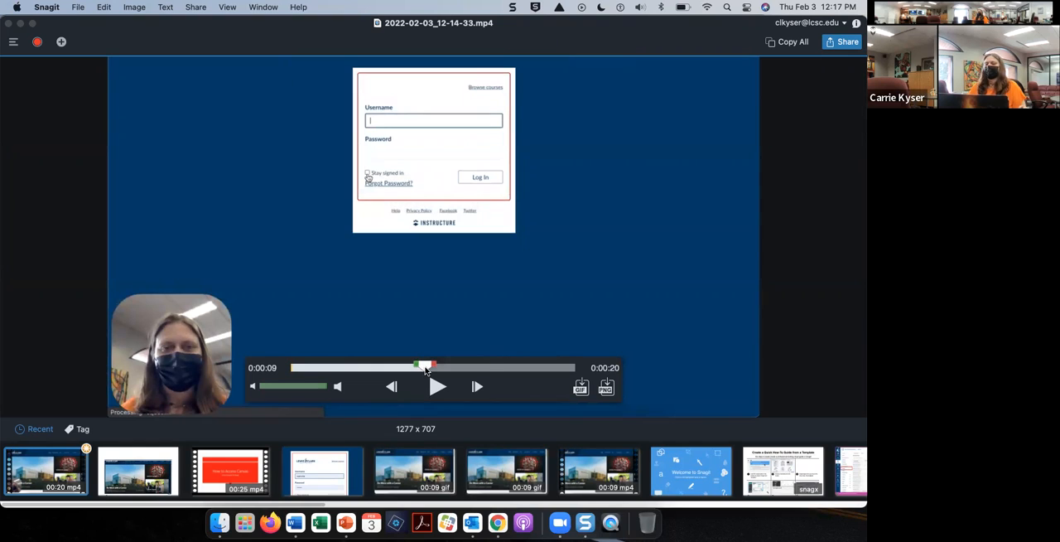
left_click(437, 390)
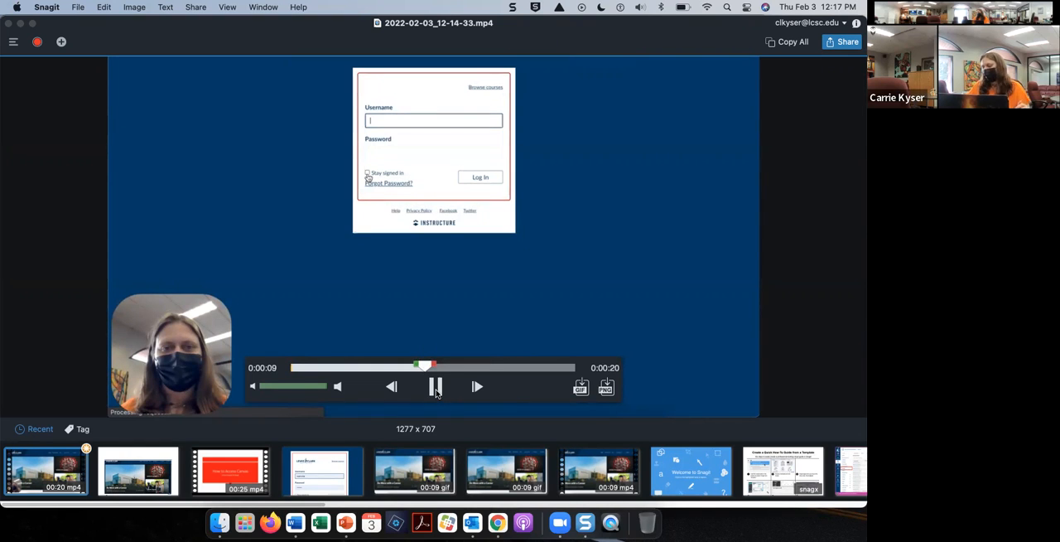
left_click(436, 387)
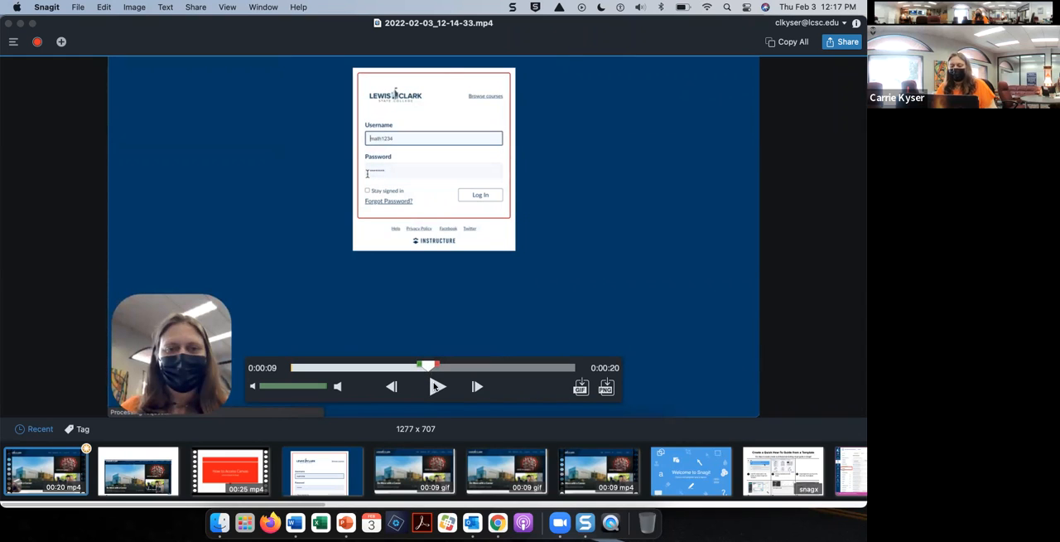
left_click(435, 386)
left_click(435, 386)
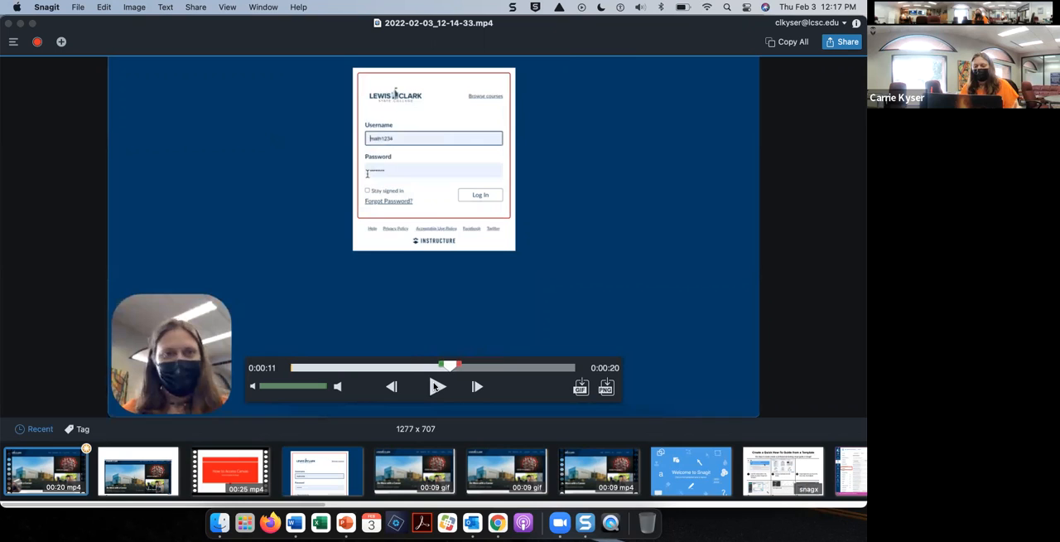
left_click_drag(442, 368, 421, 367)
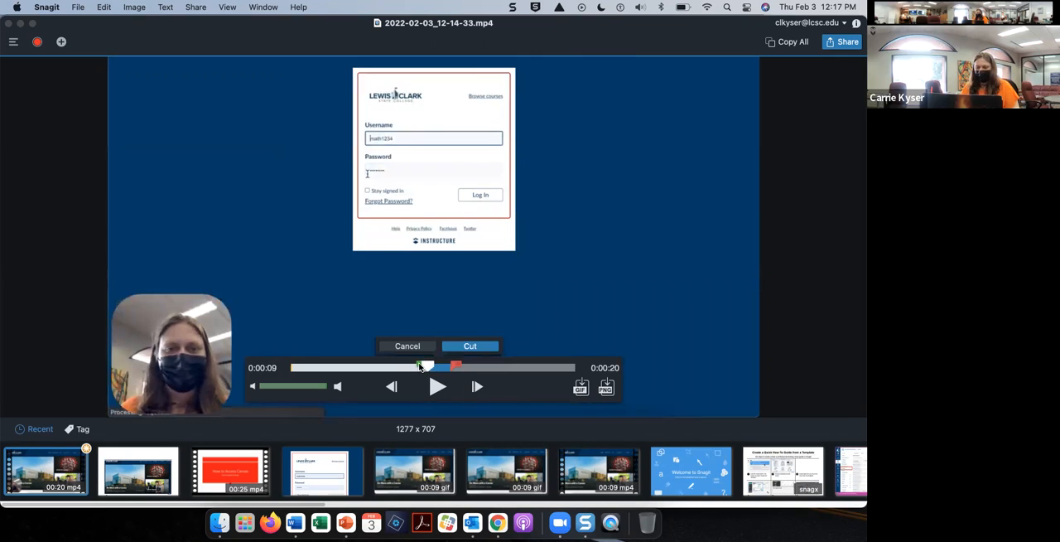
left_click(452, 346)
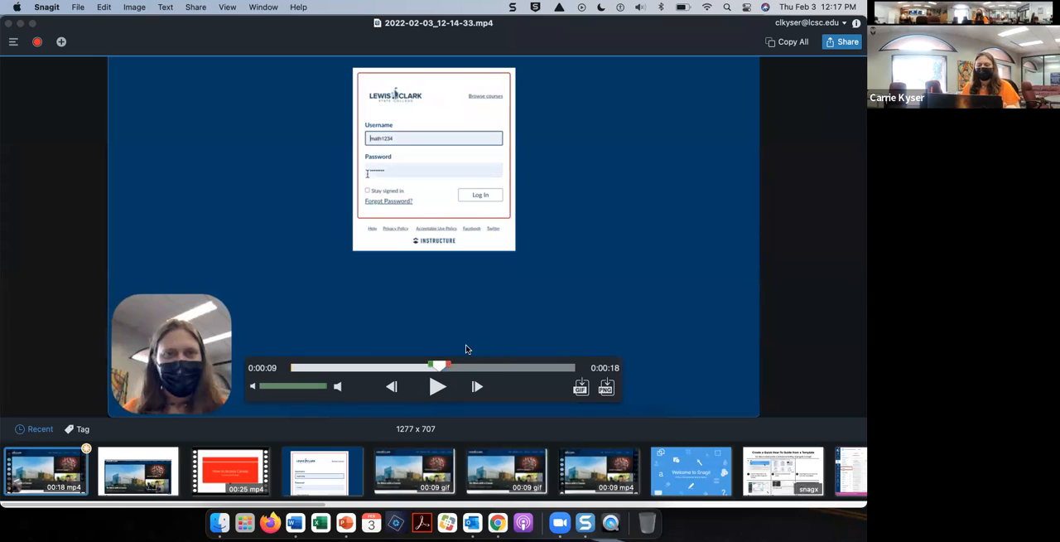
left_click_drag(439, 365, 473, 365)
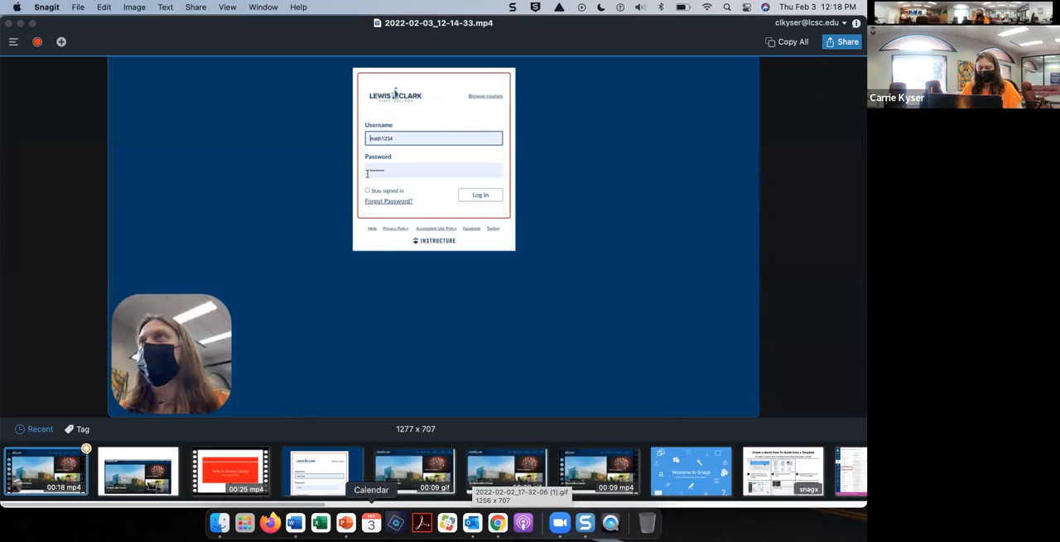
Step: Switch to PowerPoint and open the recent presentation SnagitSample
left_click(346, 522)
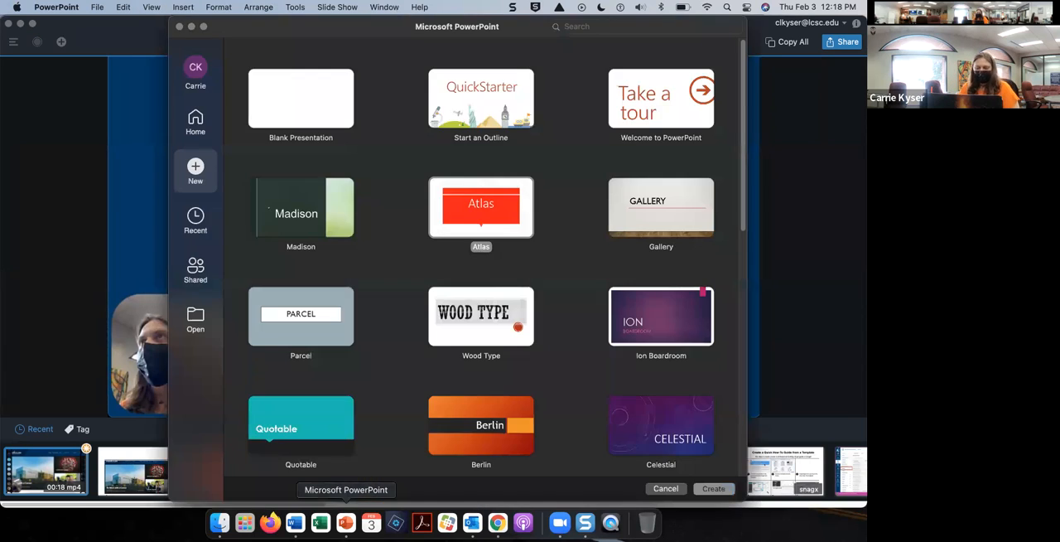
left_click(96, 7)
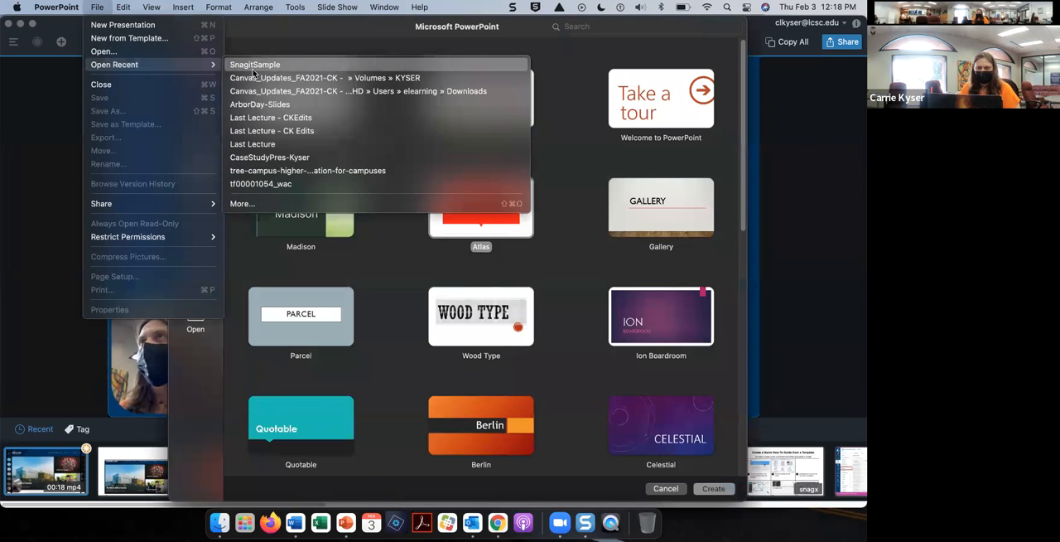
left_click(255, 71)
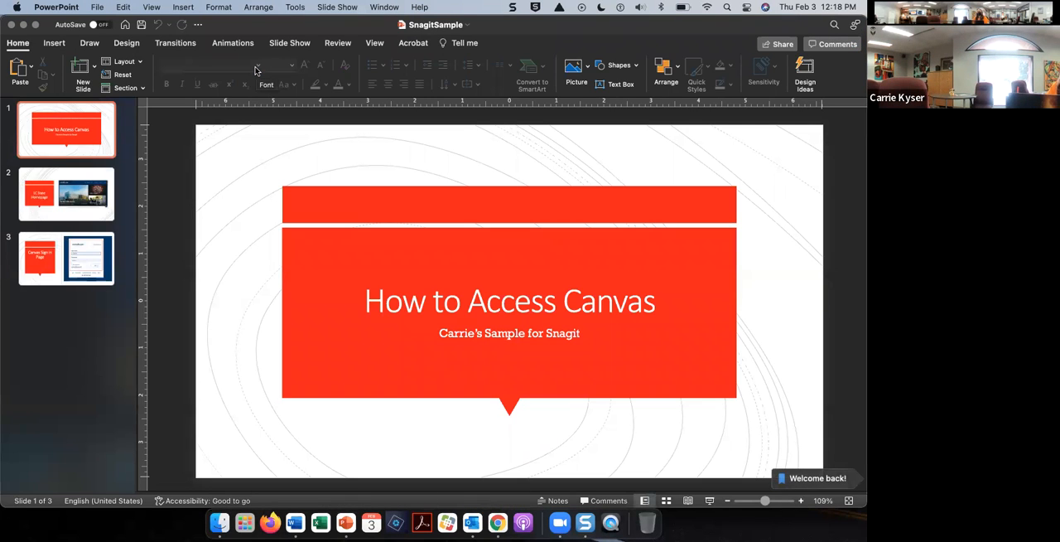
Step: Review the LC State Homepage and Canvas Sign in Page slides, and return to the title slide
left_click(85, 174)
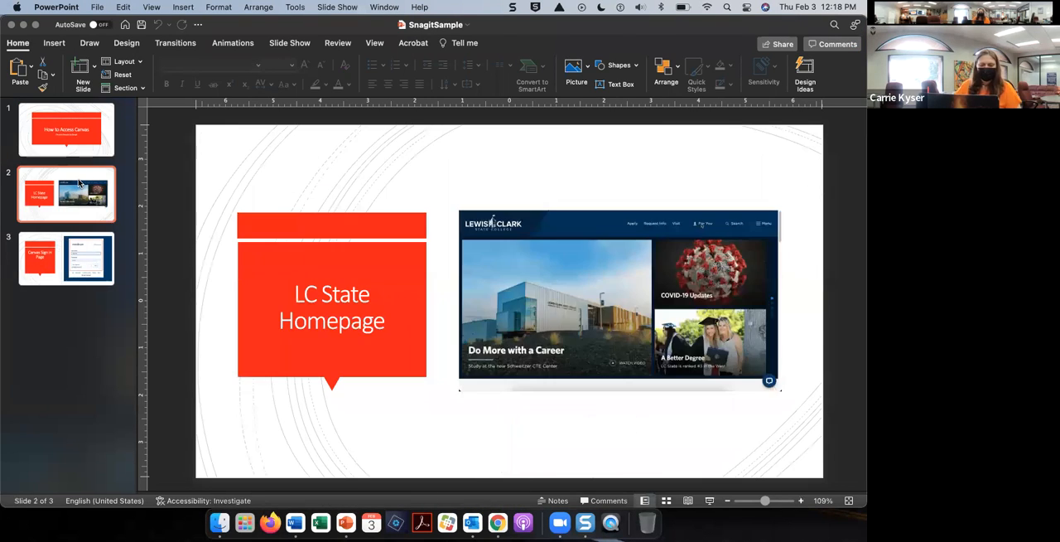
left_click(65, 265)
left_click(73, 215)
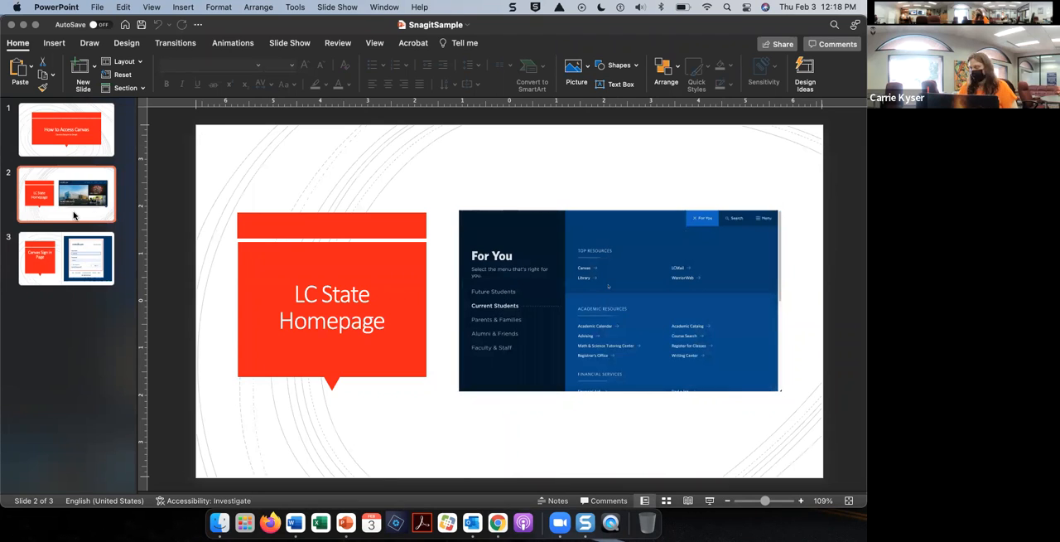
left_click(84, 135)
left_click(84, 201)
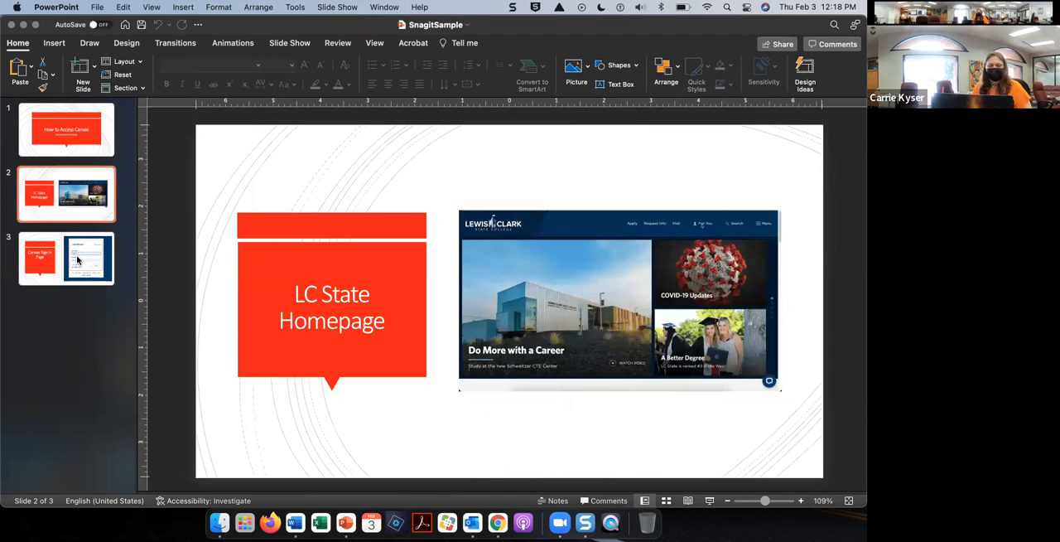
left_click(77, 261)
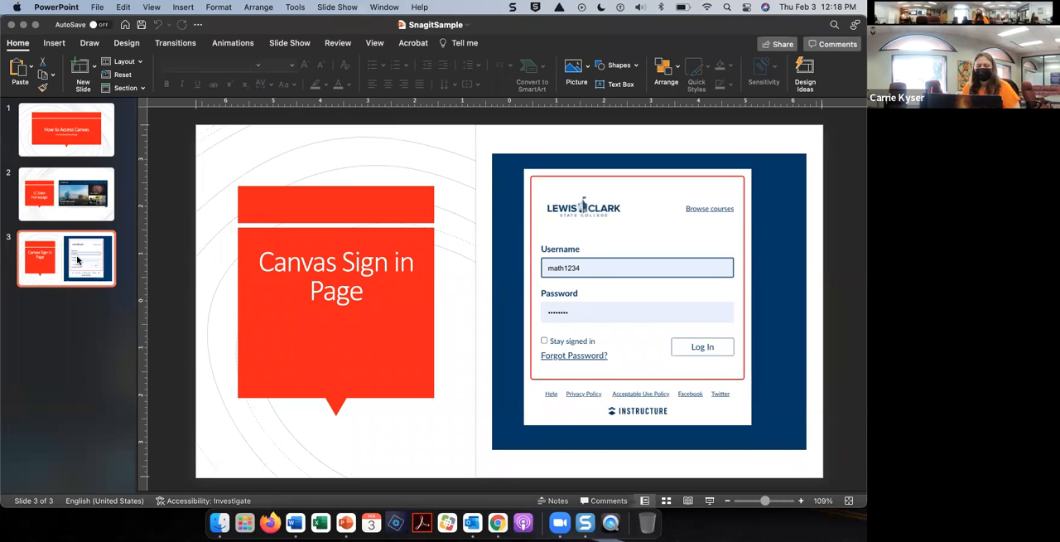
left_click(91, 139)
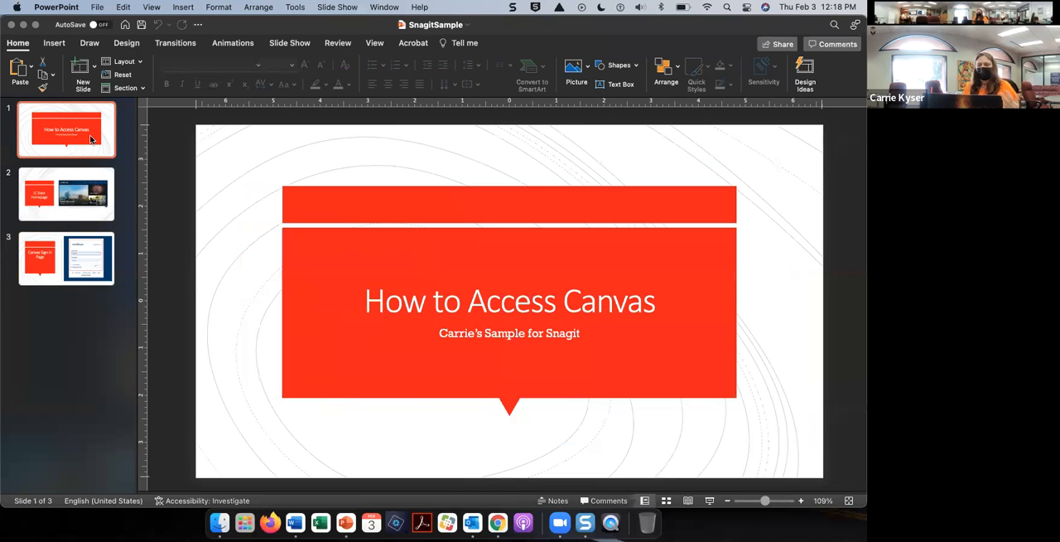
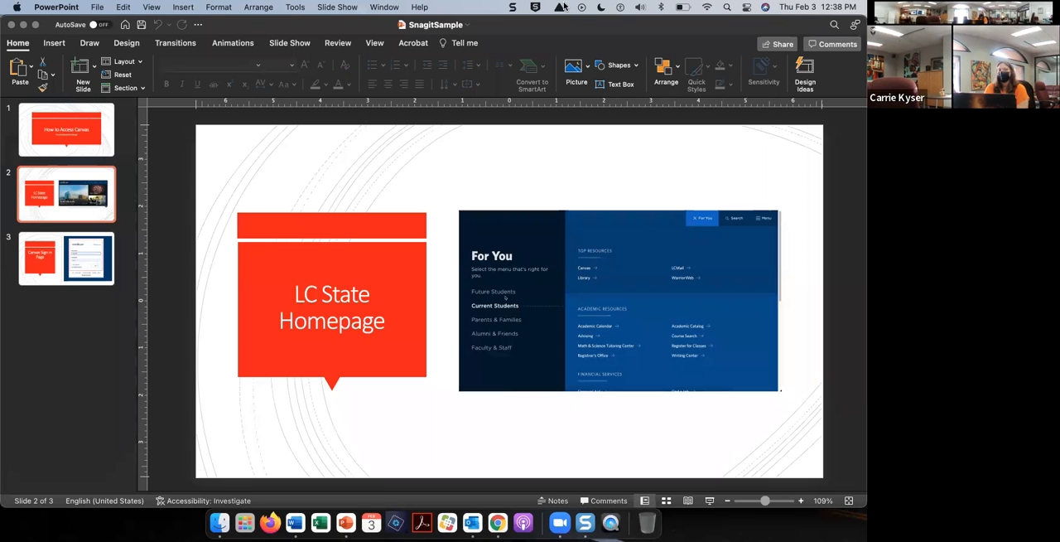
Step: Switch to Snagit and pause the playback of Gif-for CTL.gif
mouse_move(577, 34)
left_mouse_down()
mouse_move(569, 170)
mouse_move(582, 28)
left_mouse_up()
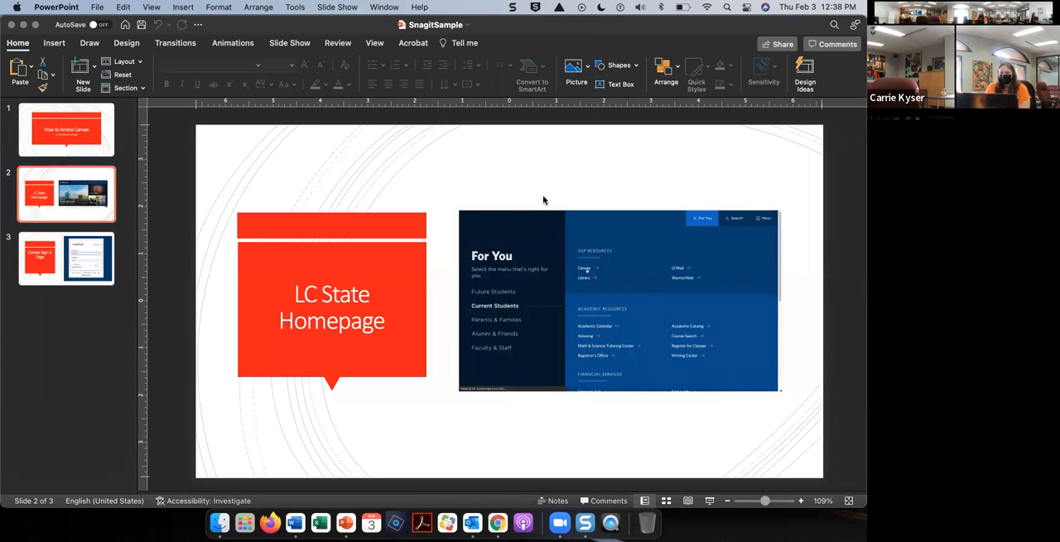
left_click(585, 522)
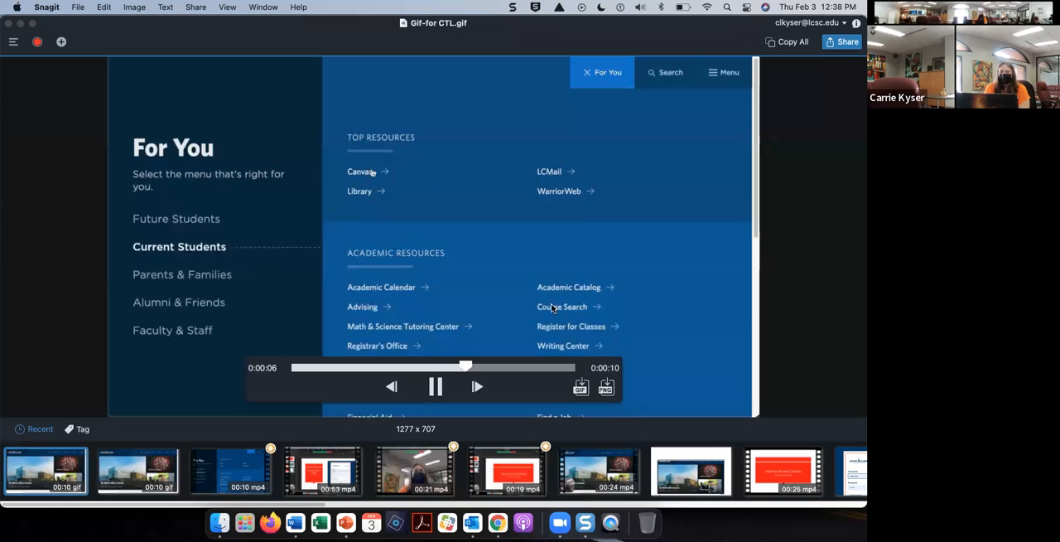
left_click(436, 387)
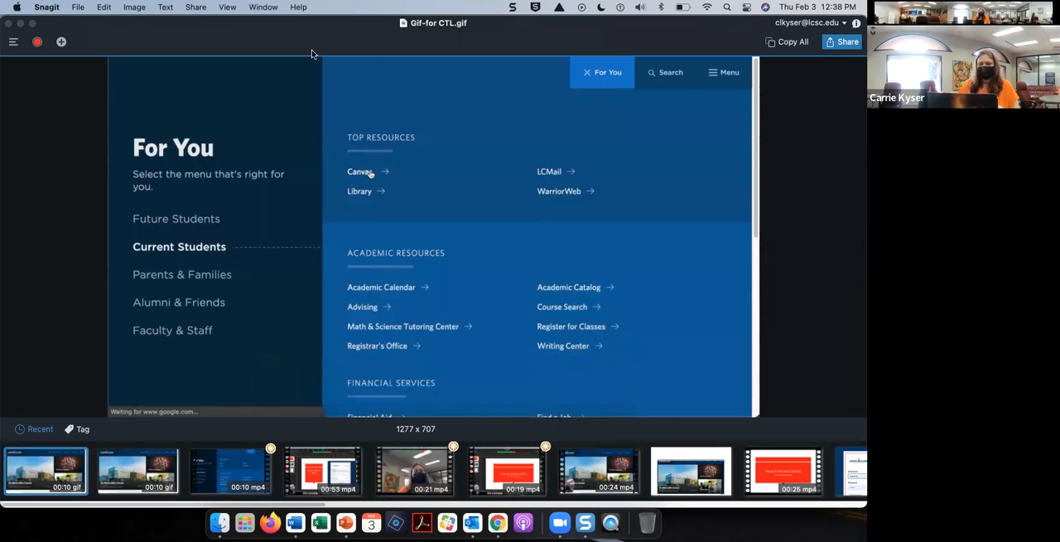
left_click_drag(302, 47, 304, 41)
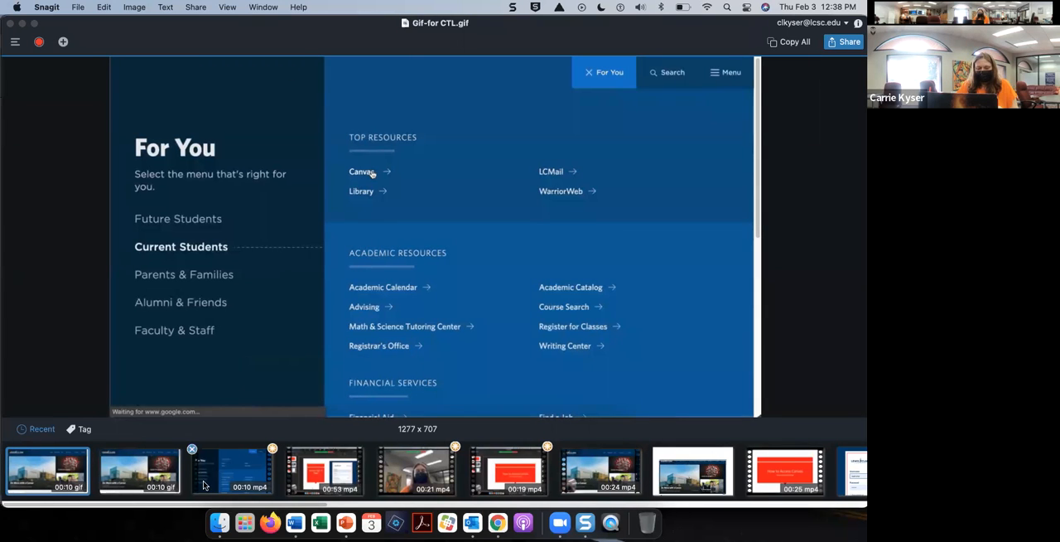
Step: Look through the recent Snagit mp4 recordings, ending with the 19-second presentation recording
left_click(342, 474)
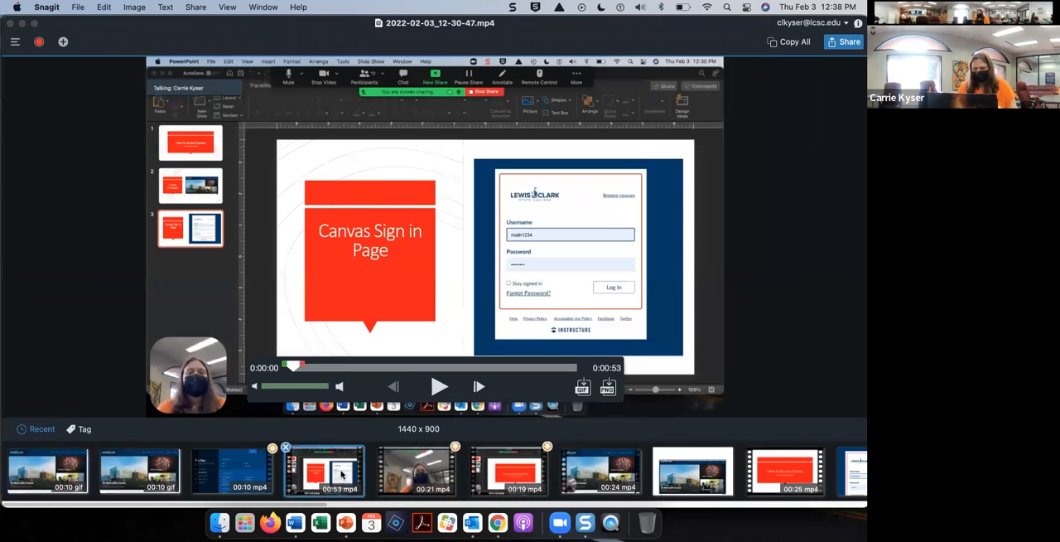
left_click(234, 471)
left_click(402, 480)
left_click(509, 481)
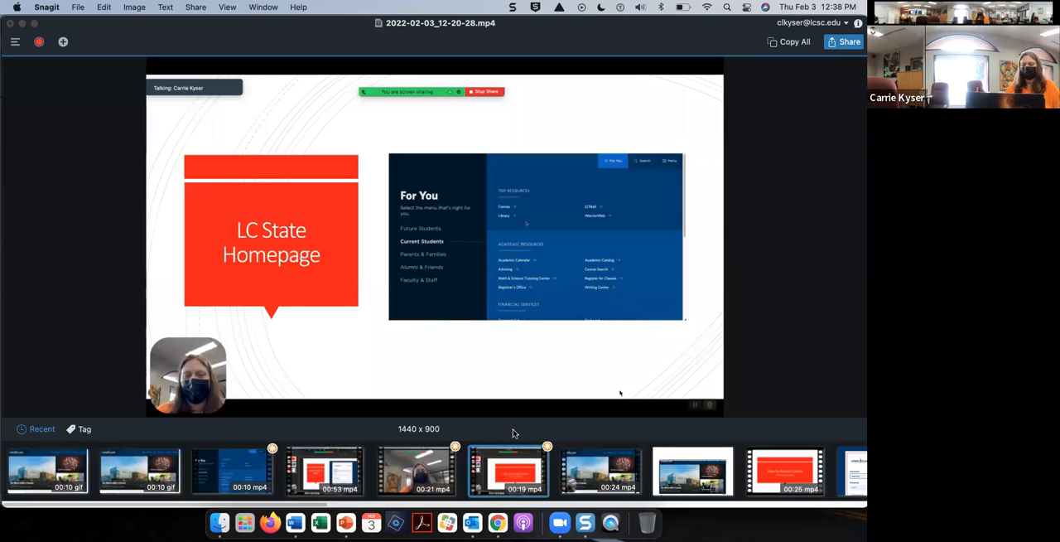
Step: Switch to Chrome and go to youtube.com in place of the Canvas login page
left_click(498, 522)
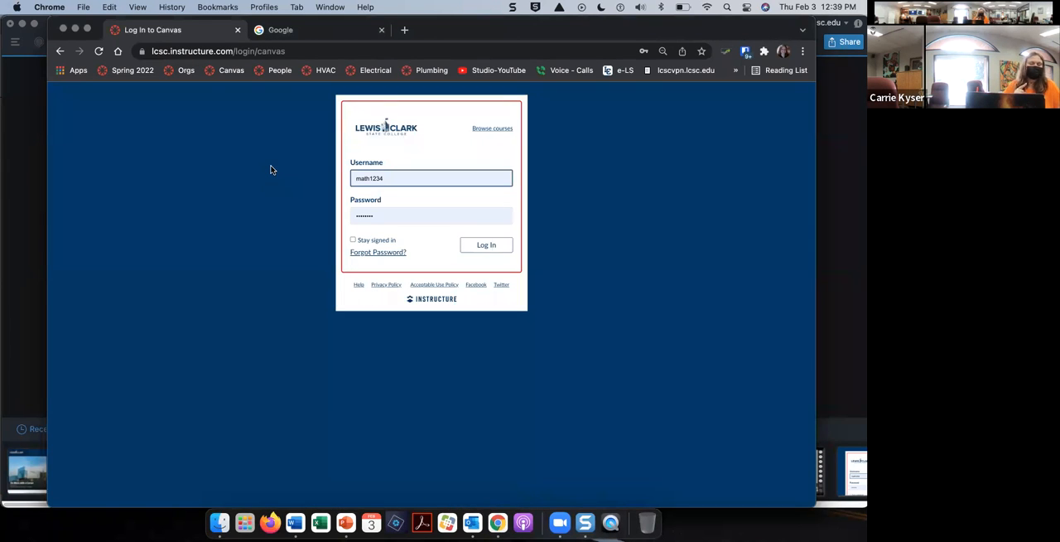
left_click(244, 53)
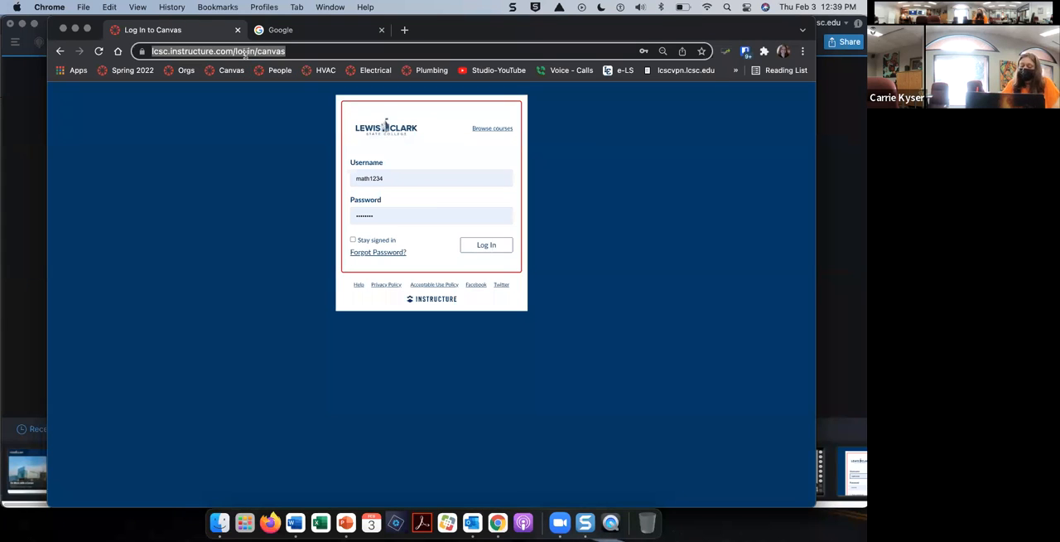
type("YouT")
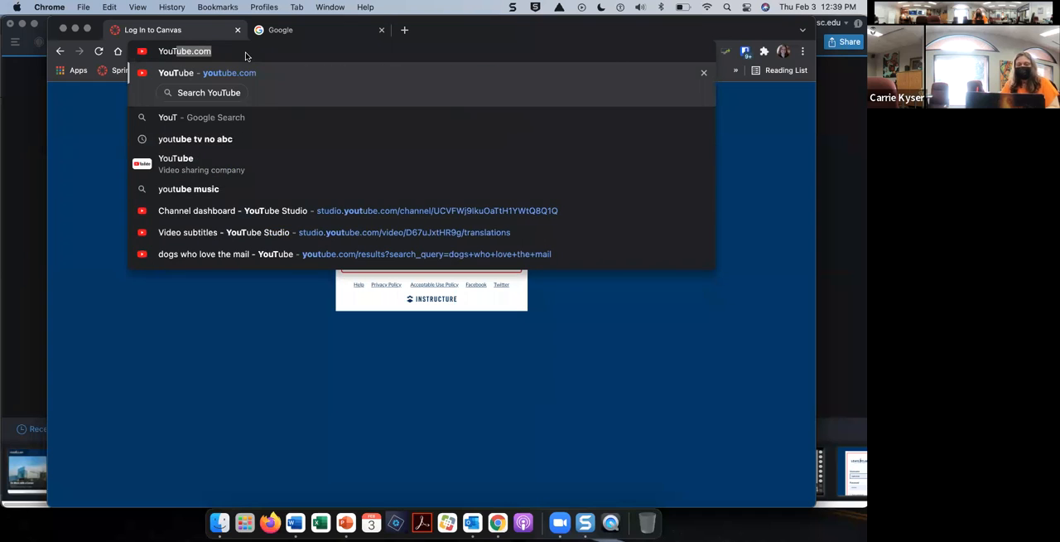
key("Return")
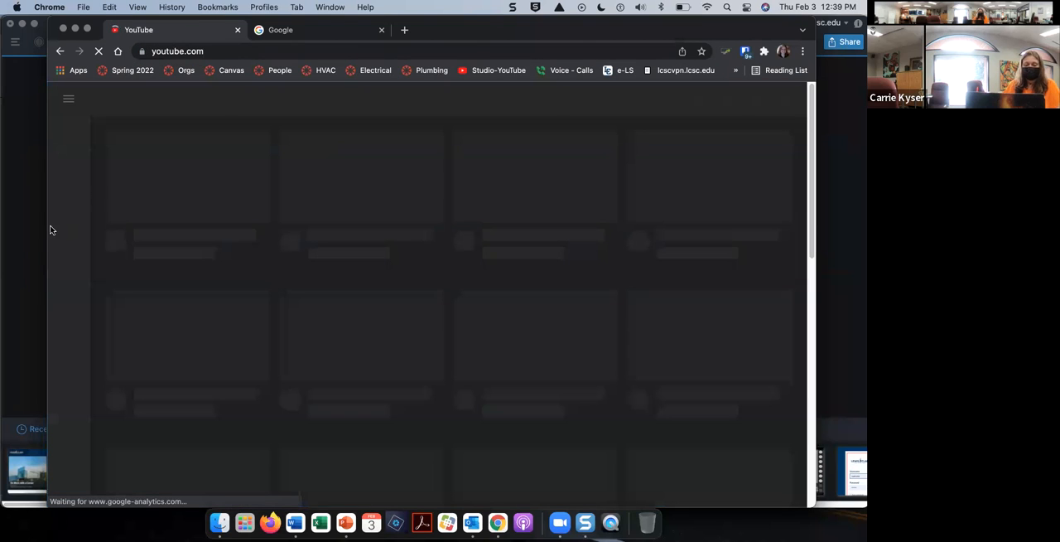
left_click_drag(41, 228, 8, 222)
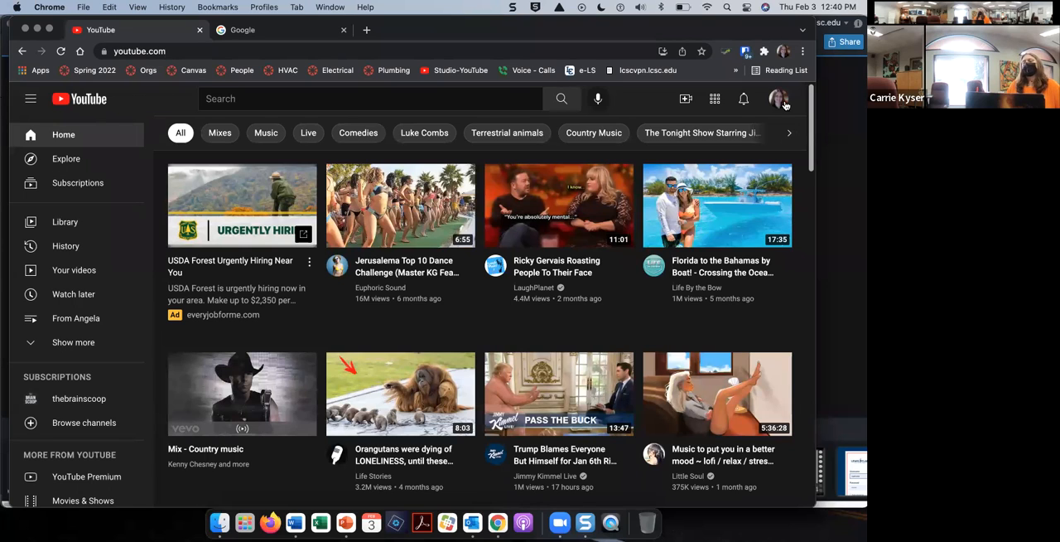
Step: Open your own uploaded videos in YouTube Studio and check what their Unlisted visibility means
left_click(64, 271)
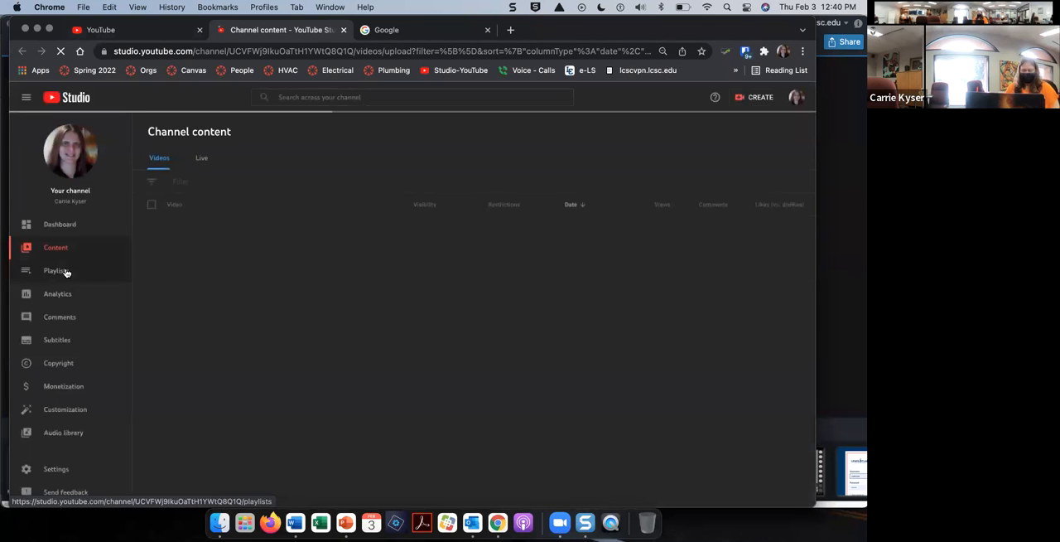
mouse_move(292, 234)
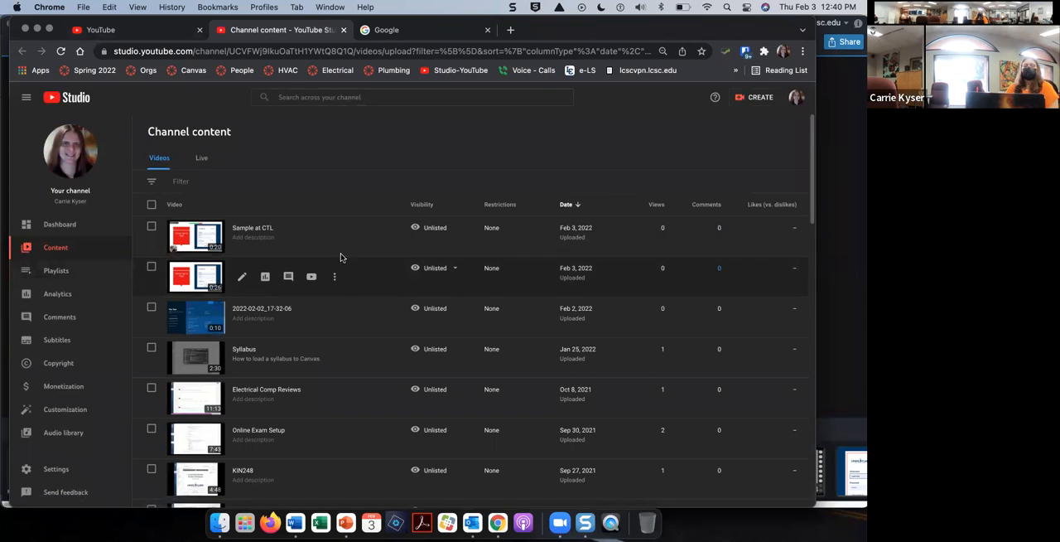
mouse_move(322, 277)
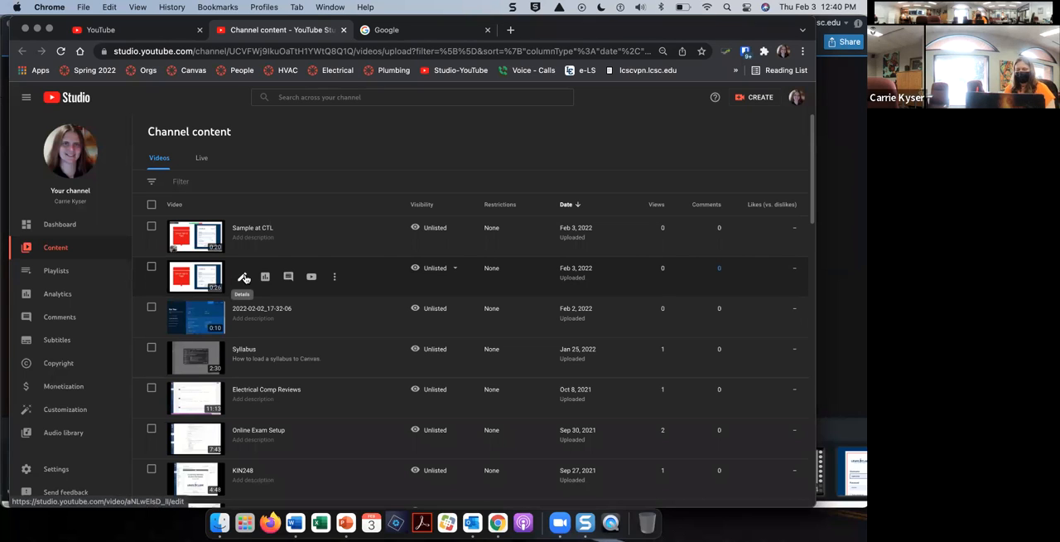
mouse_move(427, 272)
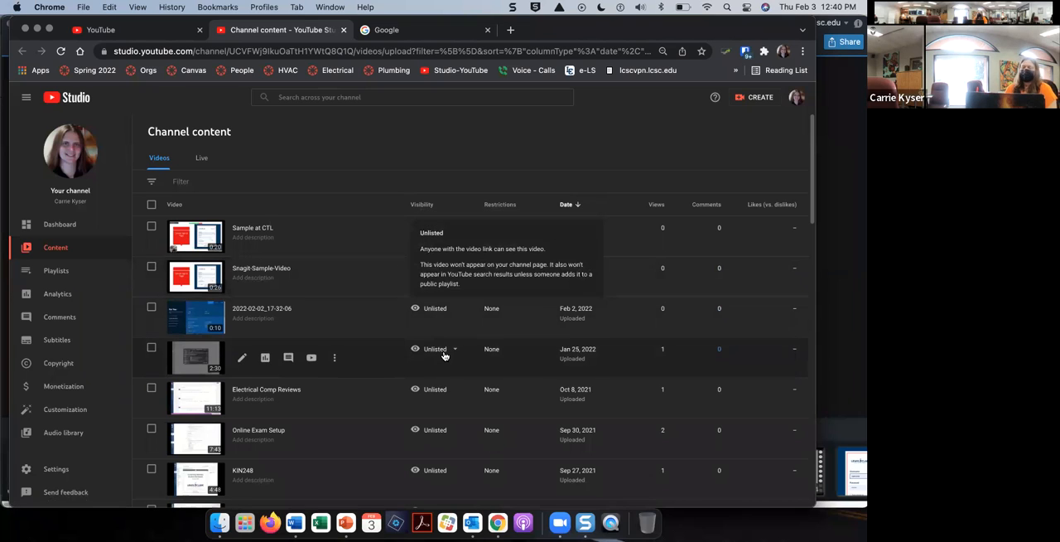
mouse_move(444, 356)
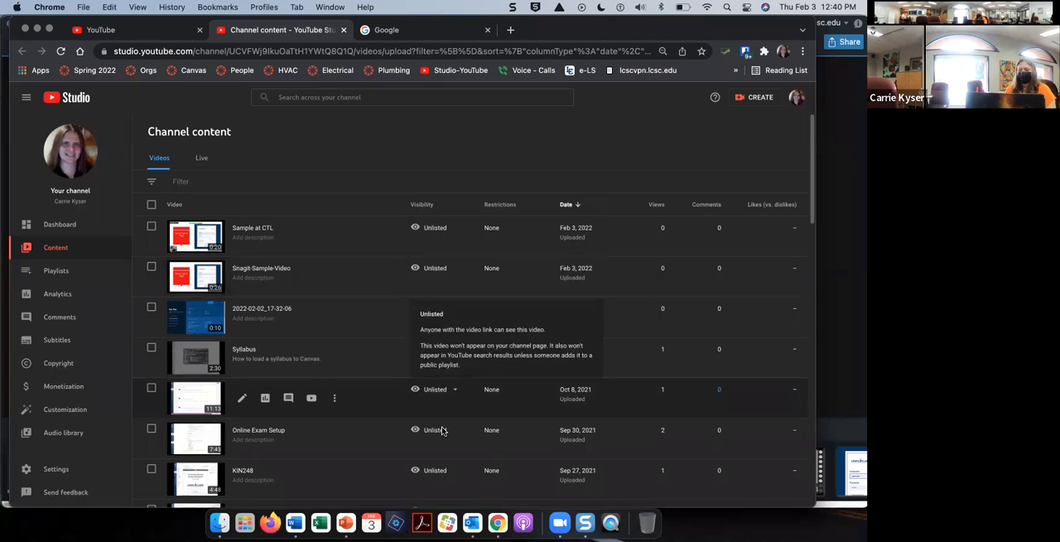
mouse_move(444, 441)
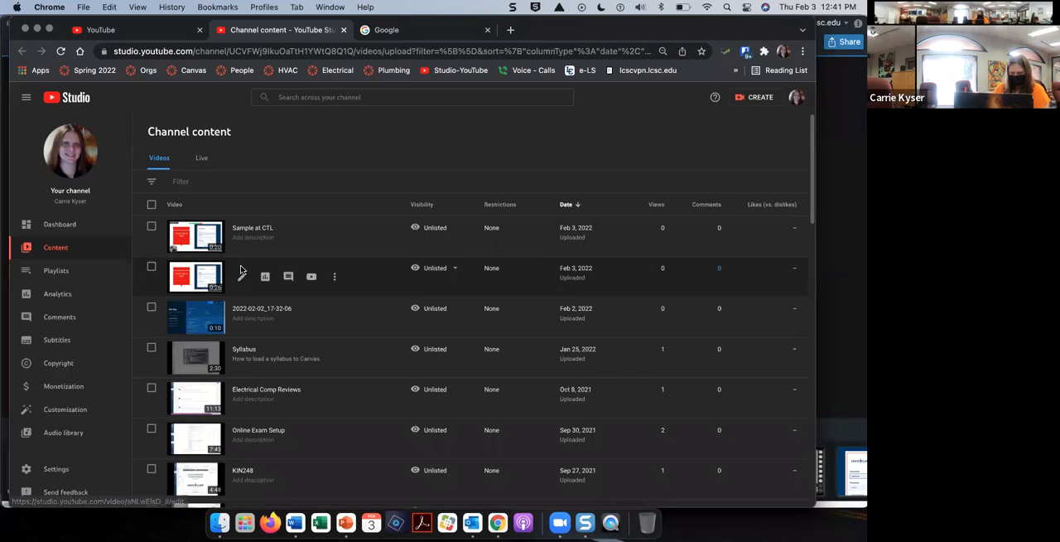
Step: Open the details of Snagit-Sample-Video and change its title to "How To Get to Canvas"
left_click(210, 275)
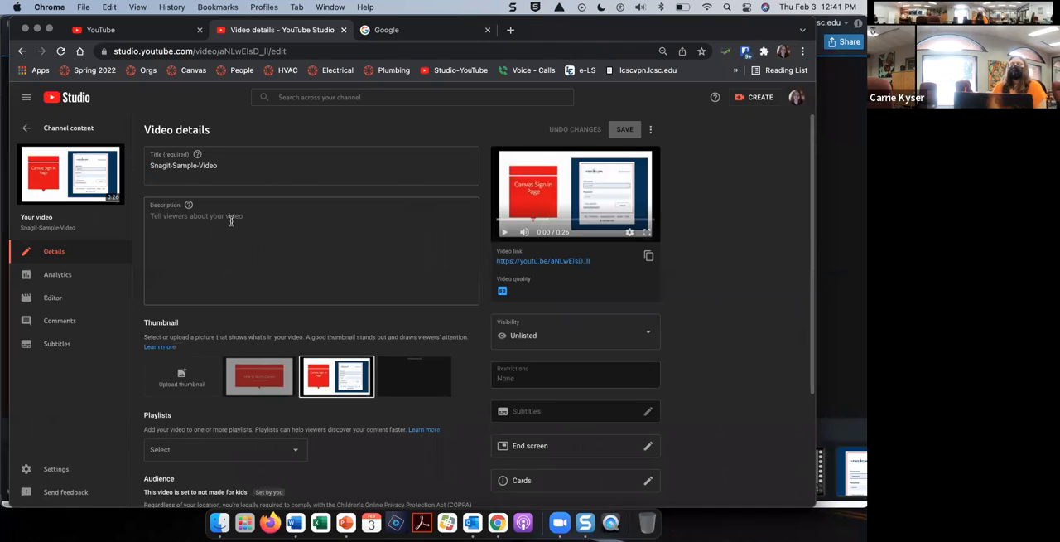
left_click(242, 164)
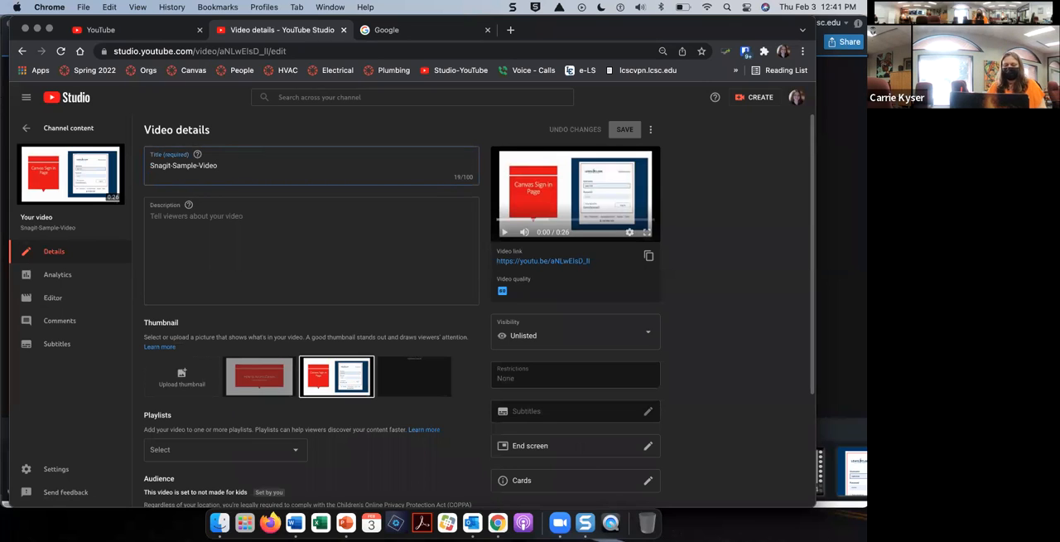
key("super+a")
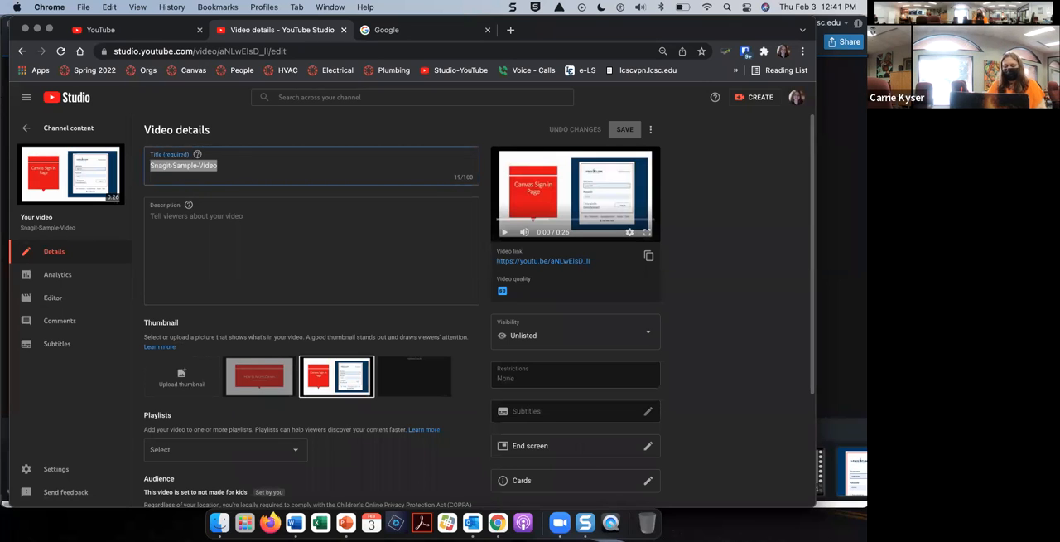
type("How To Get to Canvas")
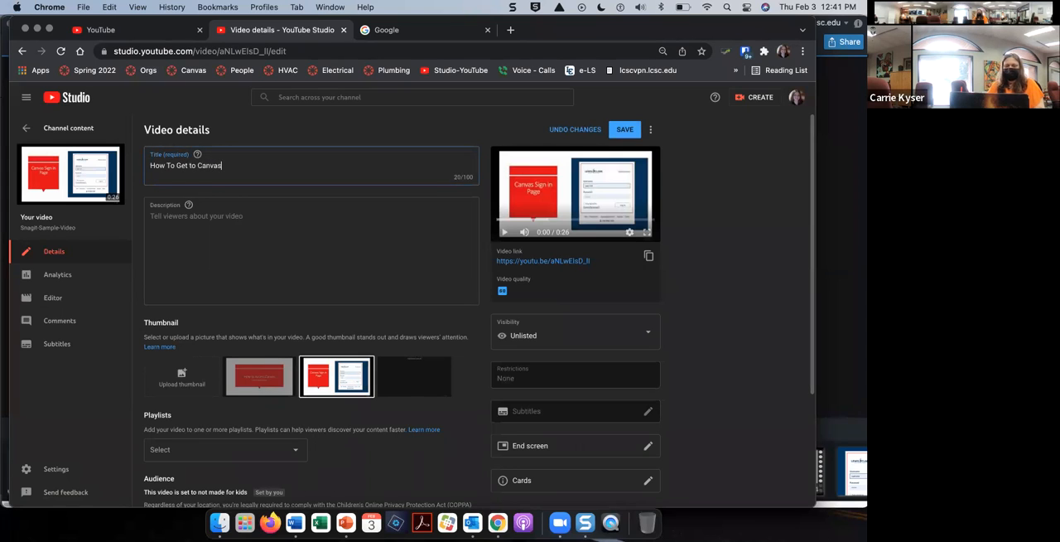
Step: Set the video's thumbnail to the frame showing the "How to Access Canvas" title slide
left_click(246, 252)
scroll(247, 252, "down", 2)
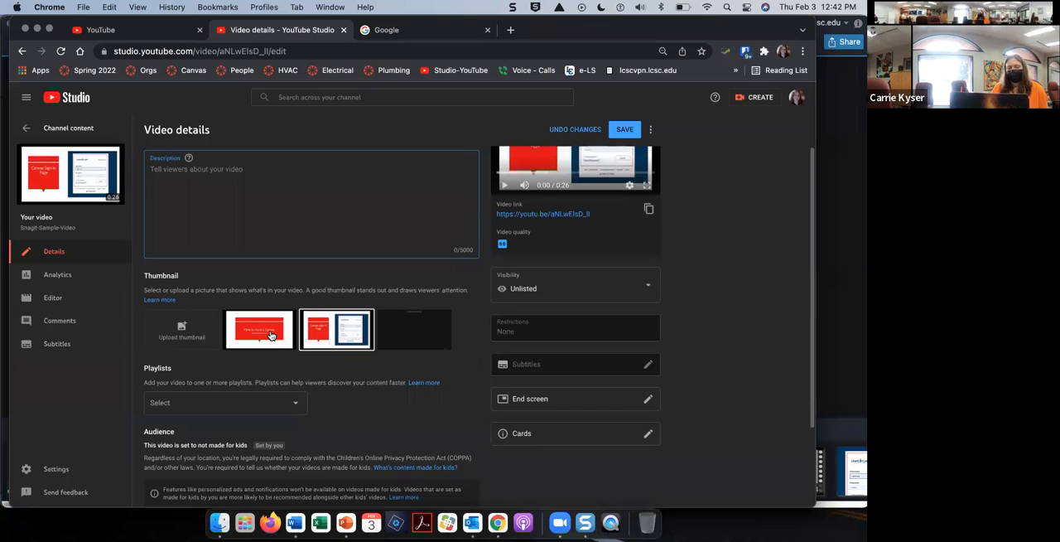
left_click(271, 335)
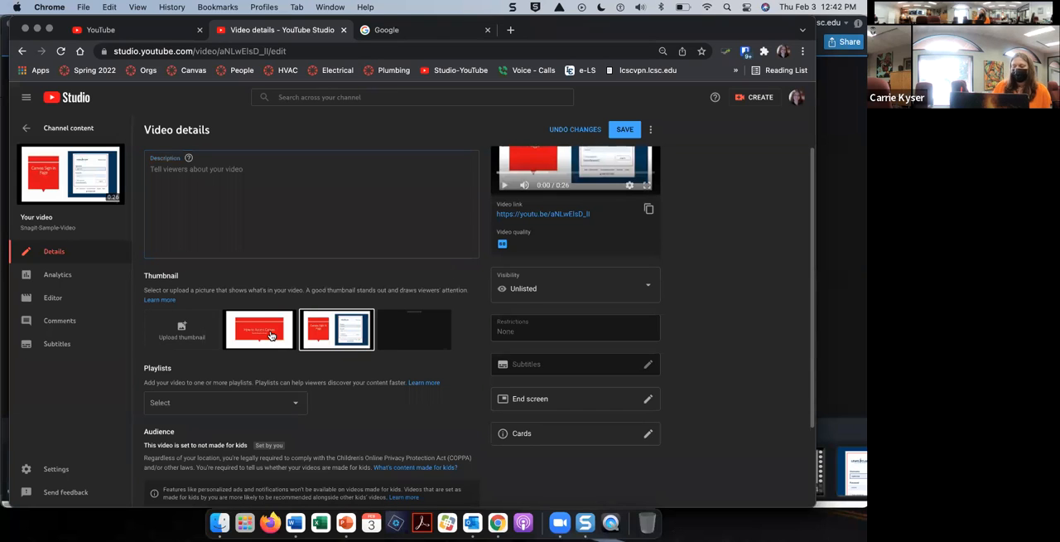
left_click(351, 327)
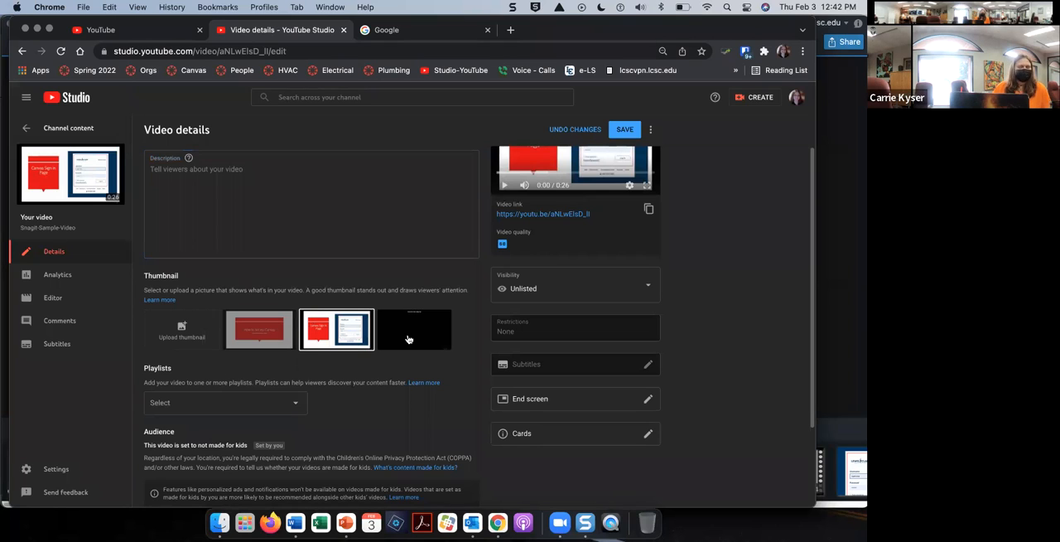
left_click(270, 339)
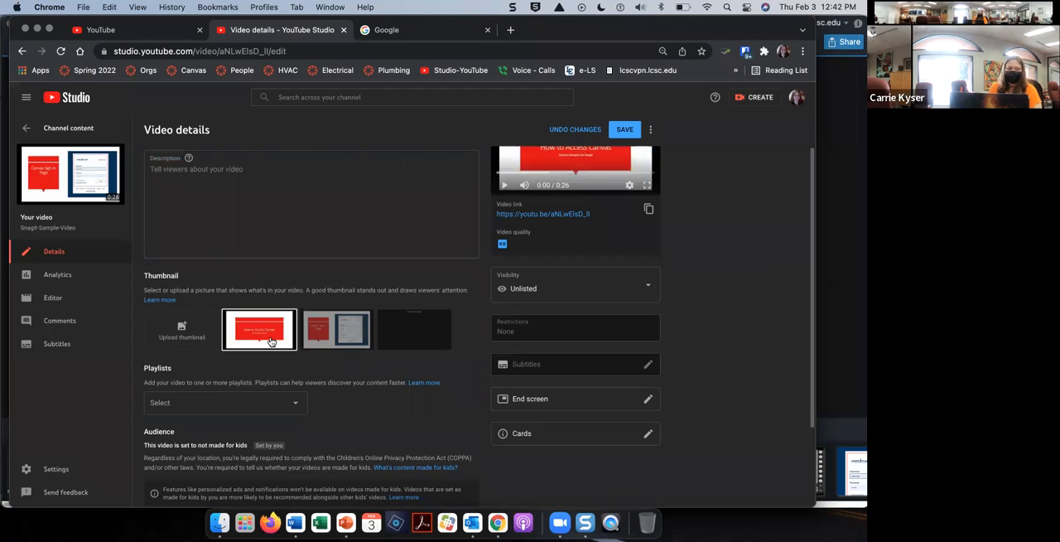
Step: Review the video's playlist and audience settings and its visibility options without changing them
scroll(295, 372, "down", 2)
scroll(295, 372, "down", 1)
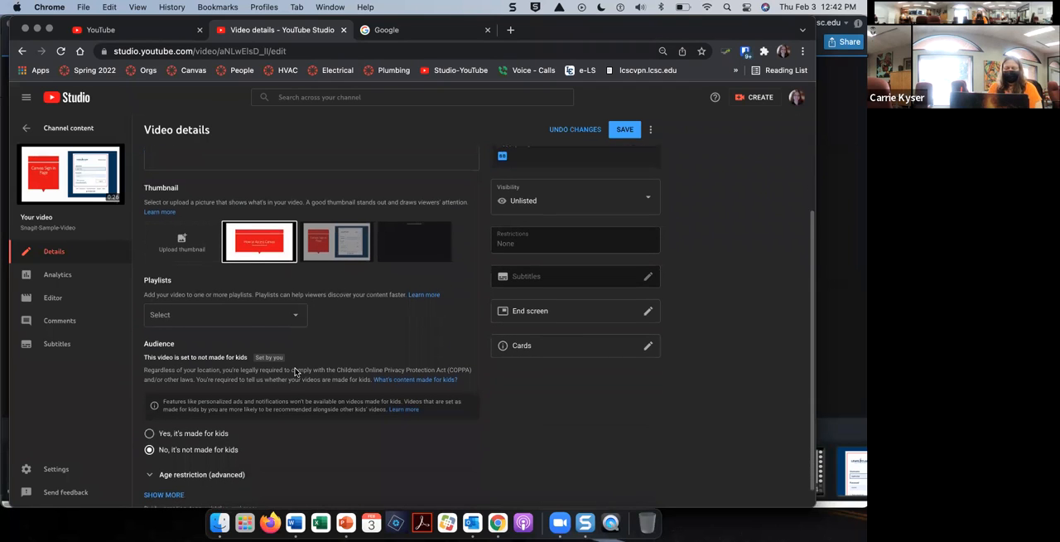
scroll(295, 371, "down", 1)
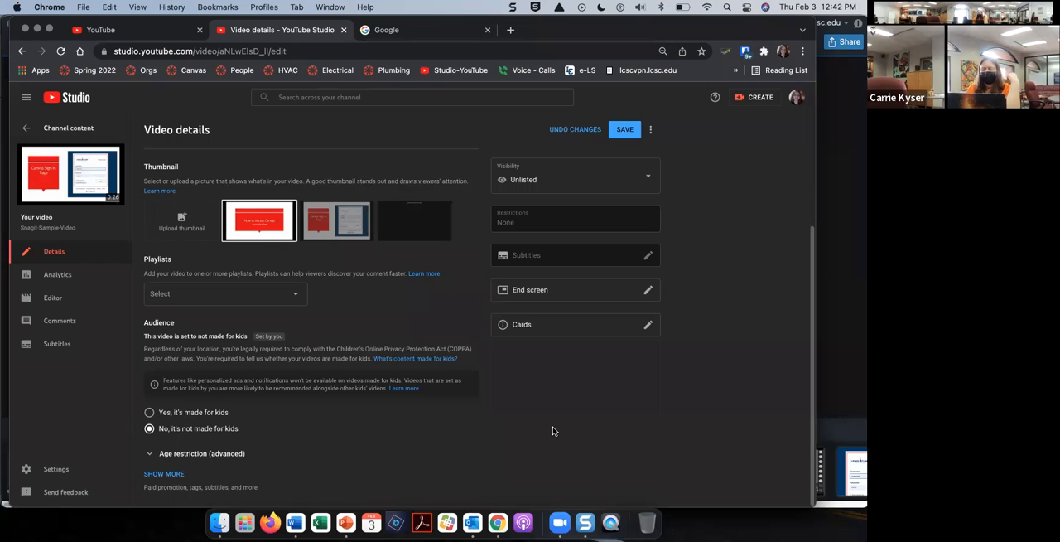
scroll(554, 431, "up", 1)
scroll(554, 431, "up", 5)
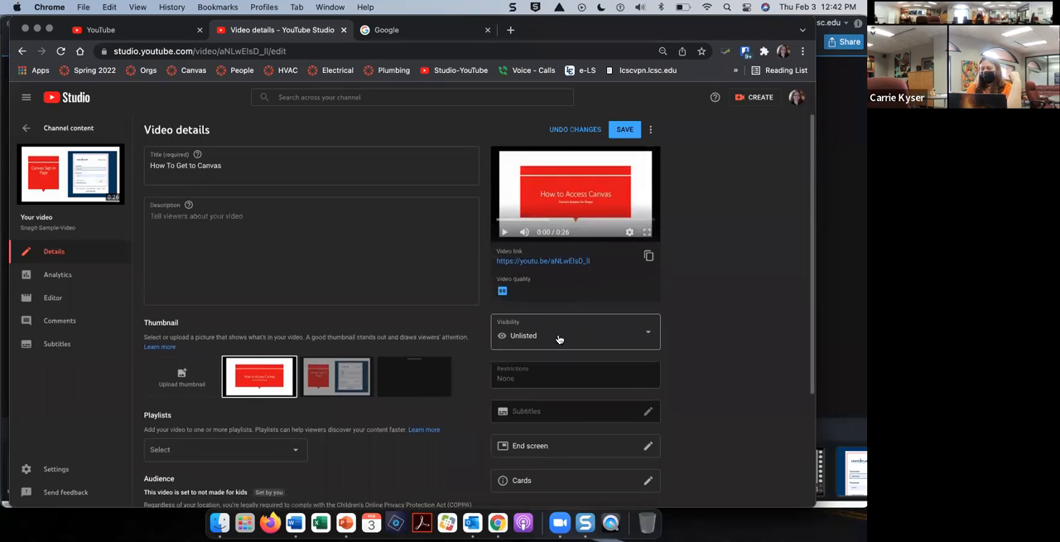
left_click(649, 333)
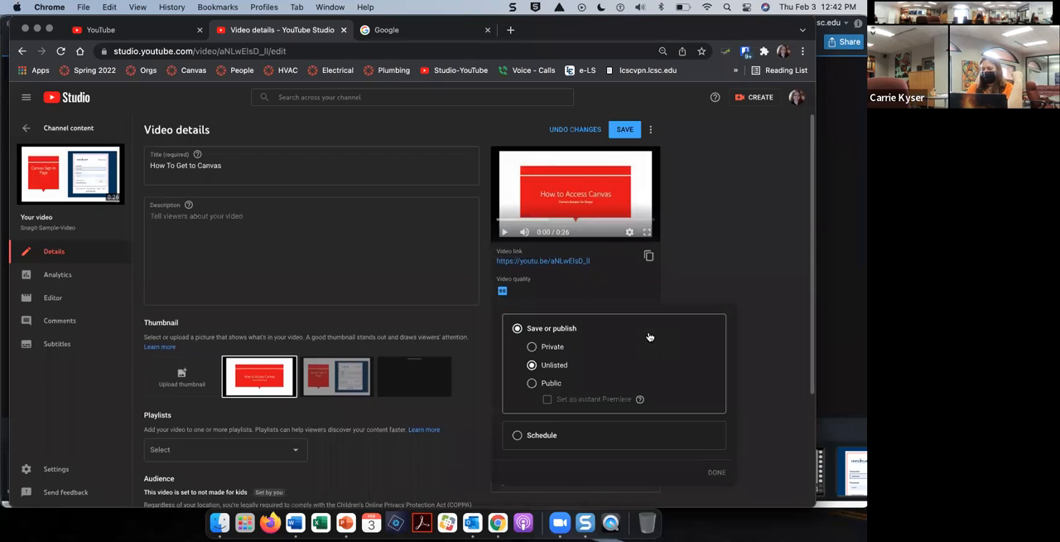
left_click(772, 275)
scroll(772, 275, "down", 1)
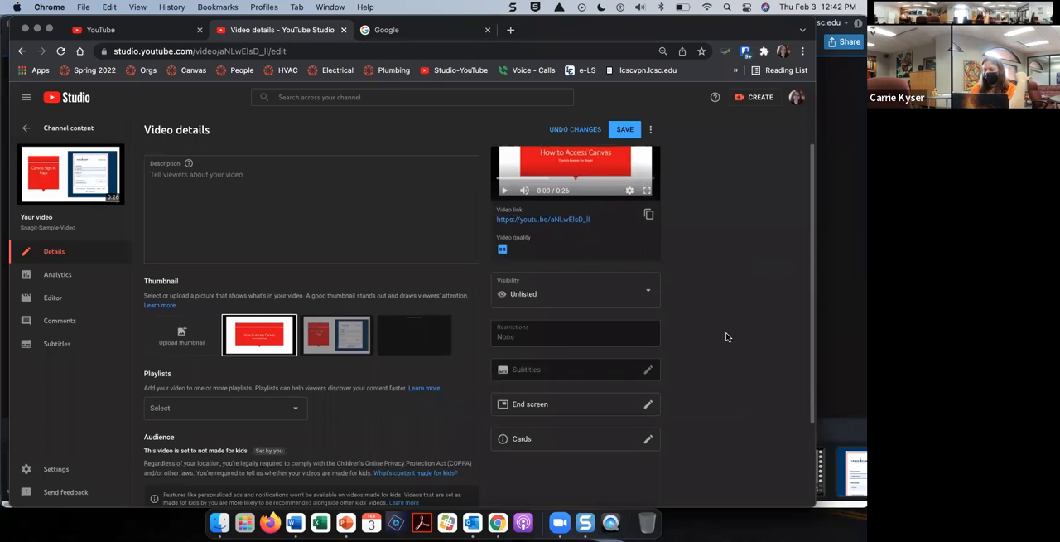
Step: View the end screen templates available for the video and exit without adding one
left_click(648, 406)
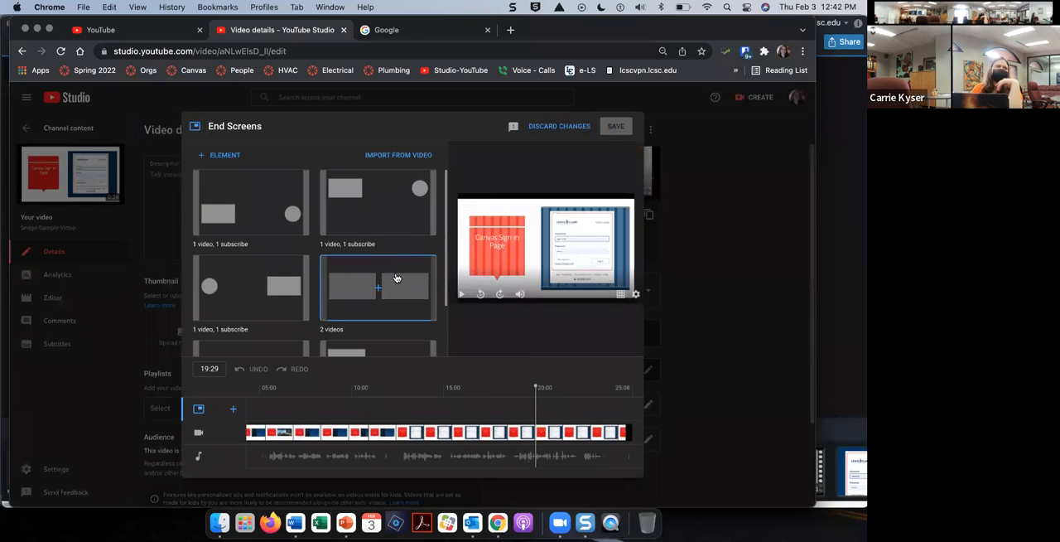
scroll(396, 278, "down", 2)
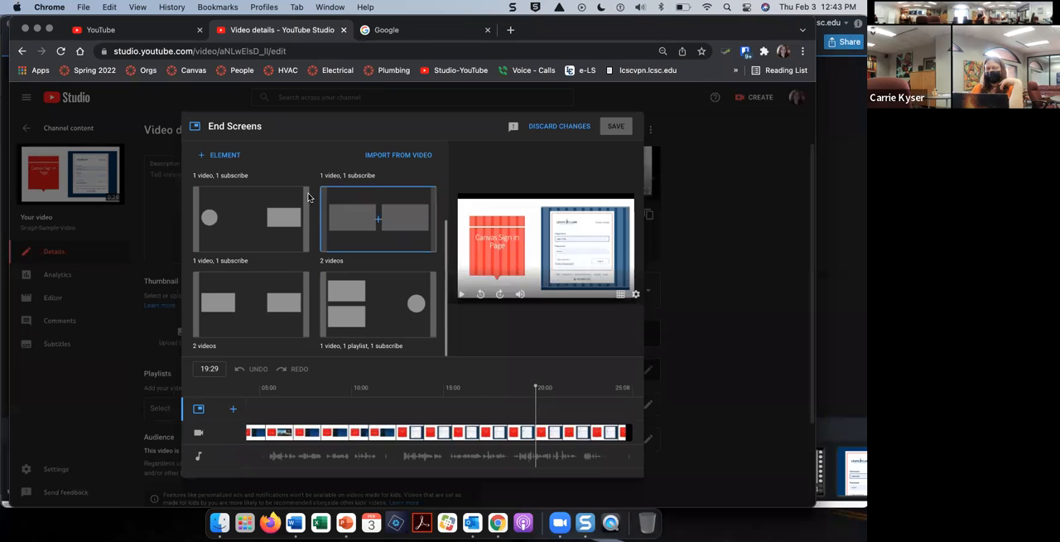
left_click(566, 128)
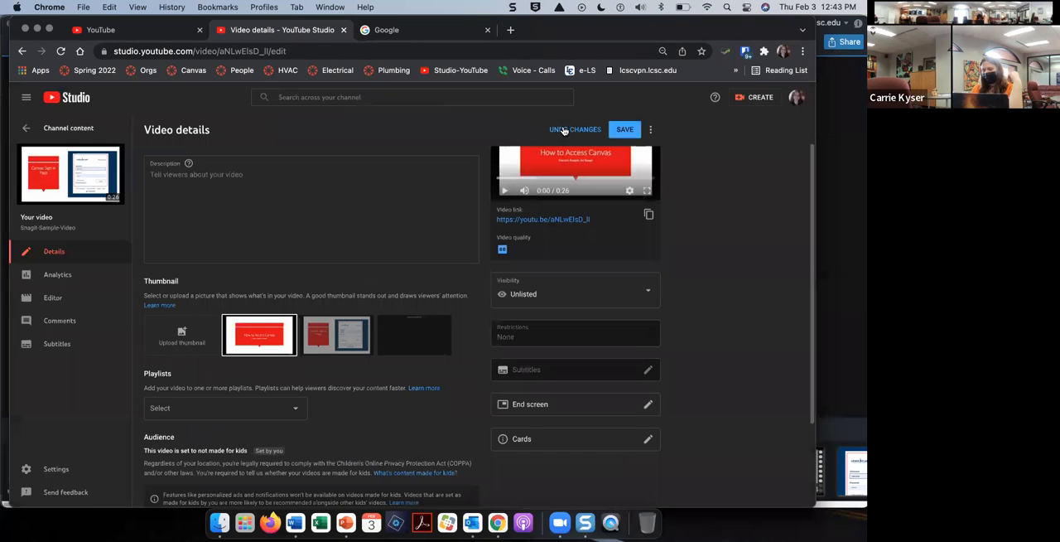
Step: View the card types available for the video and exit without adding one
scroll(646, 352, "down", 3)
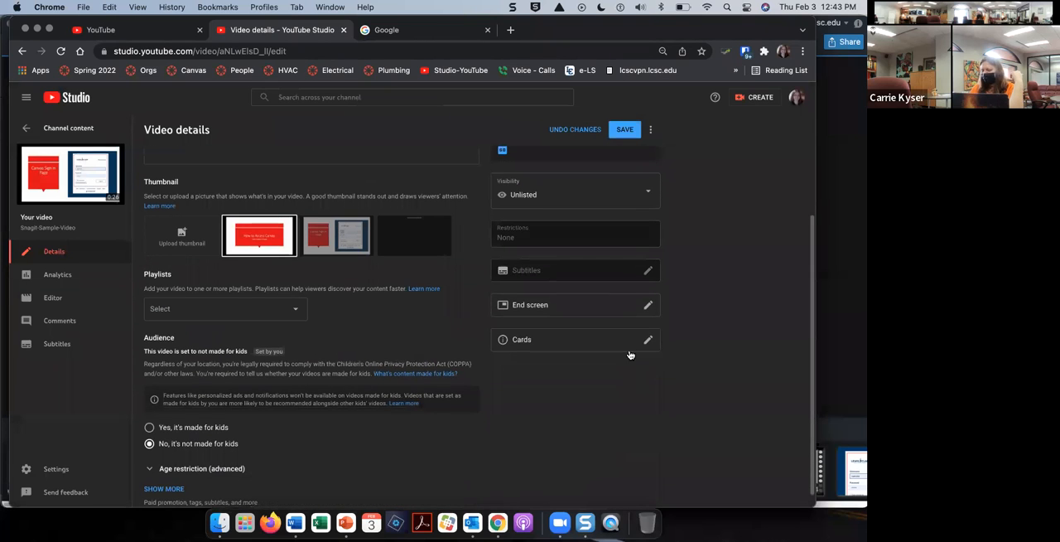
left_click(617, 349)
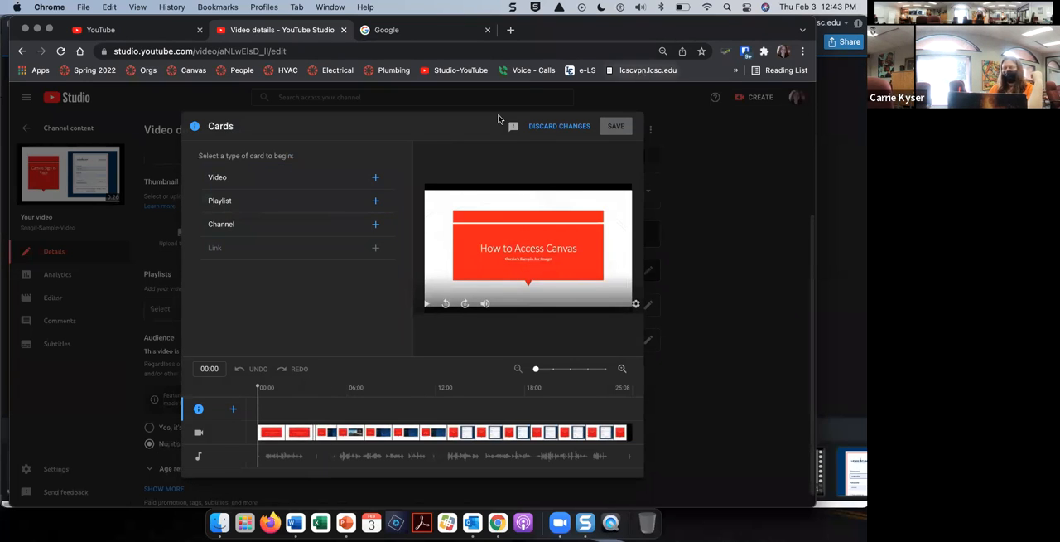
left_click(571, 128)
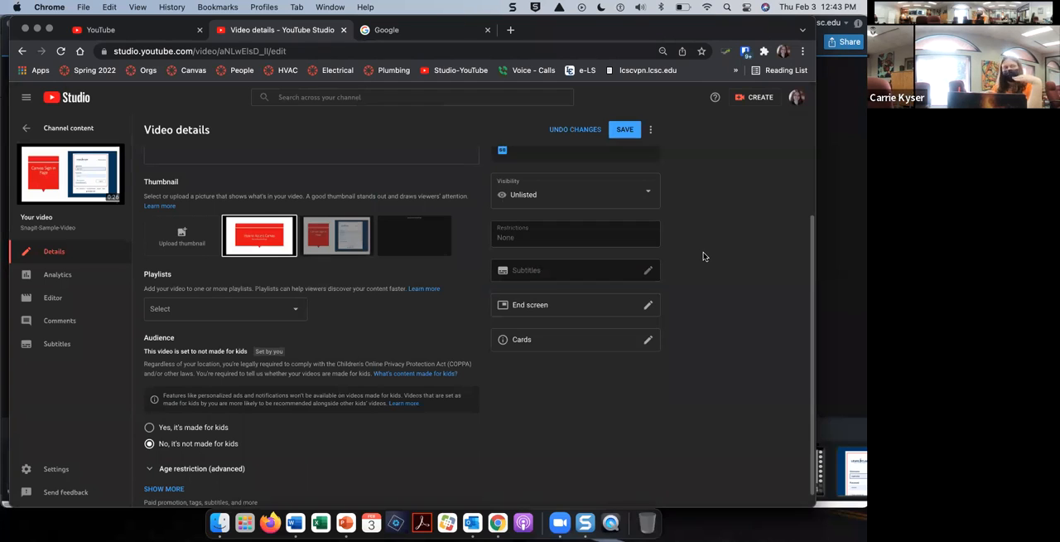
scroll(703, 257, "up", 4)
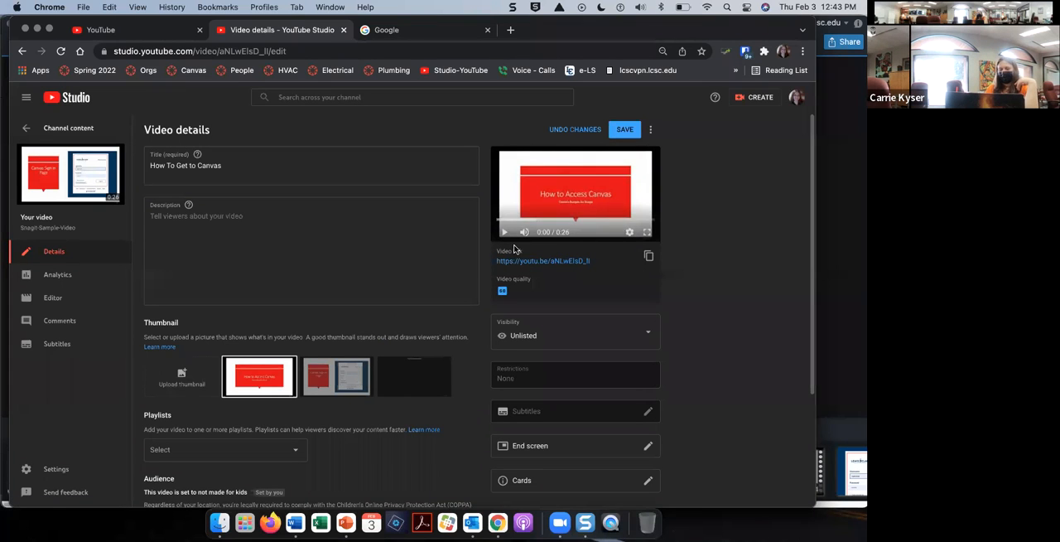
Step: Go to the video's subtitles, discarding the unsaved changes to its details
left_click(53, 346)
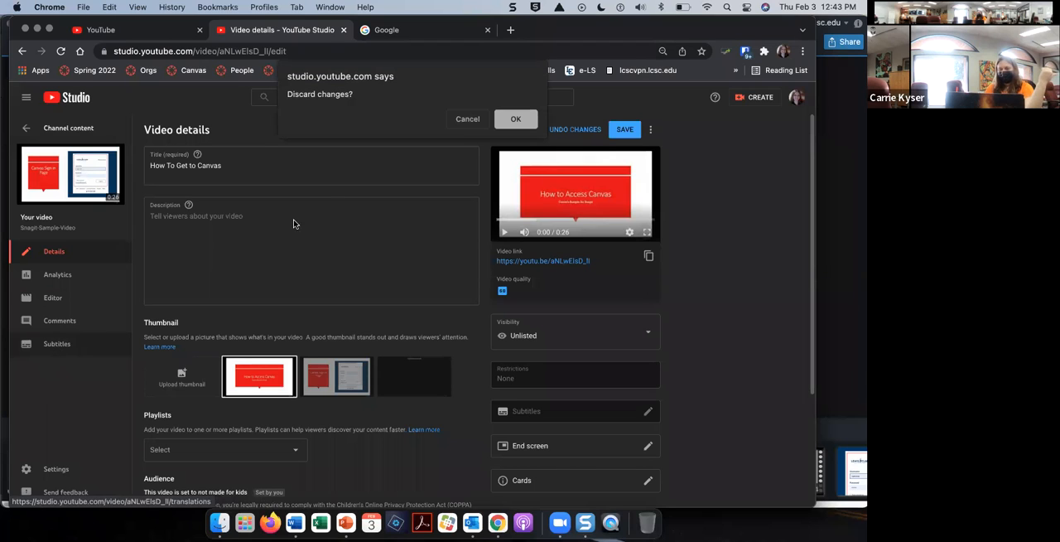
left_click(476, 121)
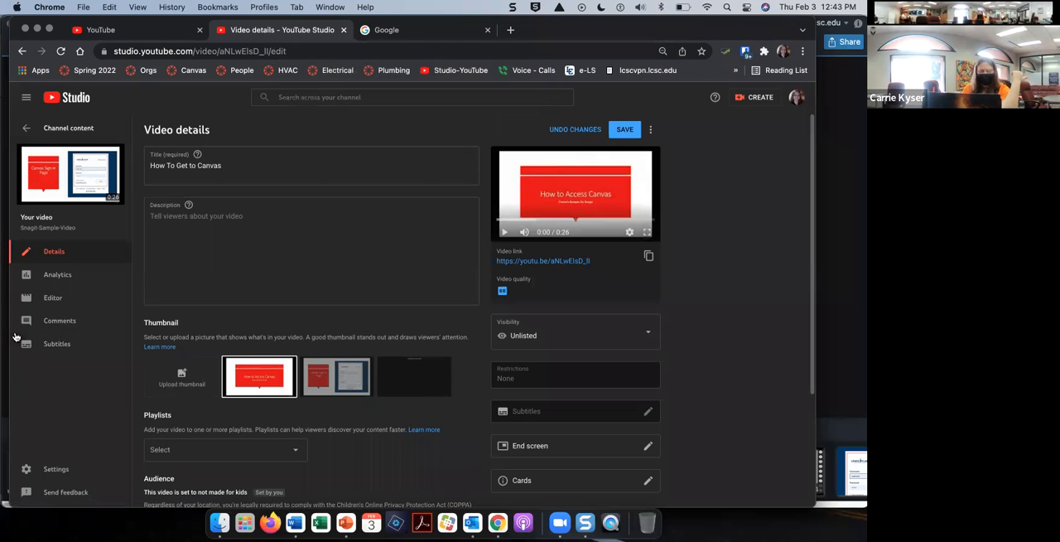
left_click(53, 345)
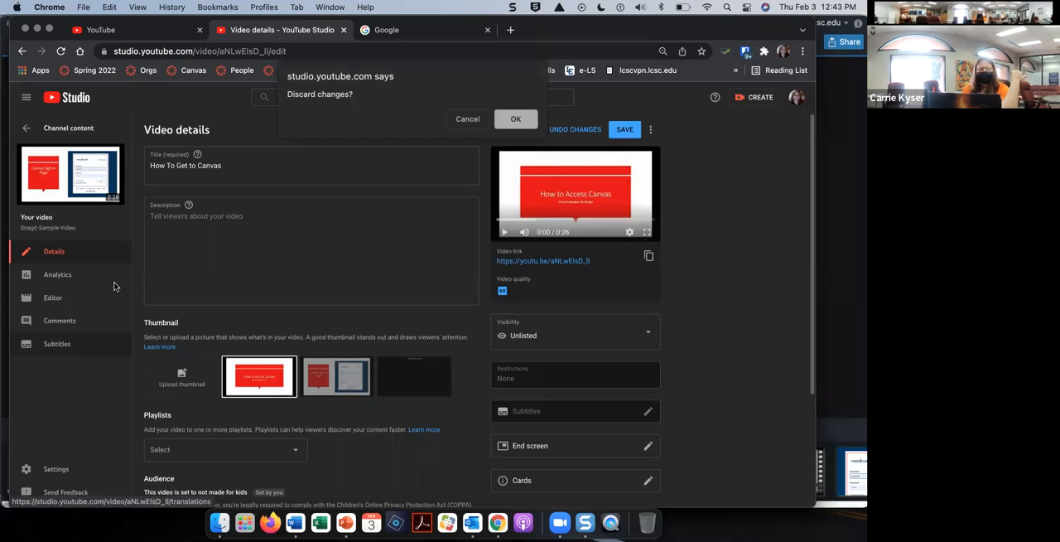
left_click(516, 120)
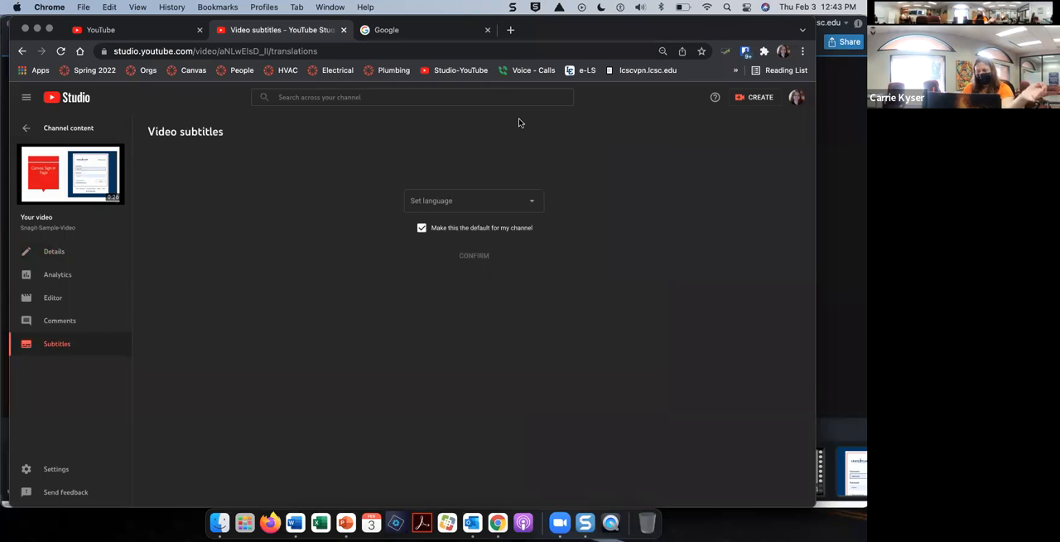
Step: Set the video's subtitle language to English, keep it as the channel default, and confirm
left_click(537, 211)
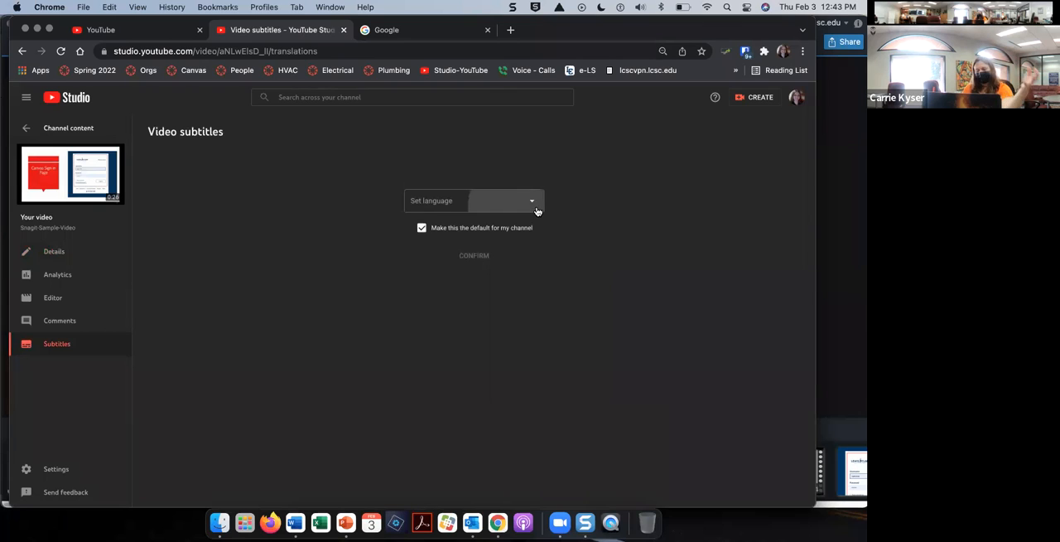
scroll(500, 385, "down", 3)
scroll(502, 386, "down", 10)
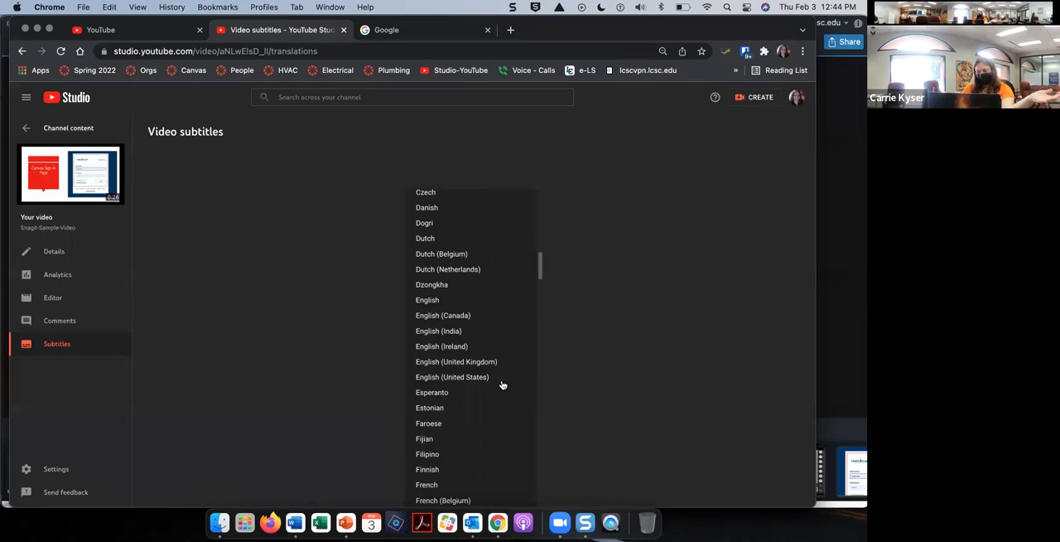
left_click(462, 300)
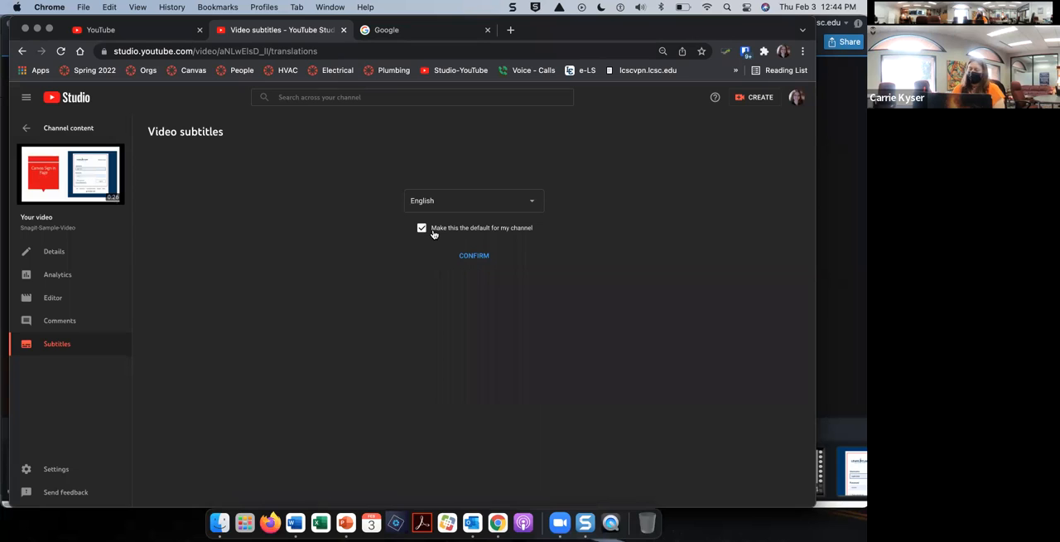
left_click(475, 256)
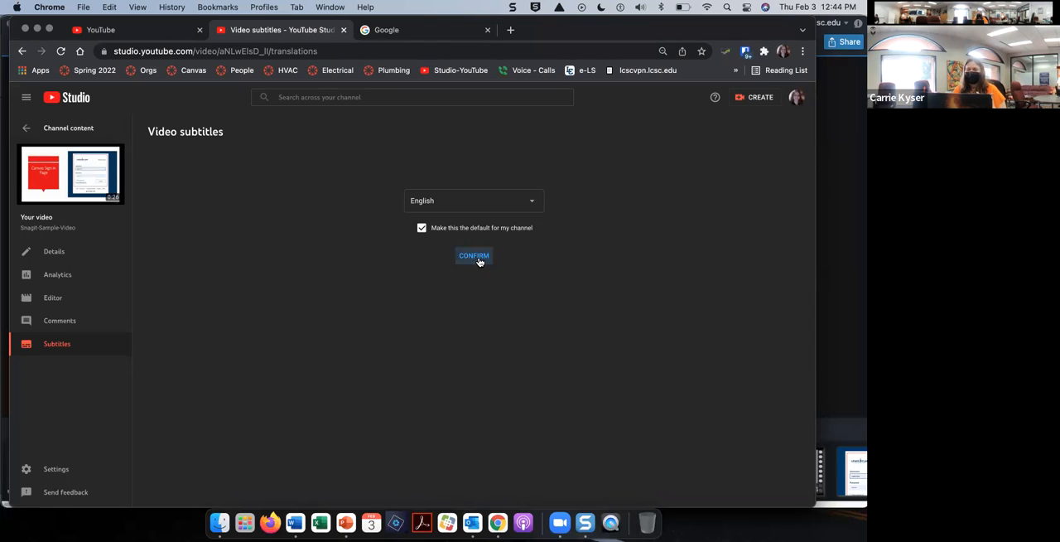
left_click(478, 259)
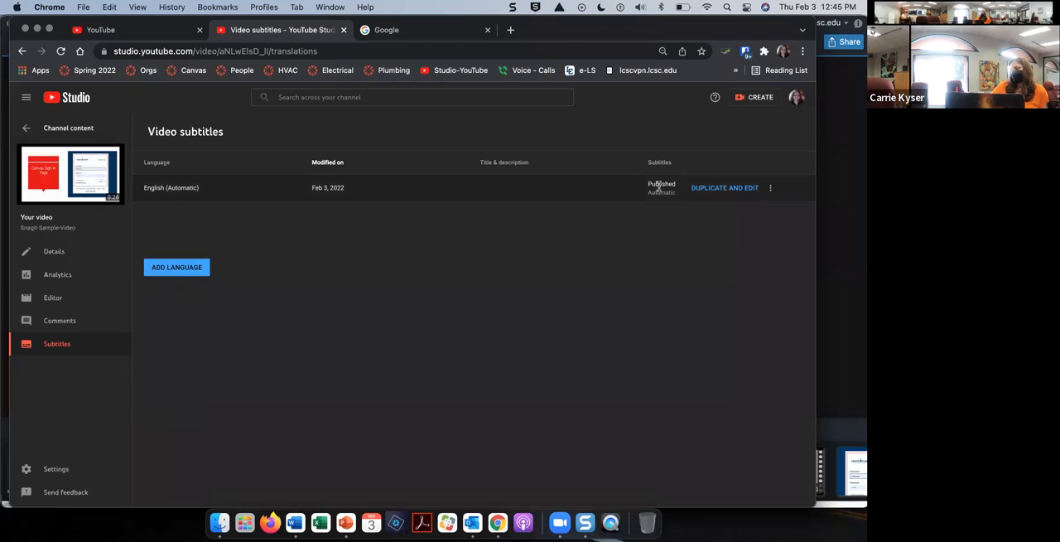
Step: Unpublish the automatic English subtitles
left_click(770, 189)
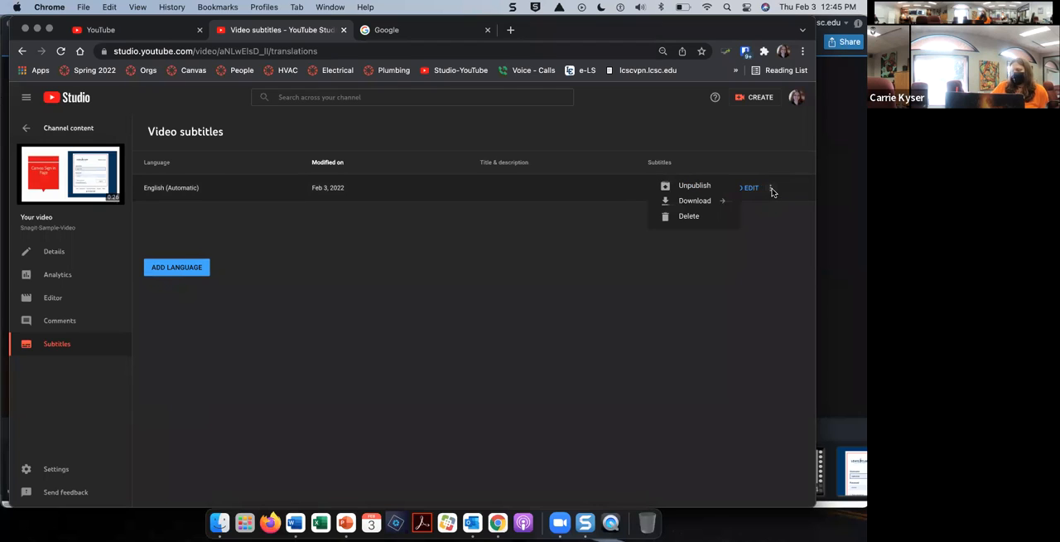
left_click(782, 283)
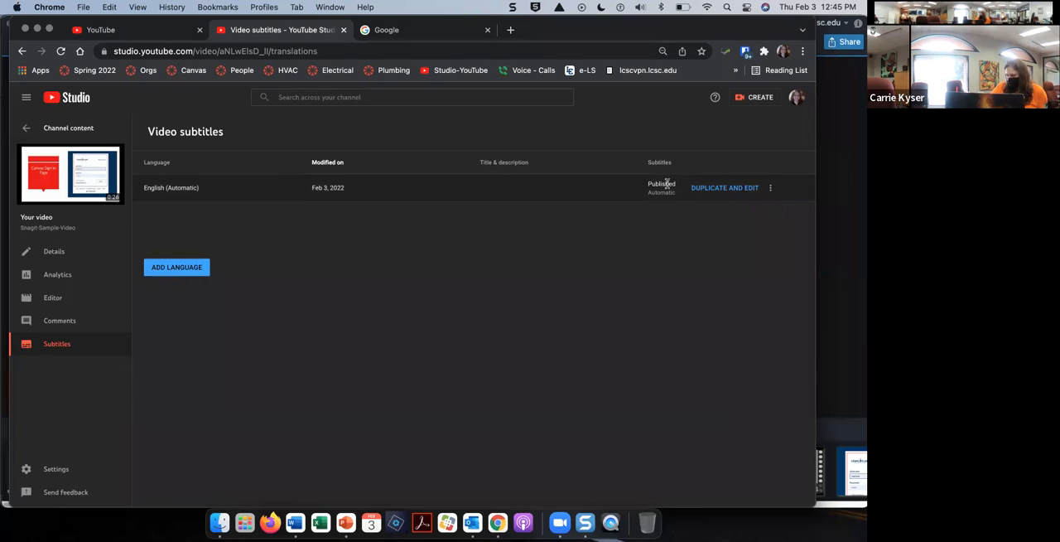
left_click(772, 189)
left_click(700, 184)
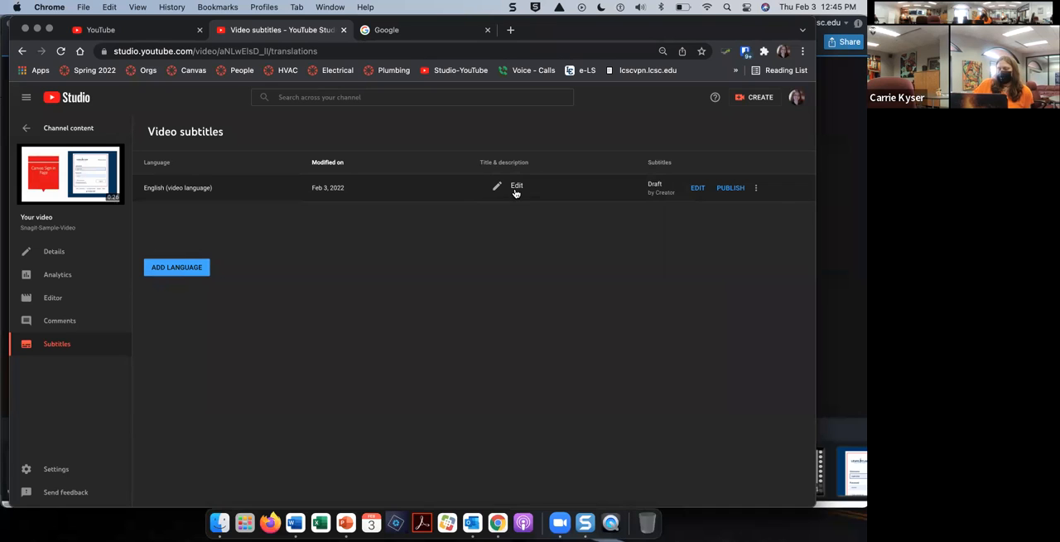
Step: Open the draft English subtitles for editing and review the caption text
left_click(514, 188)
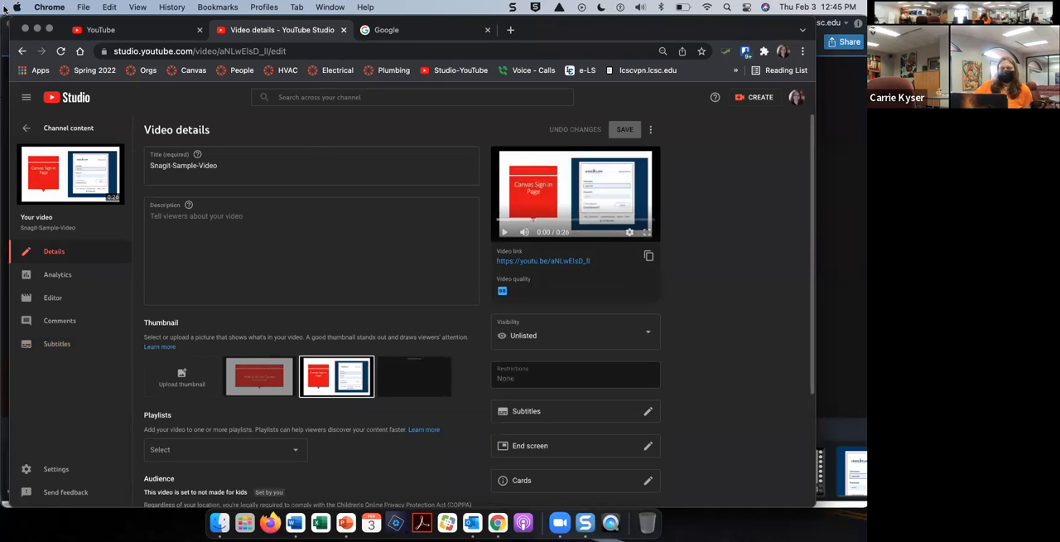
left_click(78, 348)
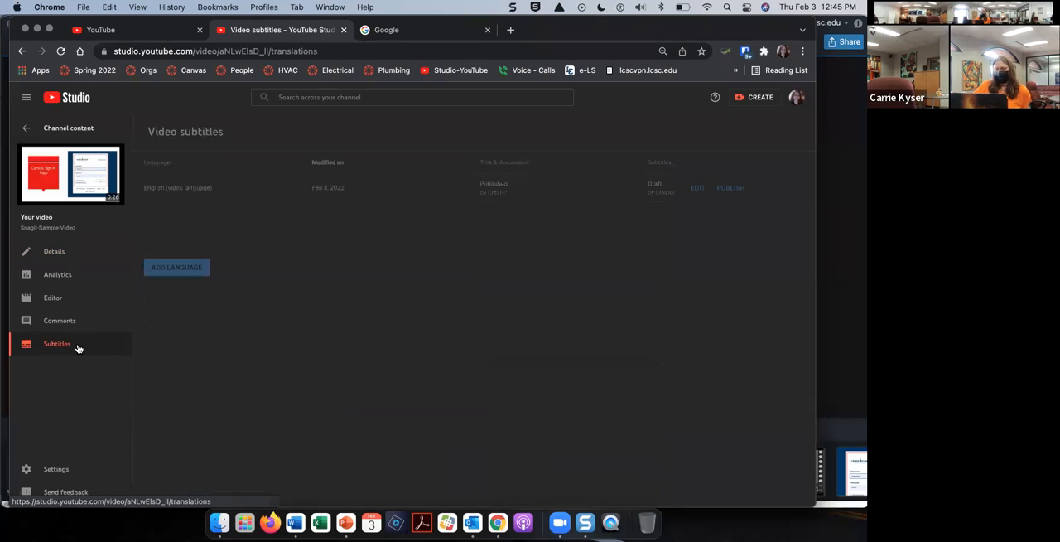
left_click(697, 188)
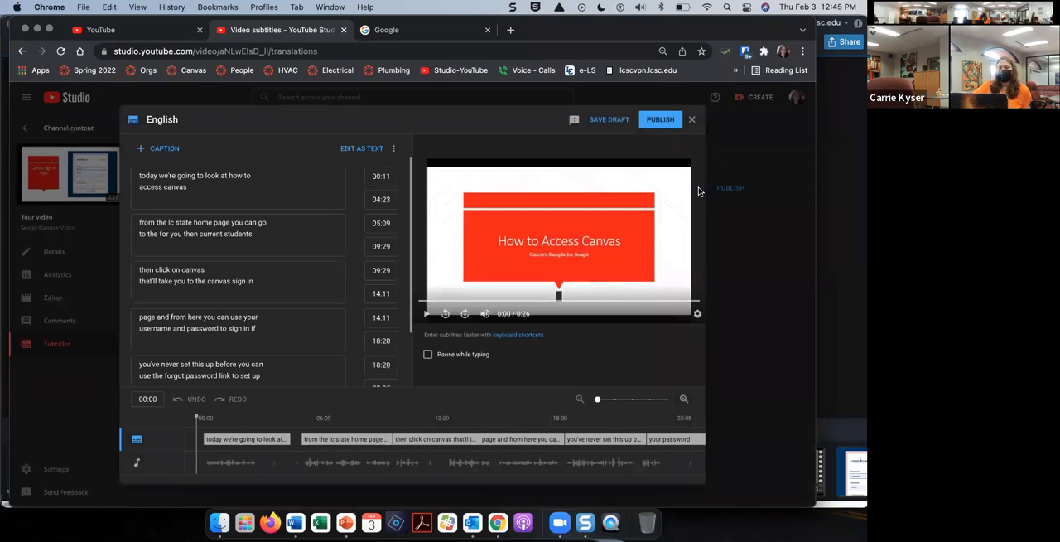
scroll(251, 320, "down", 2)
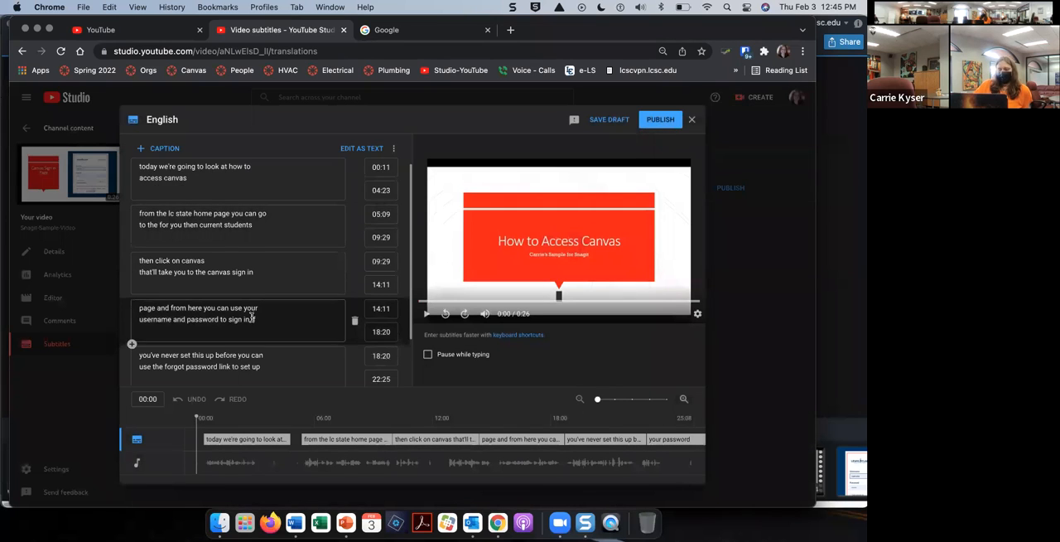
scroll(251, 317, "up", 2)
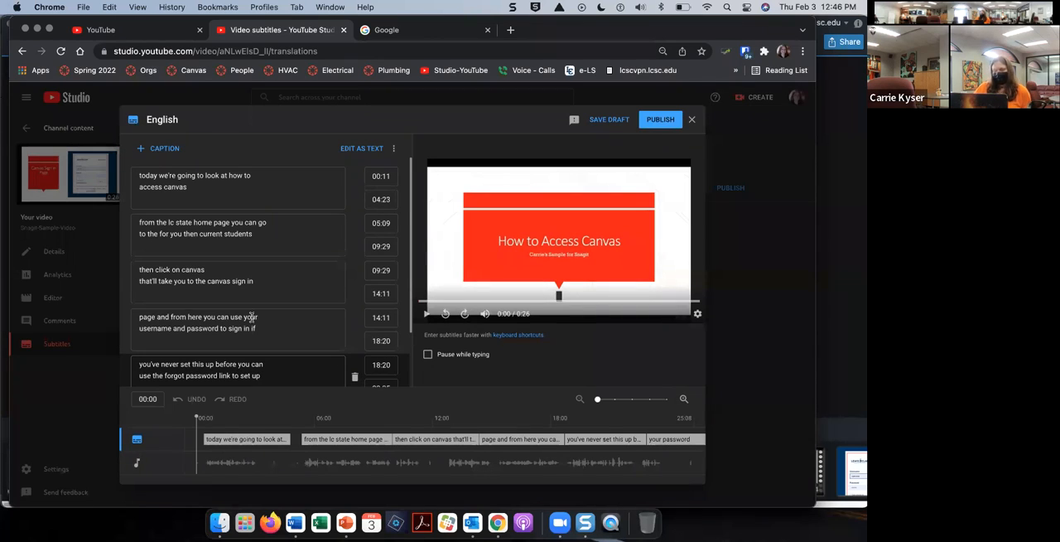
Step: Capitalize the first word of the opening caption so that it begins with "Today"
left_click(140, 176)
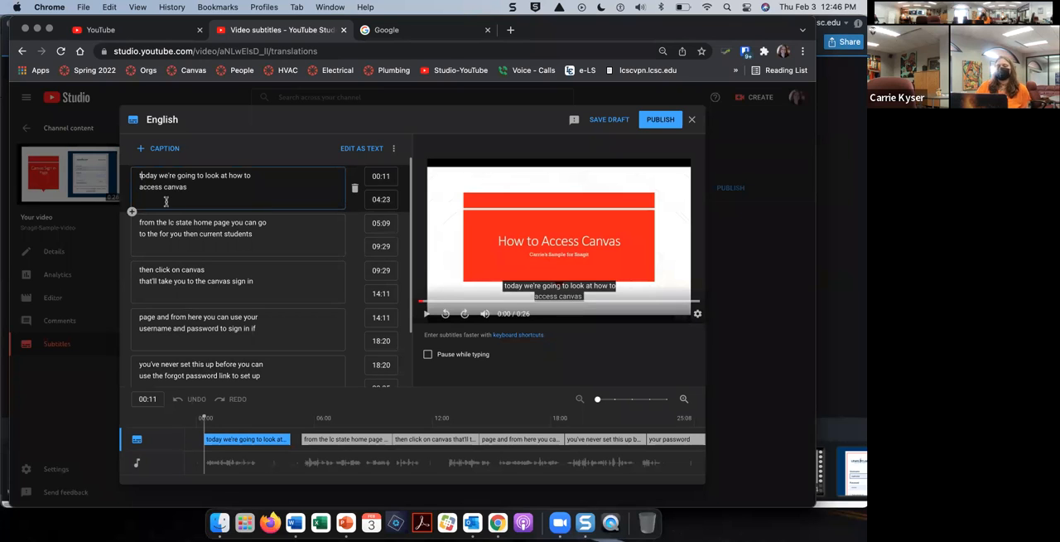
key("Delete")
type("T")
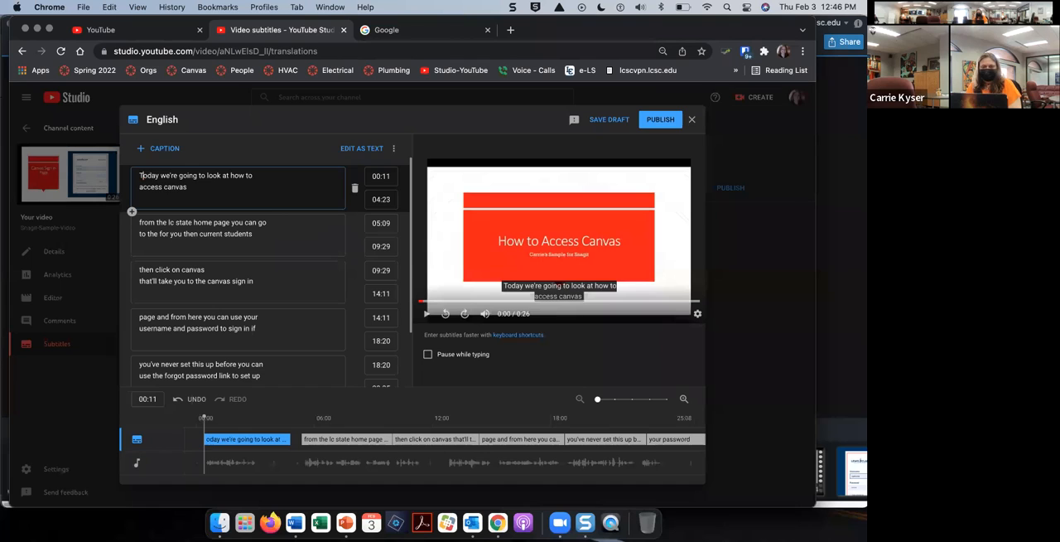
Step: In the second caption, add a period after "home page" and capitalize the following word as "You"
left_click(209, 222)
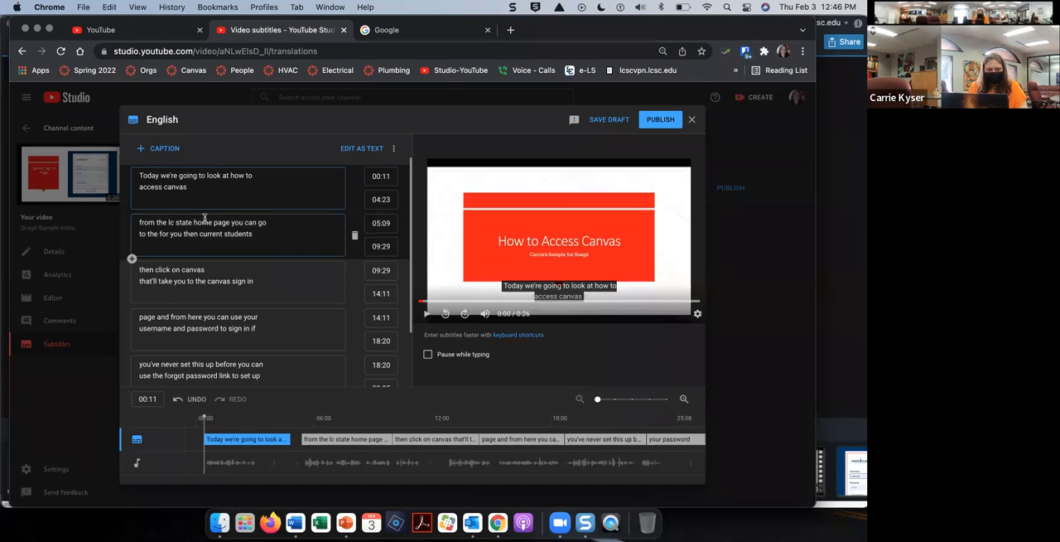
left_click(229, 222)
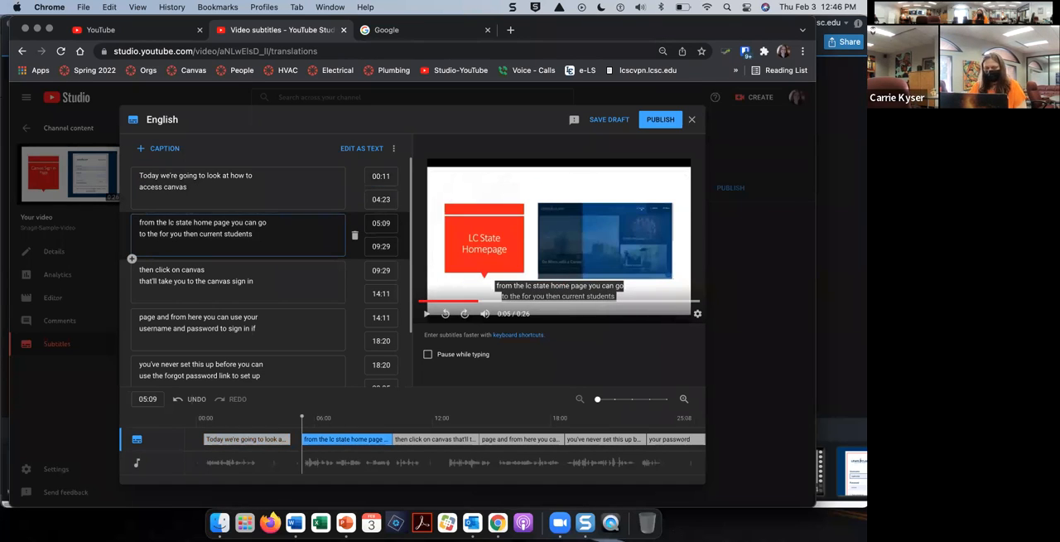
type(".")
key("Right")
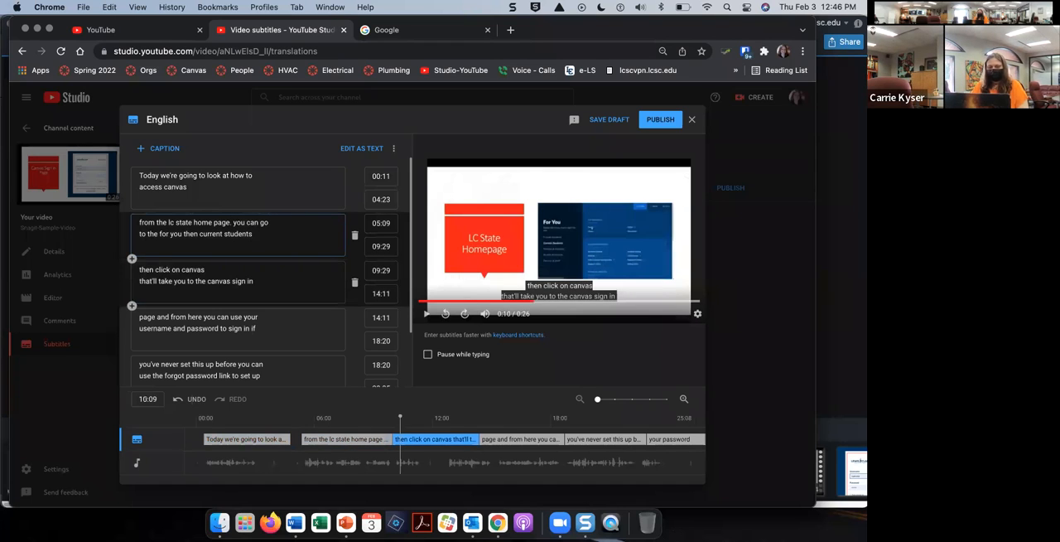
key("Delete")
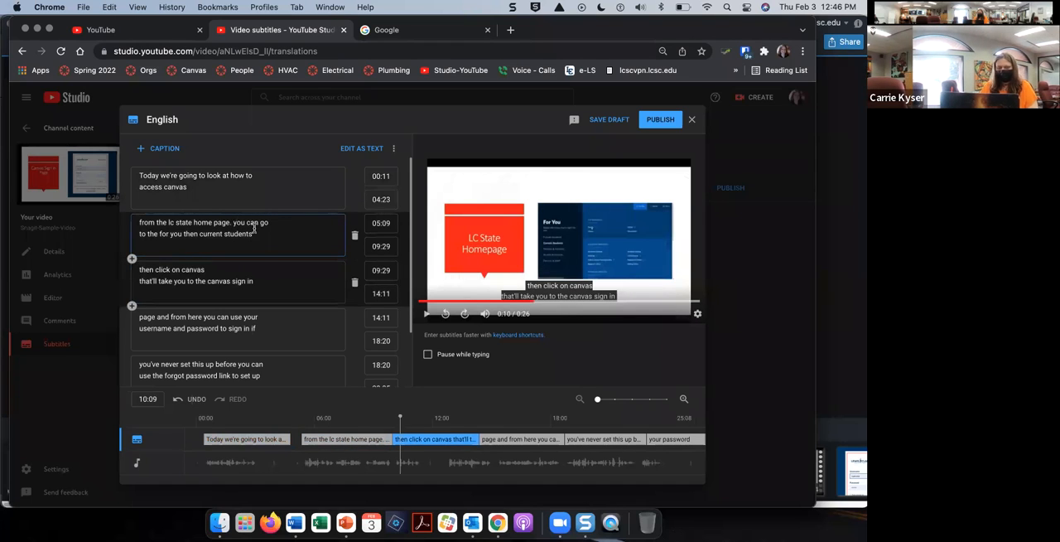
type("Y")
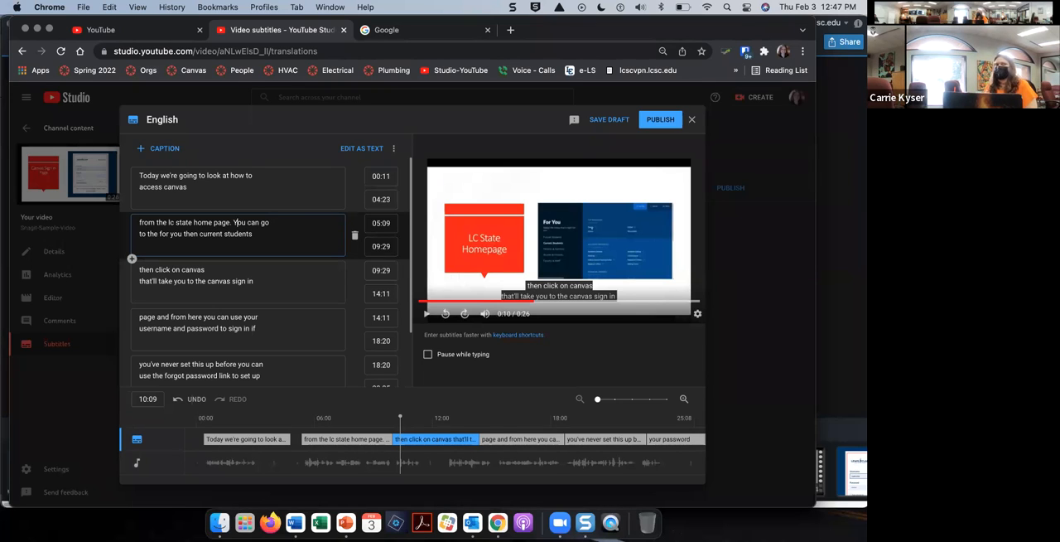
Step: Show the captions as plain text and copy the entire transcript
left_click(357, 150)
left_click_drag(192, 348, 129, 169)
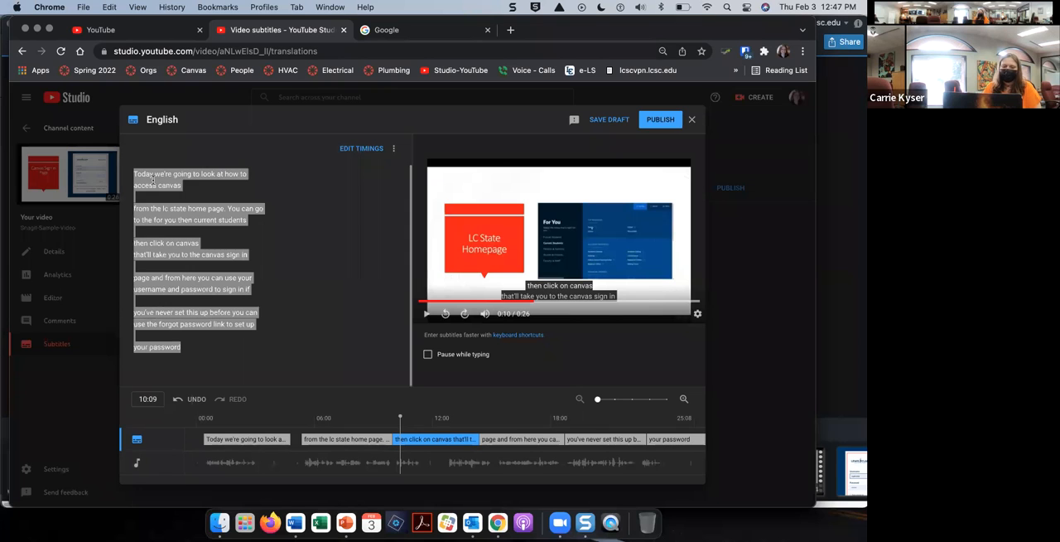
right_click(152, 179)
left_click(176, 275)
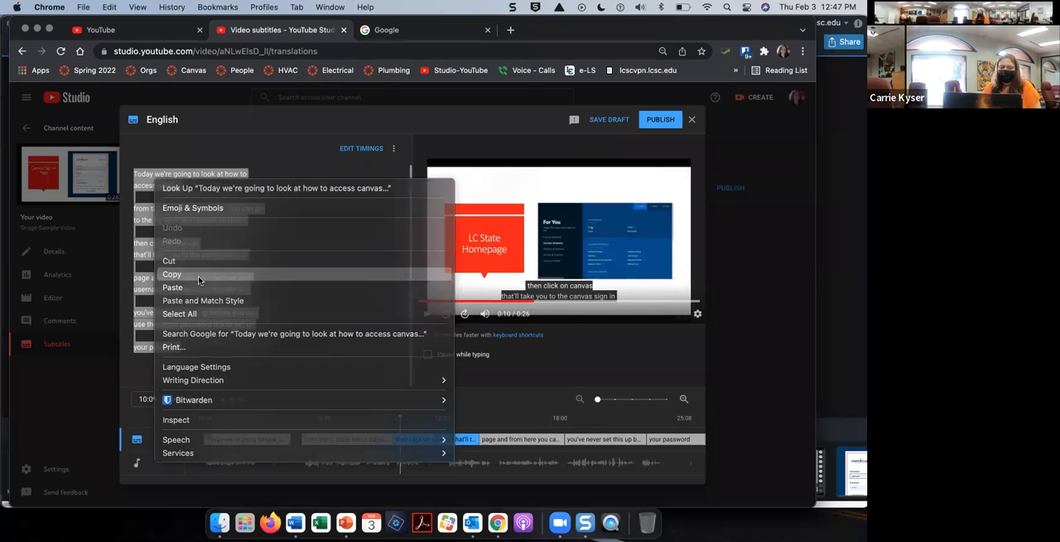
Step: Switch to Word and paste the copied transcript below the picture in Document2
left_click(295, 522)
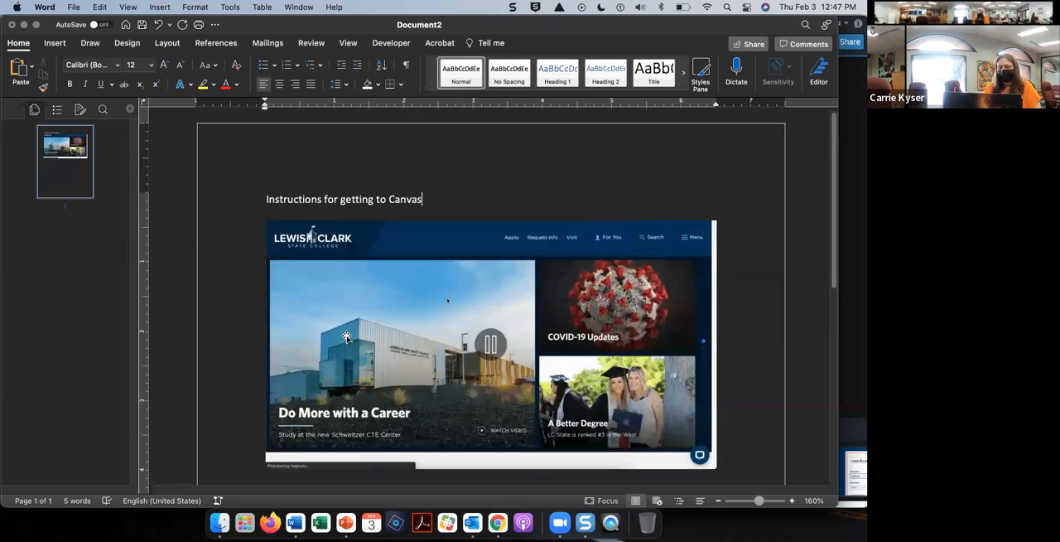
scroll(347, 337, "down", 5)
left_click(337, 424)
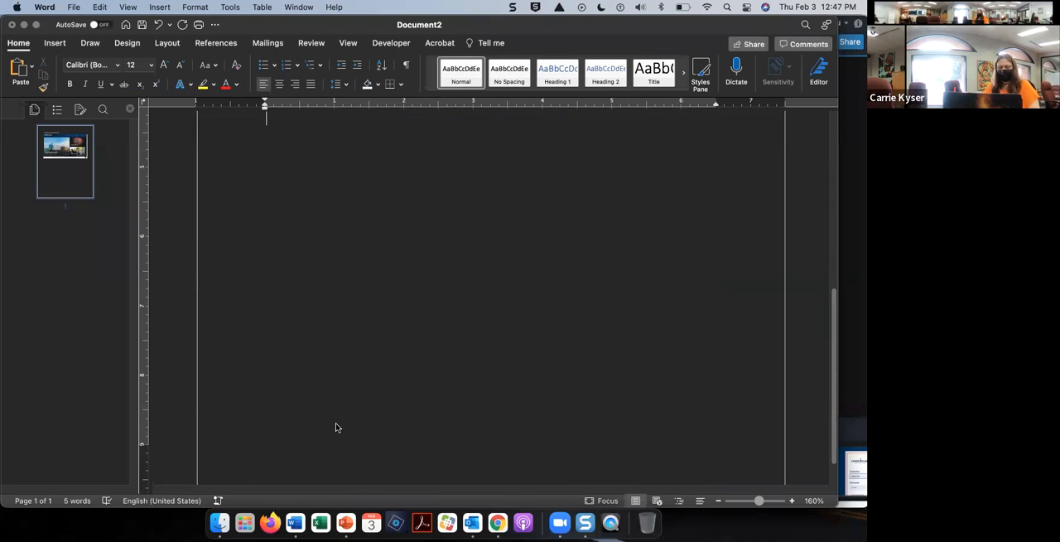
key("cmd+v")
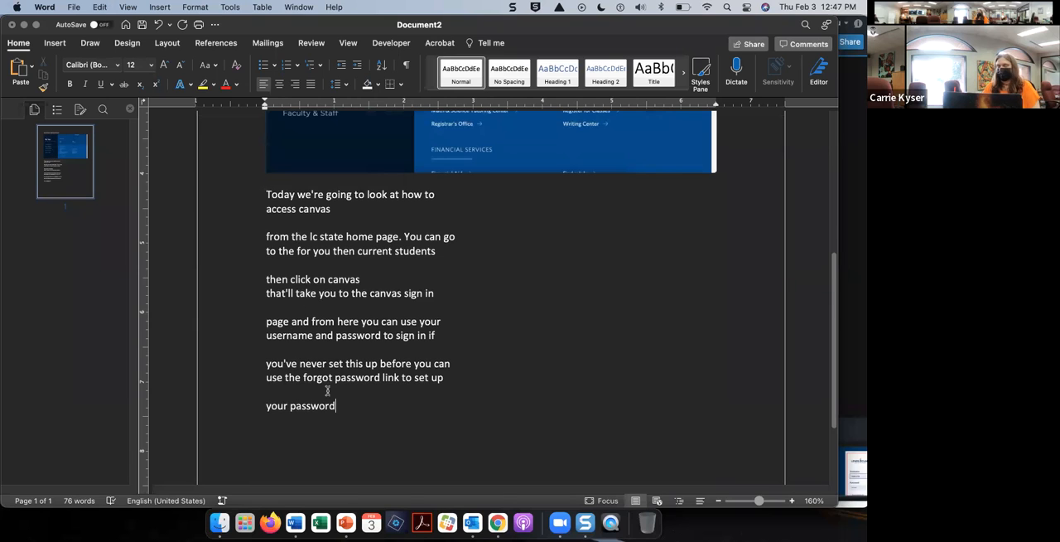
Step: Delete the animated picture and the "Instructions for getting to Canvas" line above the pasted transcript
left_click(748, 158)
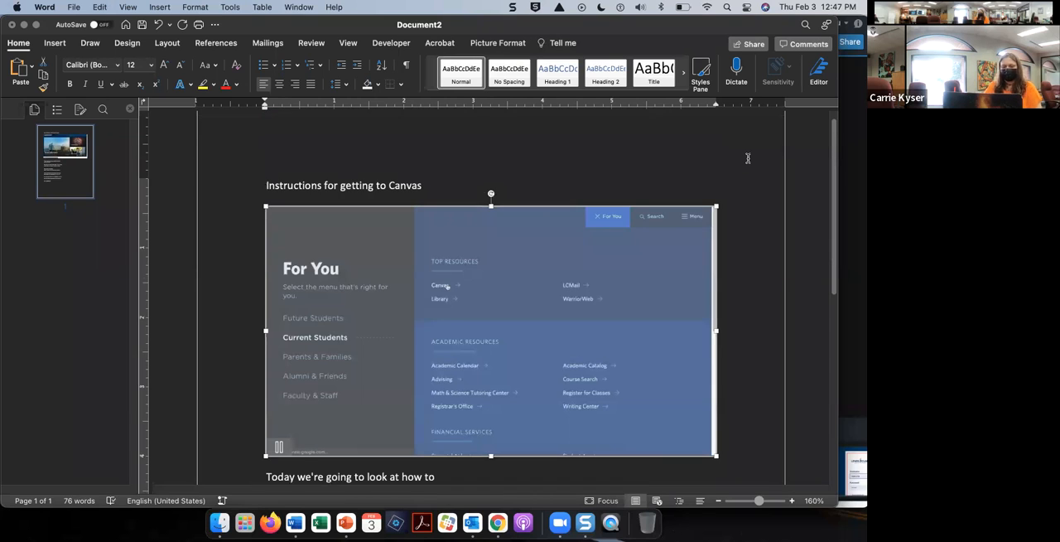
key("BackSpace")
left_click(254, 186)
key("BackSpace")
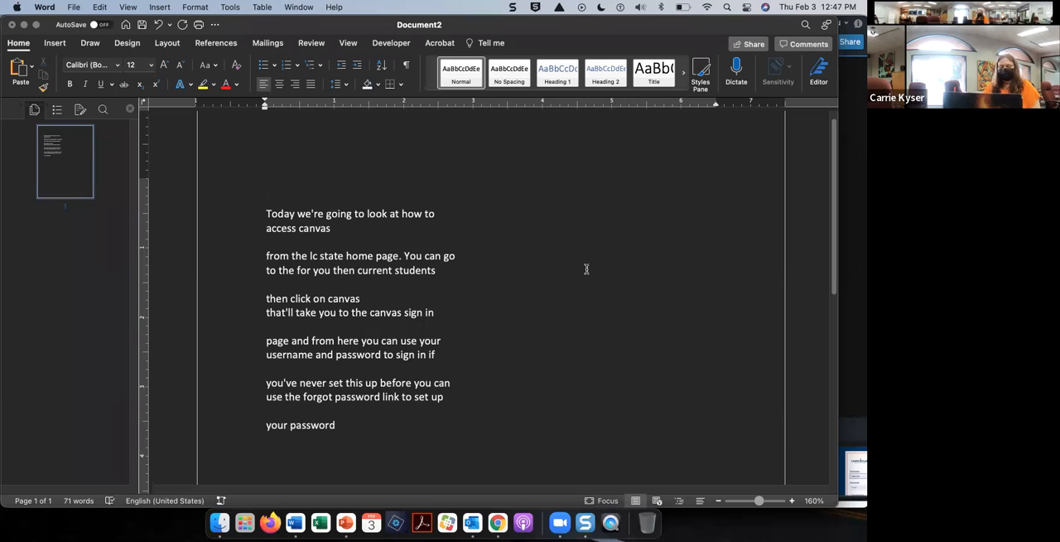
Step: Open Find and Replace for the transcript document
type("I")
key("BackSpace")
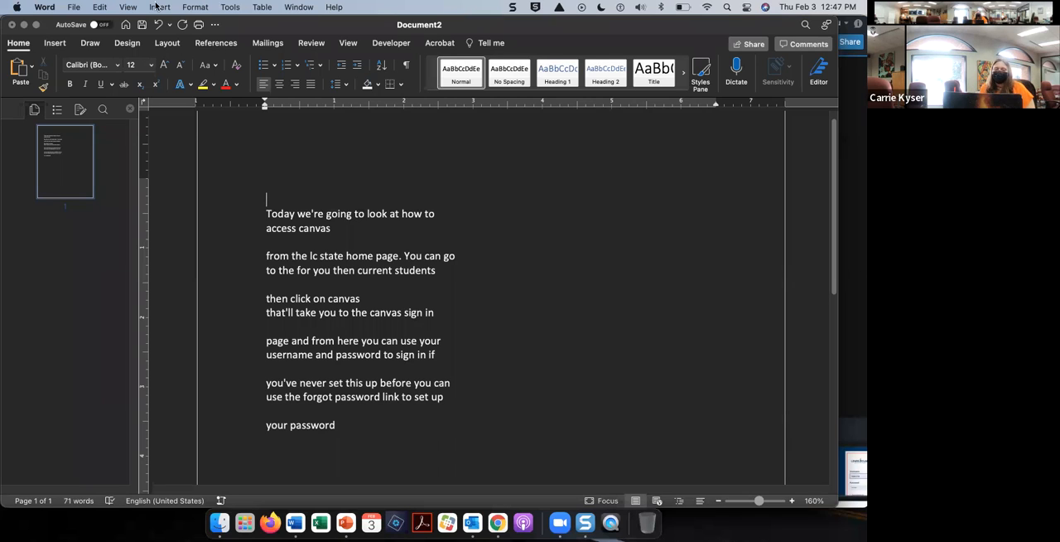
left_click(230, 7)
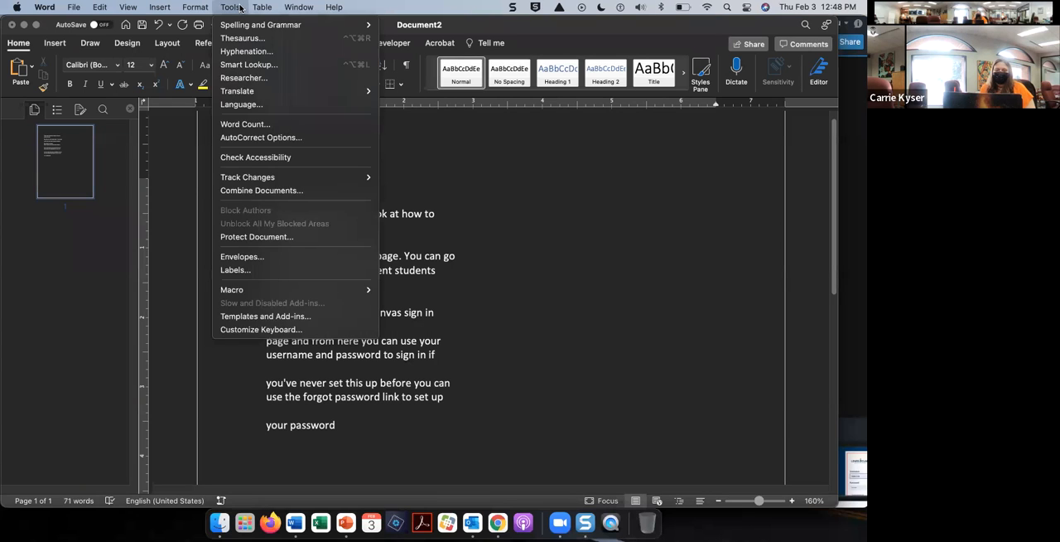
mouse_move(99, 8)
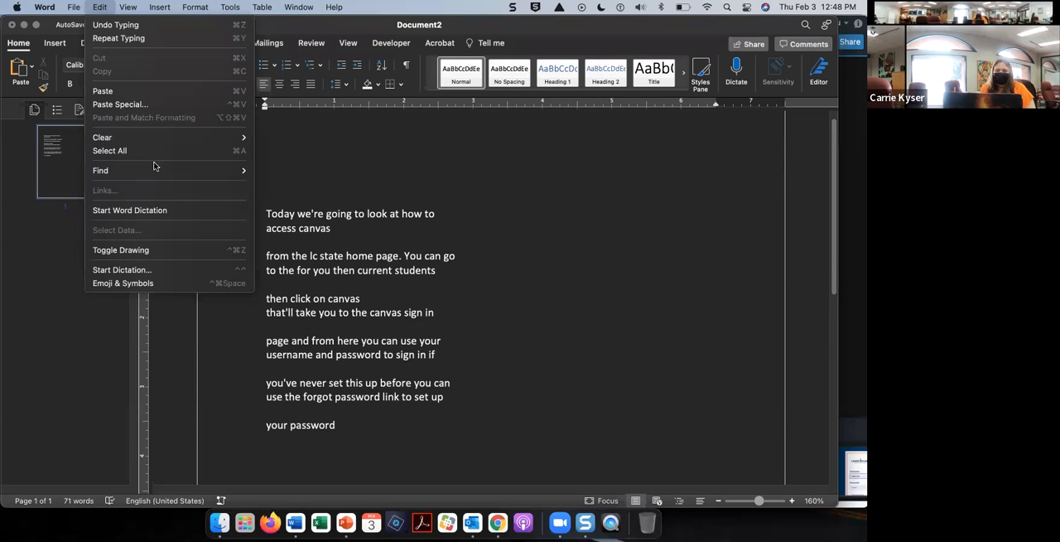
mouse_move(154, 169)
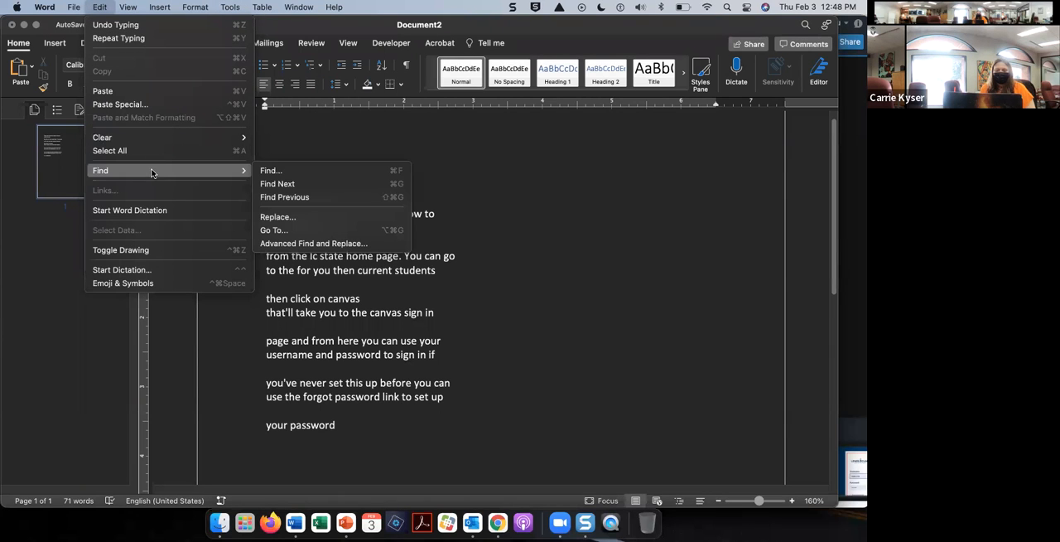
left_click(301, 217)
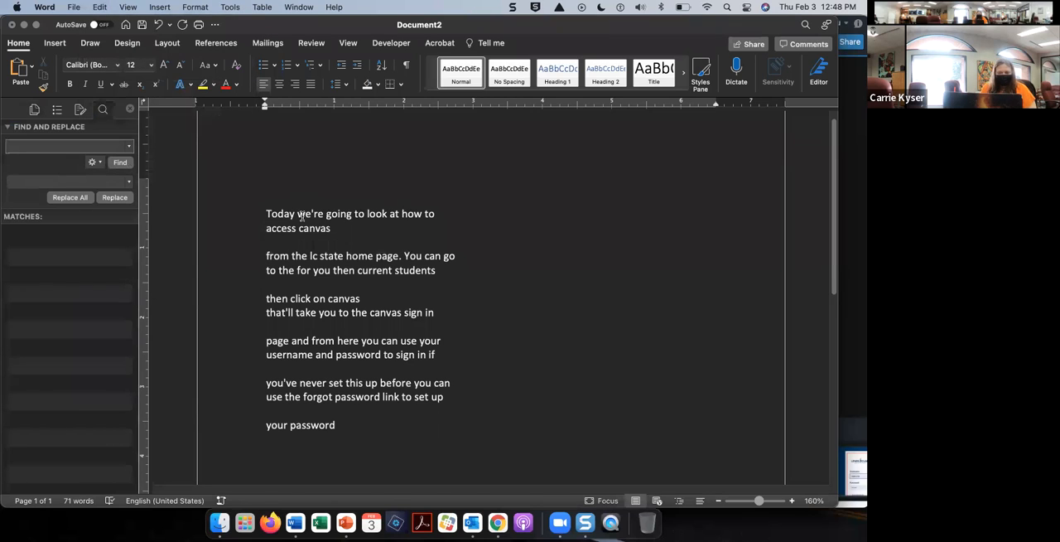
Step: Add the sample text "i sdkfsl sldfkw sofie" after "access canvas" in the first caption
left_click(359, 226)
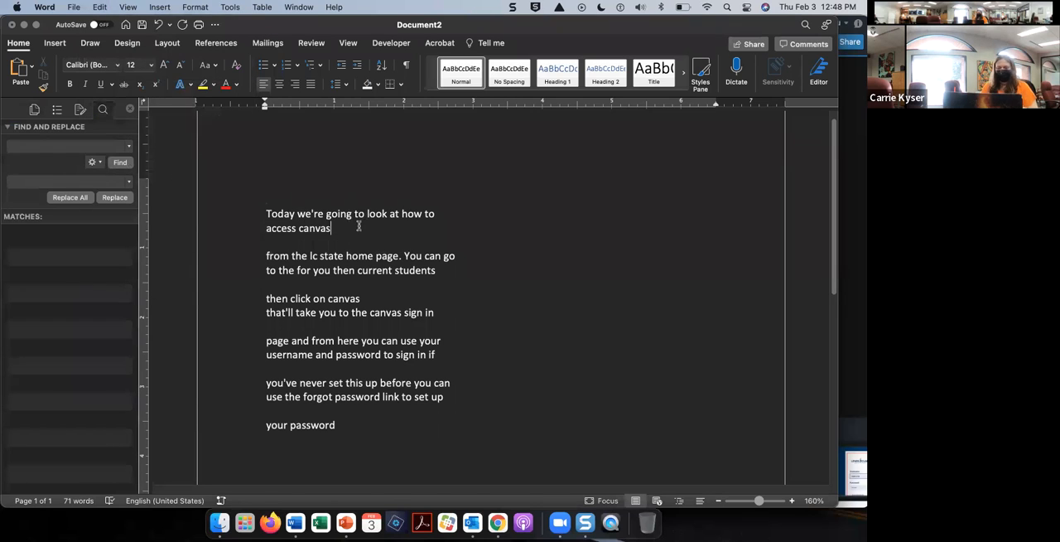
type("i ")
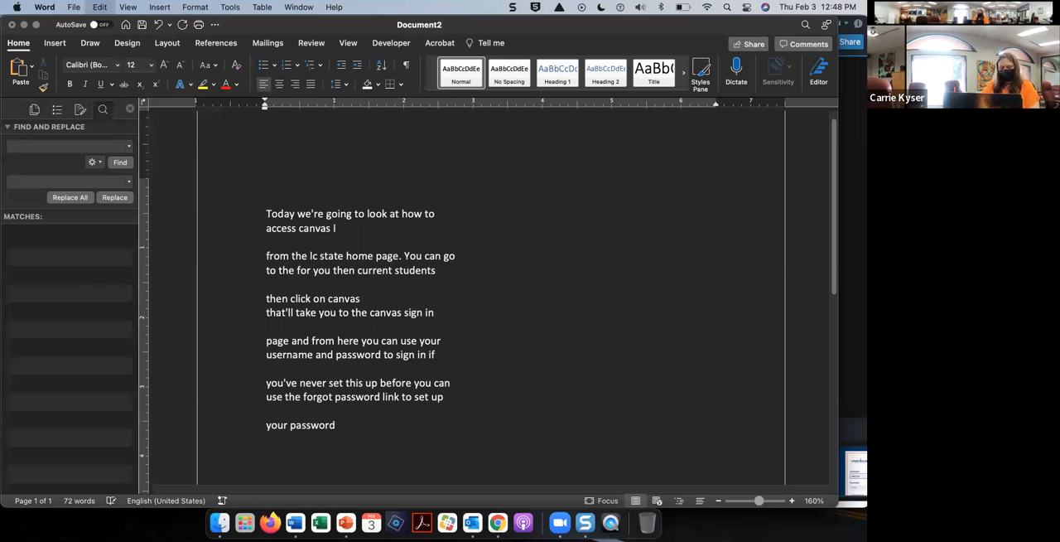
type("sdkfsl")
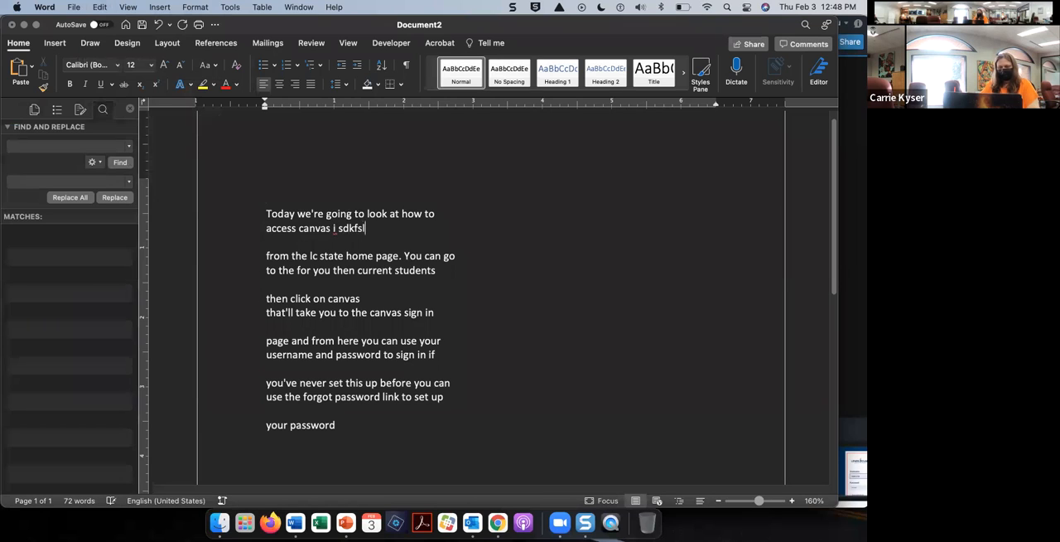
type(" sldfkw sofie")
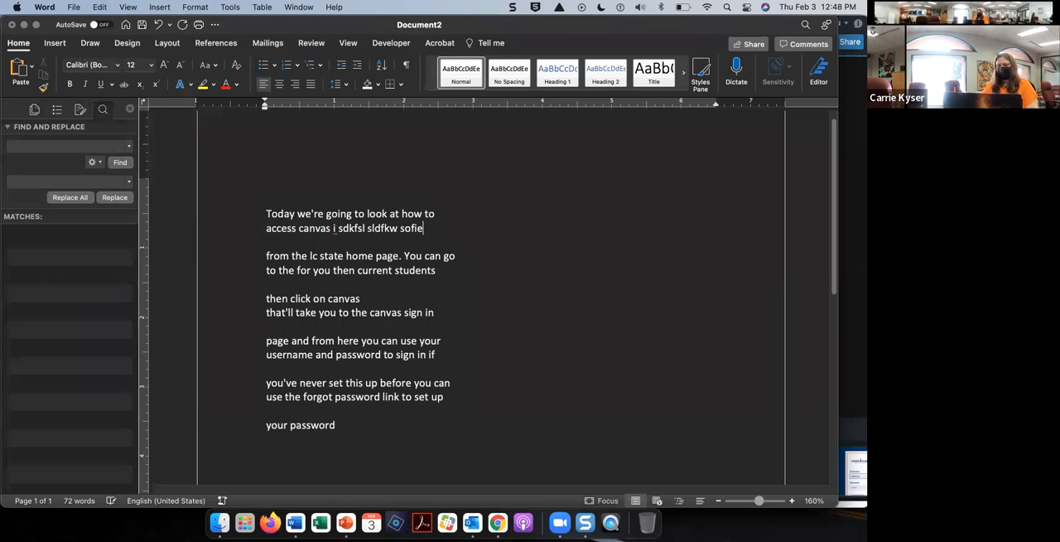
Step: Replace all standalone lowercase "i" words in the document with a capital "I"
left_click(41, 148)
type("^")
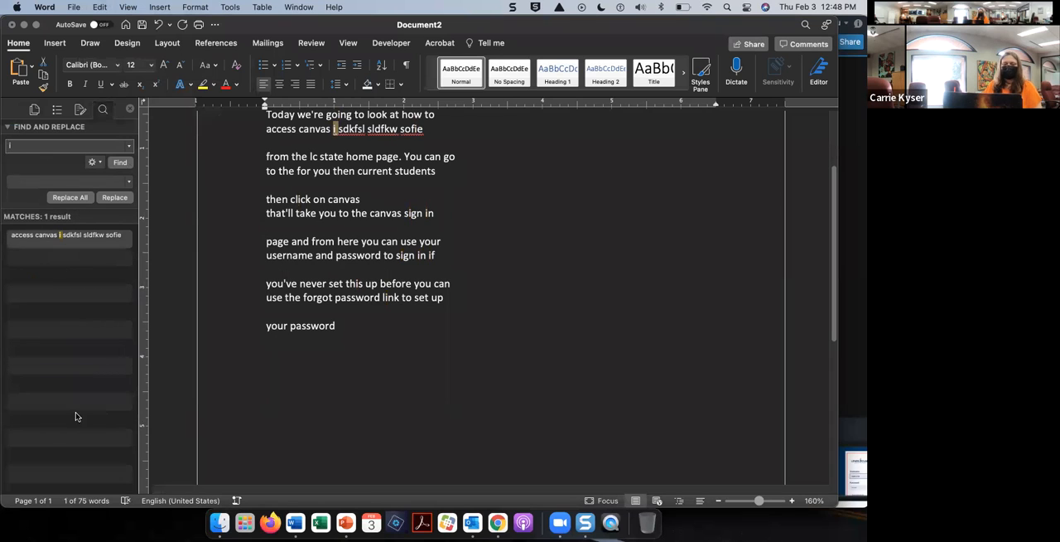
left_click(18, 181)
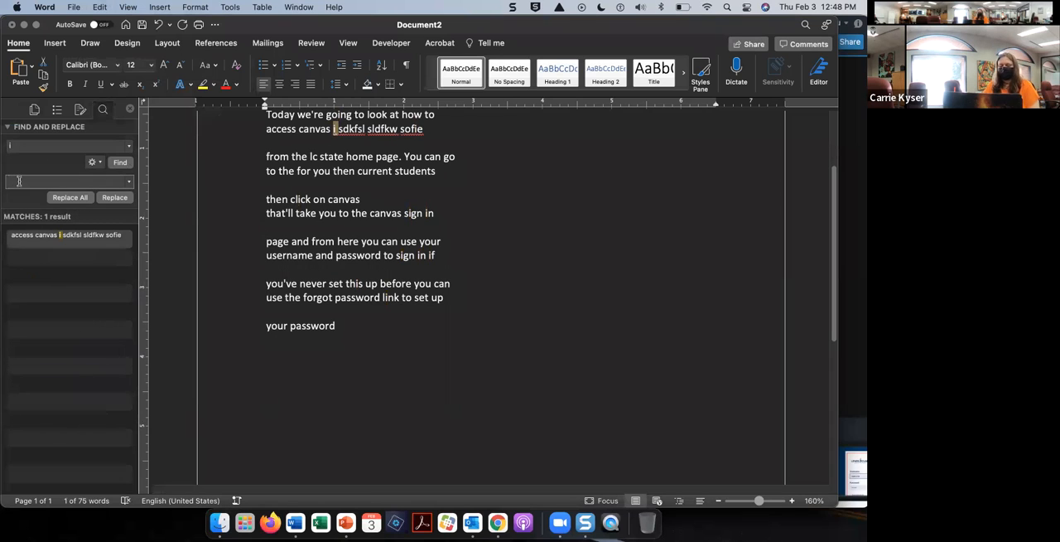
left_click(69, 197)
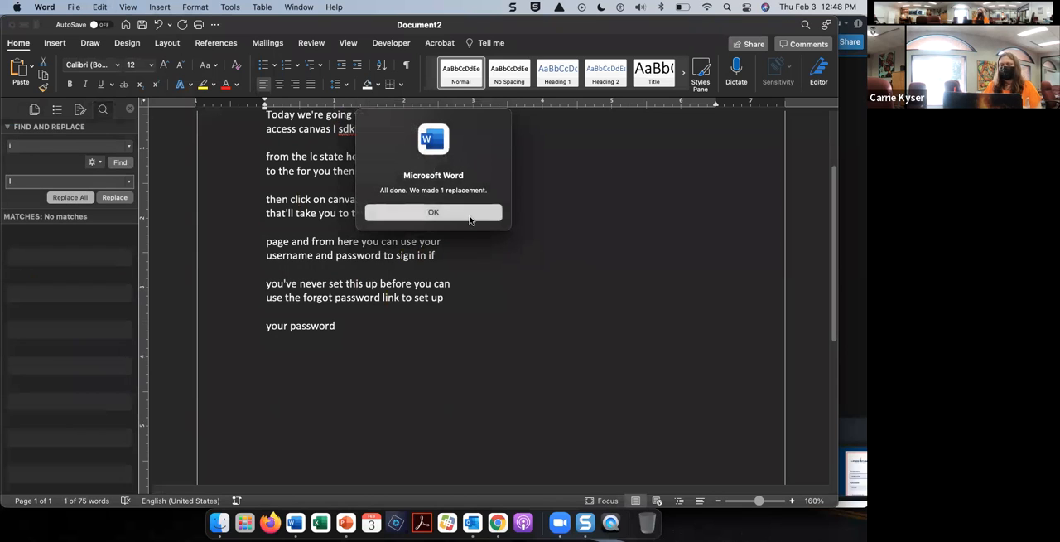
left_click(434, 212)
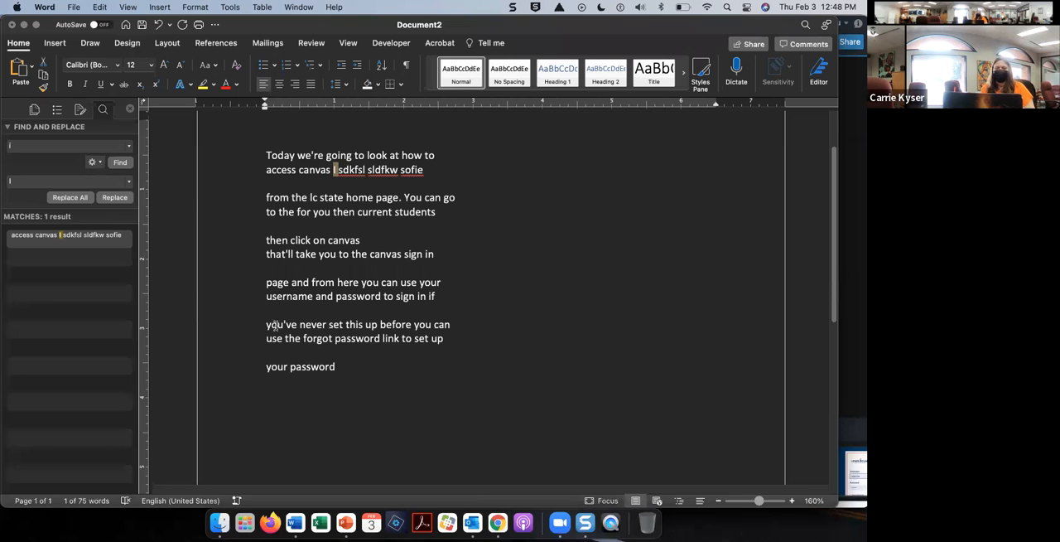
Step: Replace all occurrences of "canvas" with the capitalized "Canvas" throughout the transcript
left_click_drag(30, 143, 3, 144)
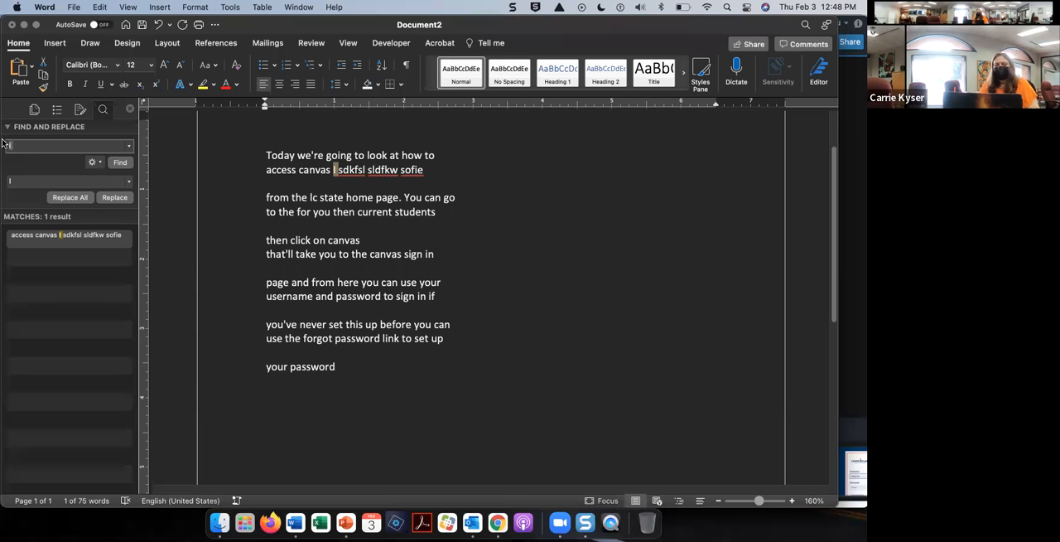
type("Can")
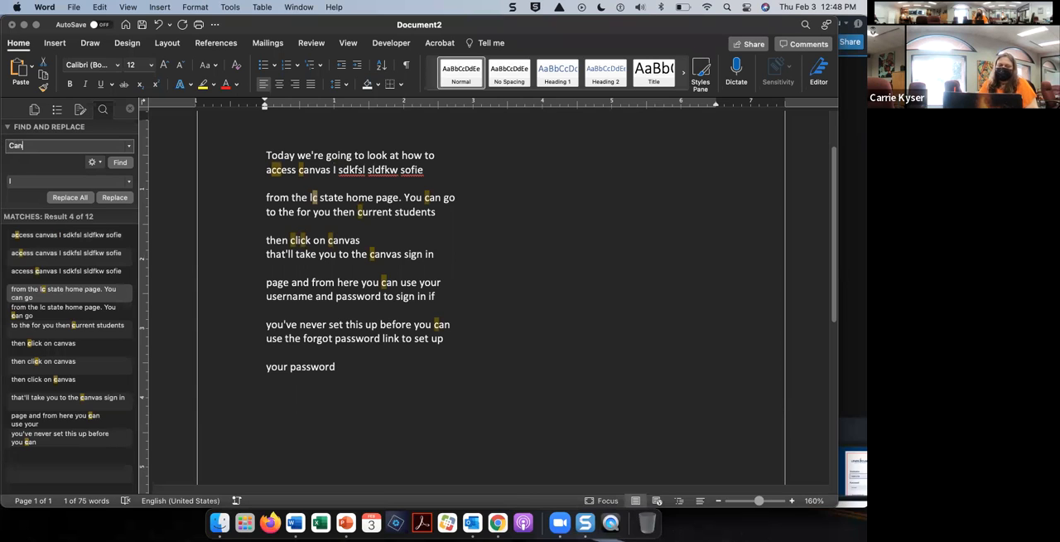
key("BackSpace")
key("BackSpace")
key("BackSpace")
type("can")
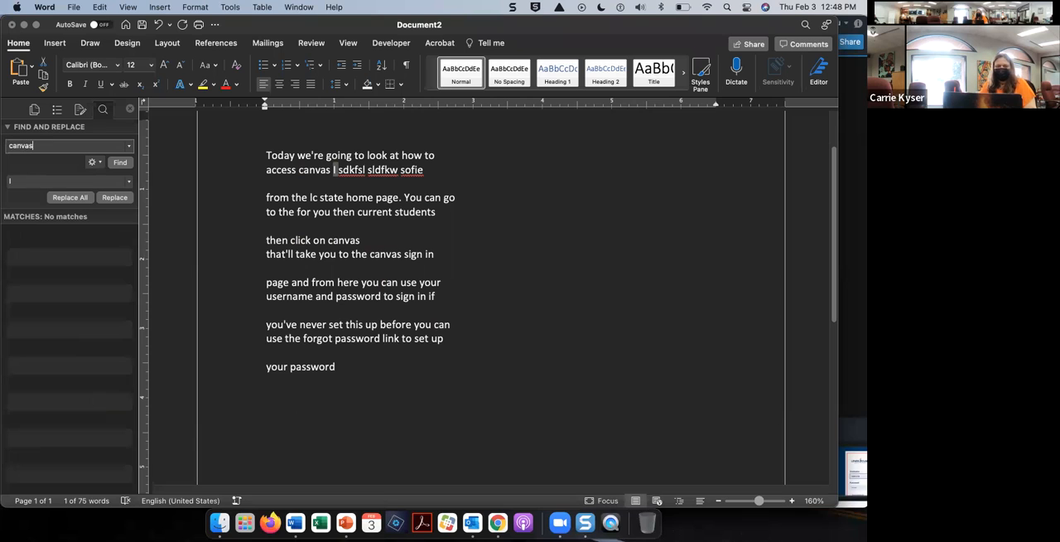
type("vas")
left_click(8, 182)
type("Ca")
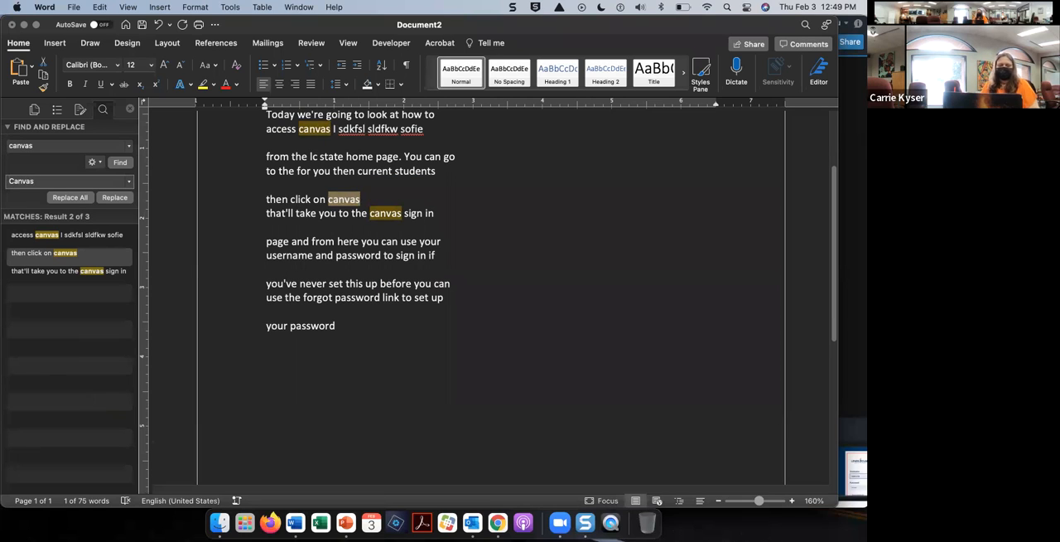
type("nvas")
left_click(69, 197)
left_click(471, 210)
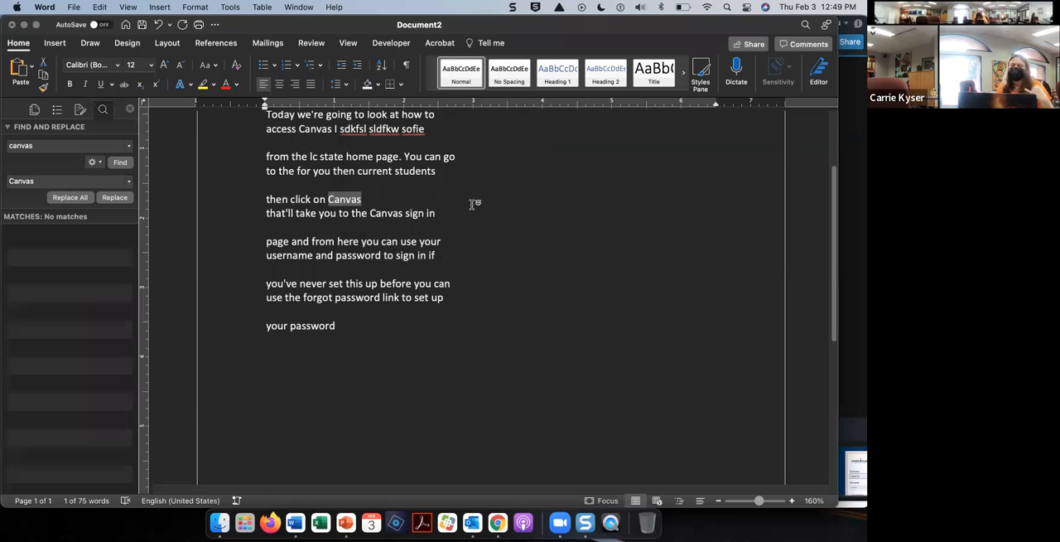
Step: Delete the "I sdkfsl sldfkw sofie" sample text following "access Canvas"
left_click(445, 241)
left_click_drag(430, 134, 338, 129)
key("BackSpace")
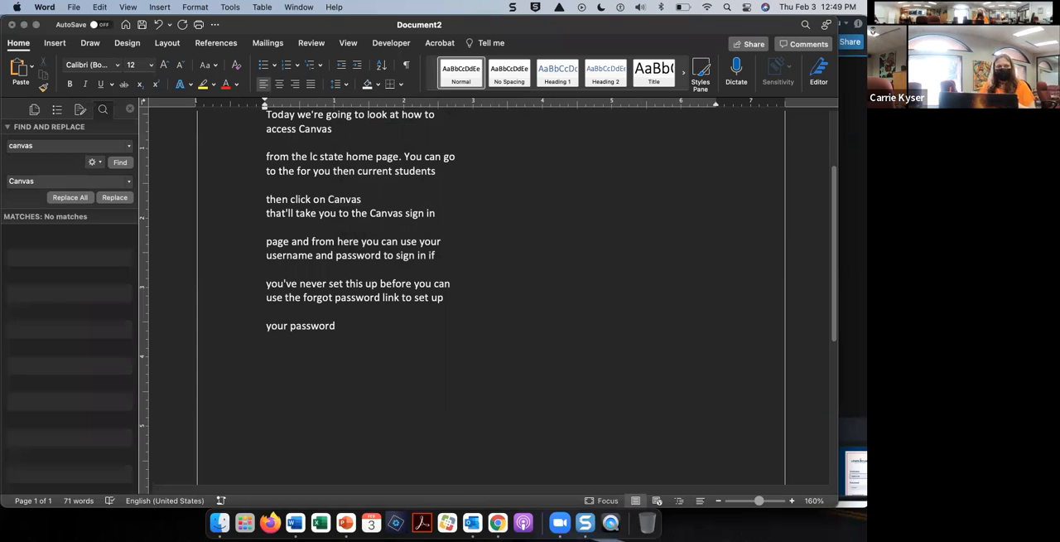
key("Up")
key("Up")
key("Up")
key("Down")
key("Down")
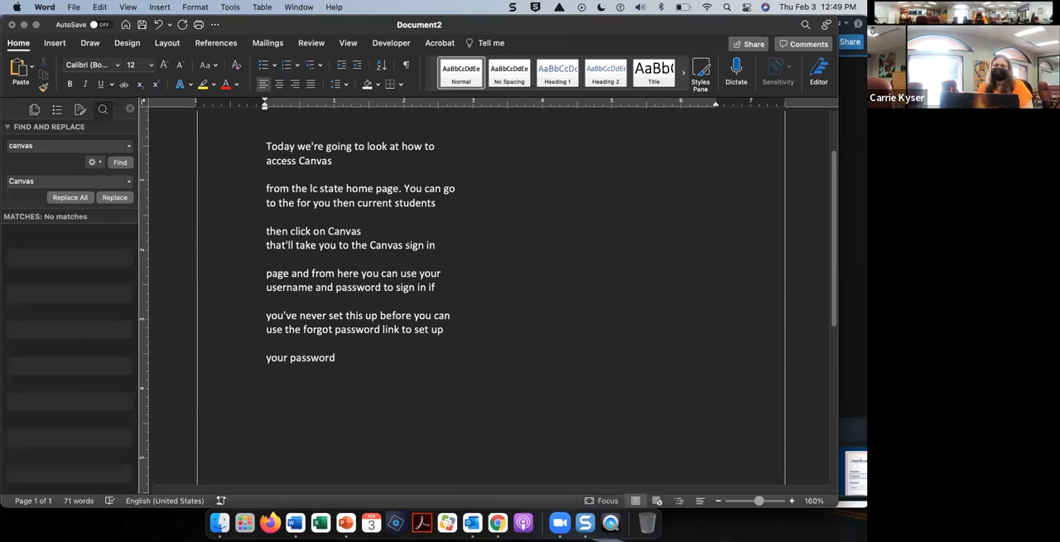
key("Down")
key("Down")
key("Down")
key("Down")
key("Down")
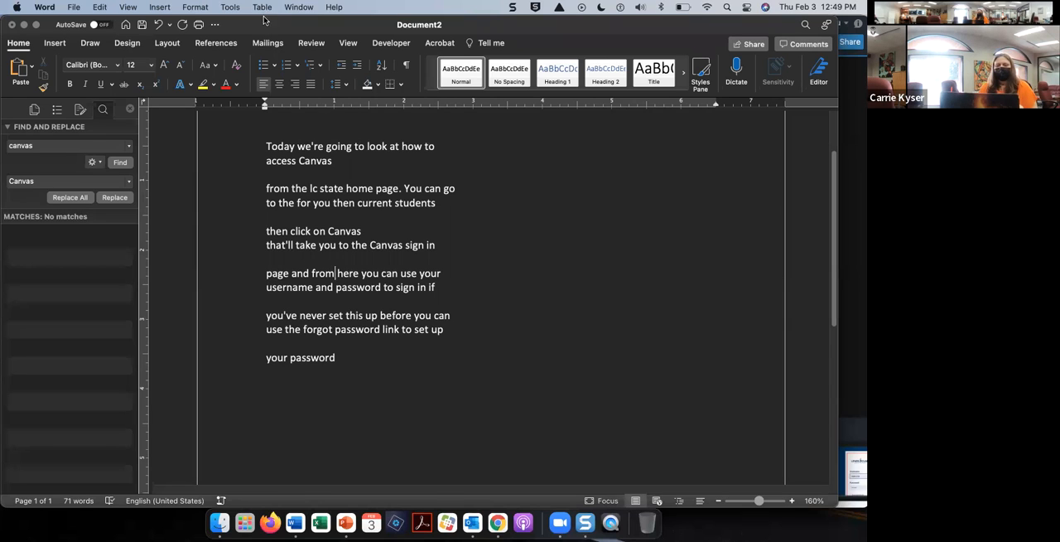
Step: Copy the whole corrected transcript, switch to Chrome, and publish it in place of the existing English caption text
left_click_drag(348, 362, 258, 155)
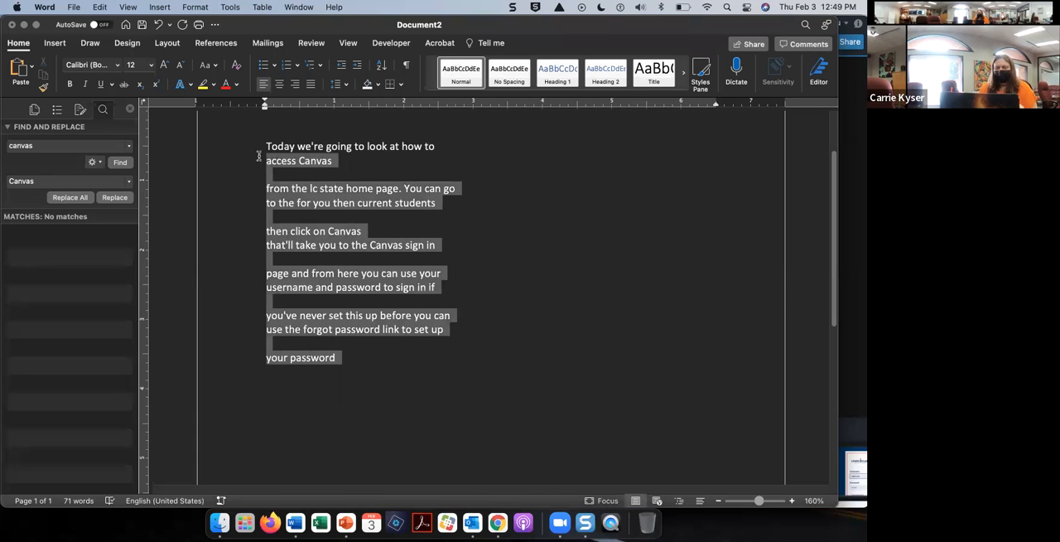
key("shift+Up")
key("super+c")
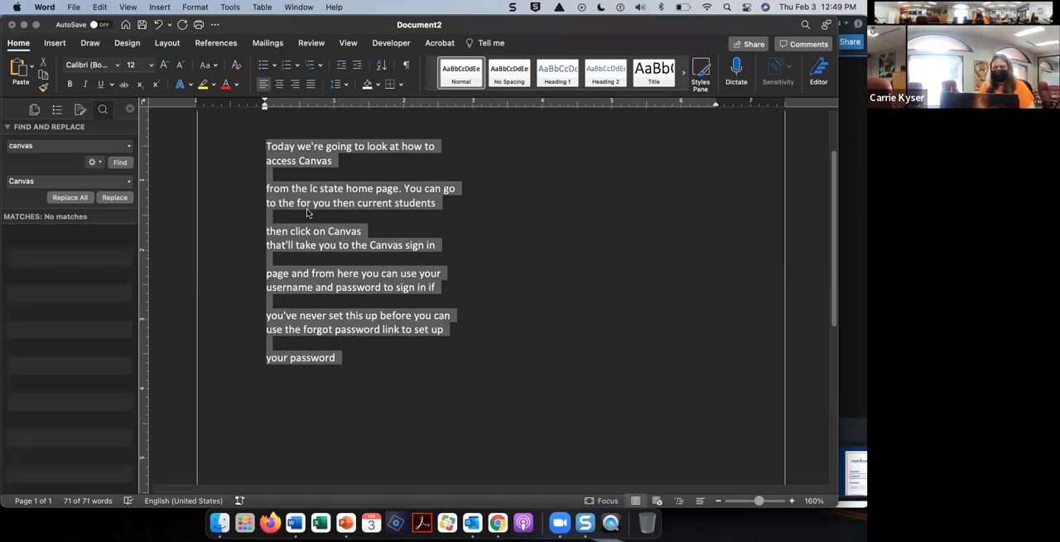
left_click(503, 528)
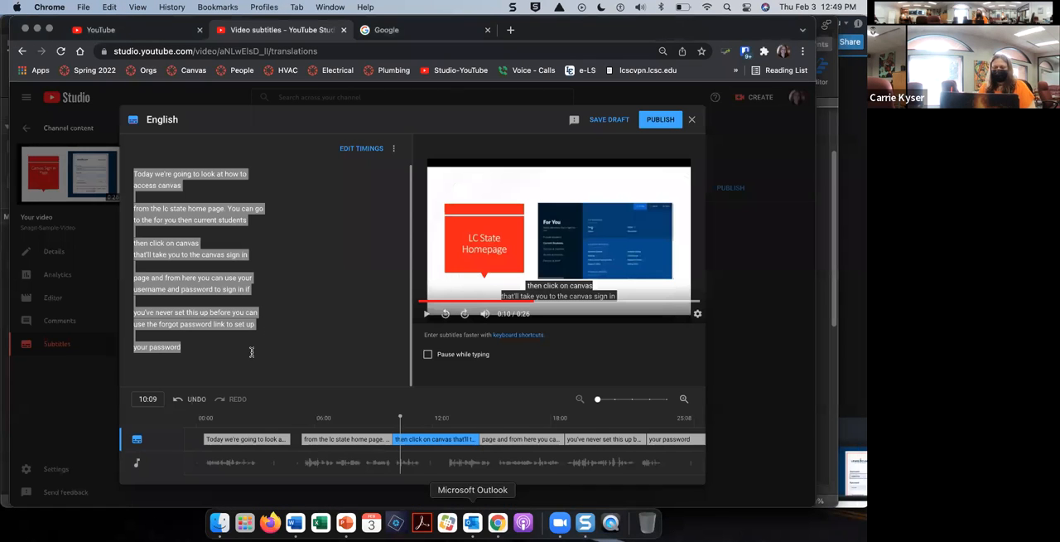
left_click(247, 354)
key("super+a")
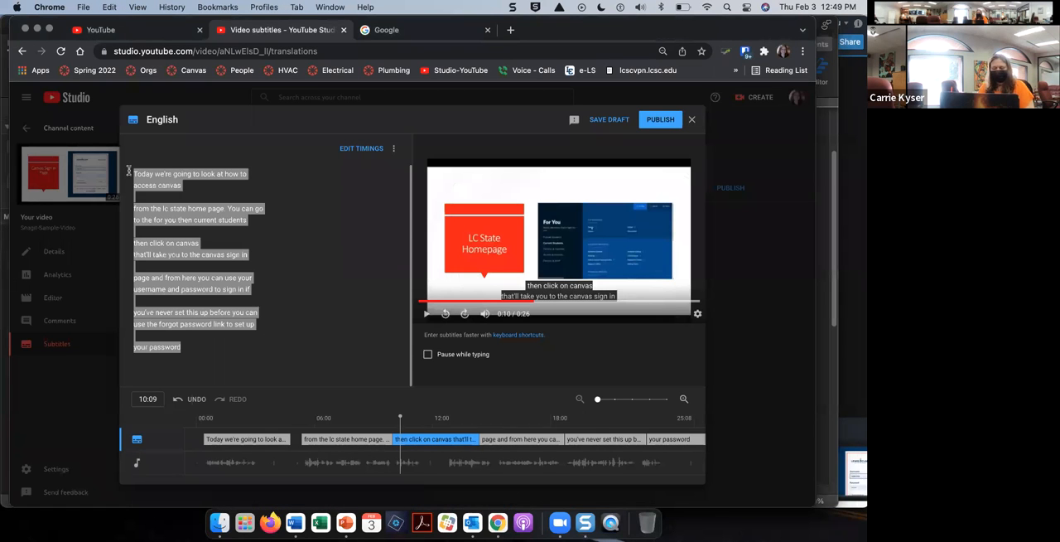
key("super+v")
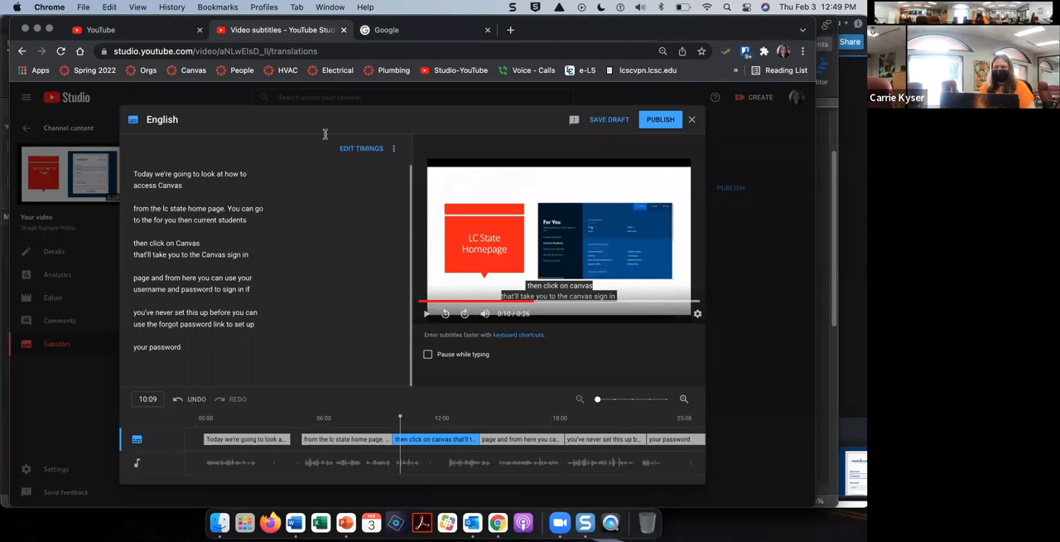
left_click(660, 120)
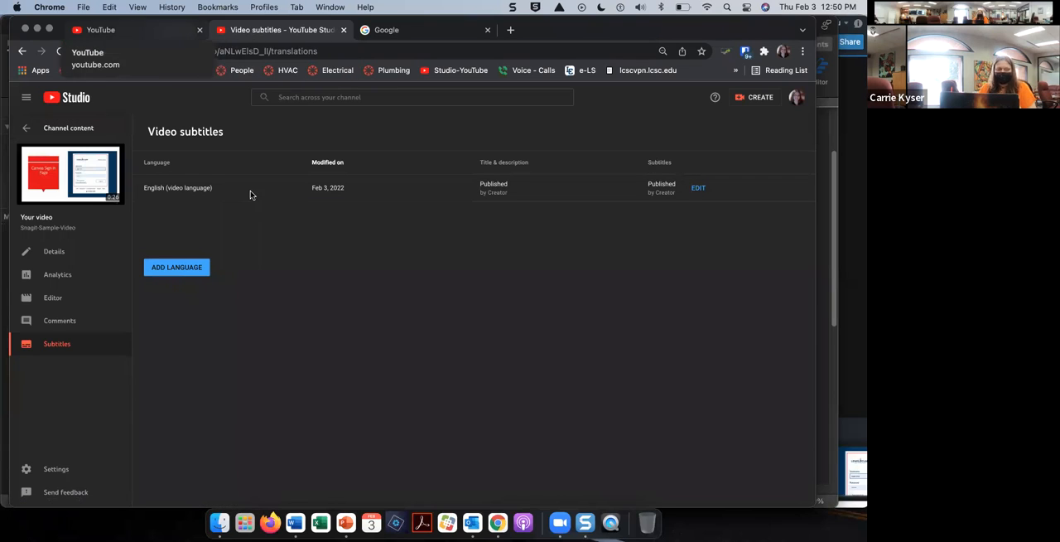
Step: Separate the YouTube tab into its own browser window and close that window
left_click_drag(176, 30, 235, 115)
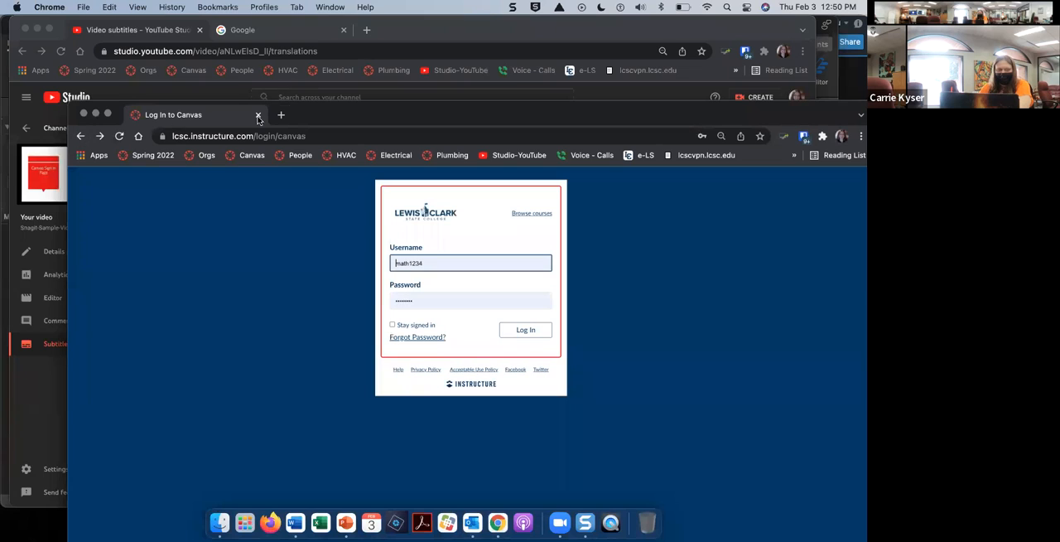
left_click(99, 136)
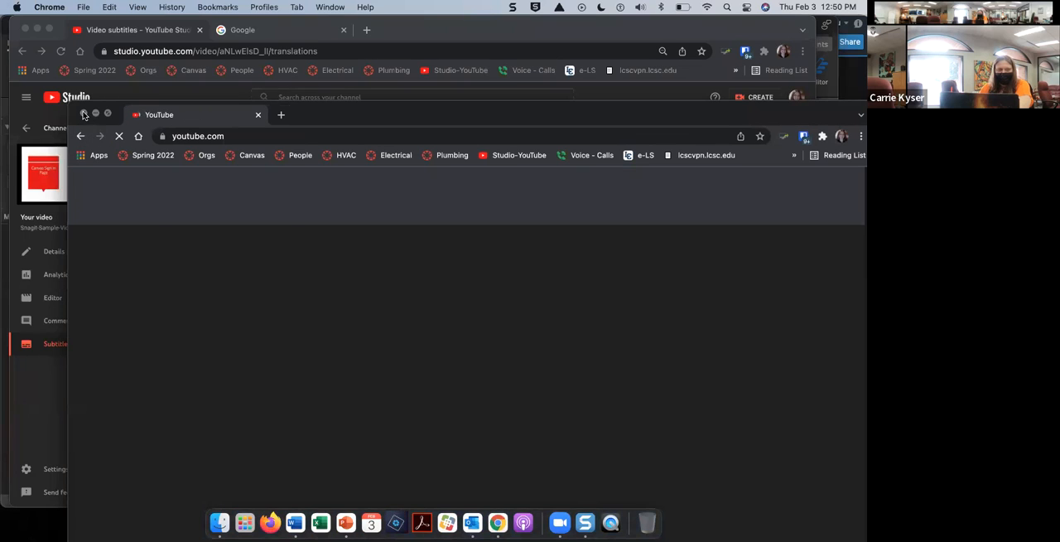
left_click(84, 114)
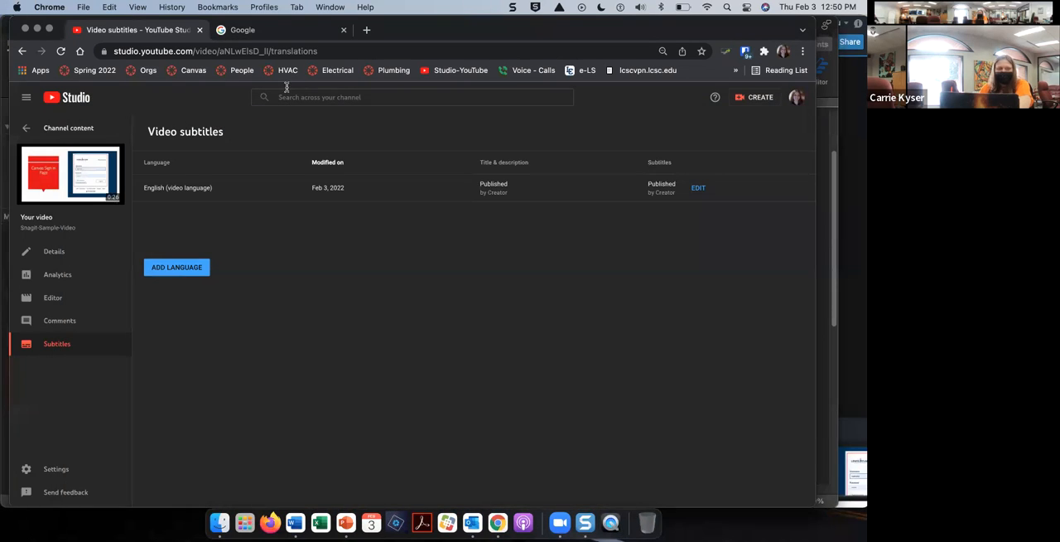
Step: Move the video subtitles tab into its own browser window and go to the channel dashboard
left_click_drag(170, 31, 180, 140)
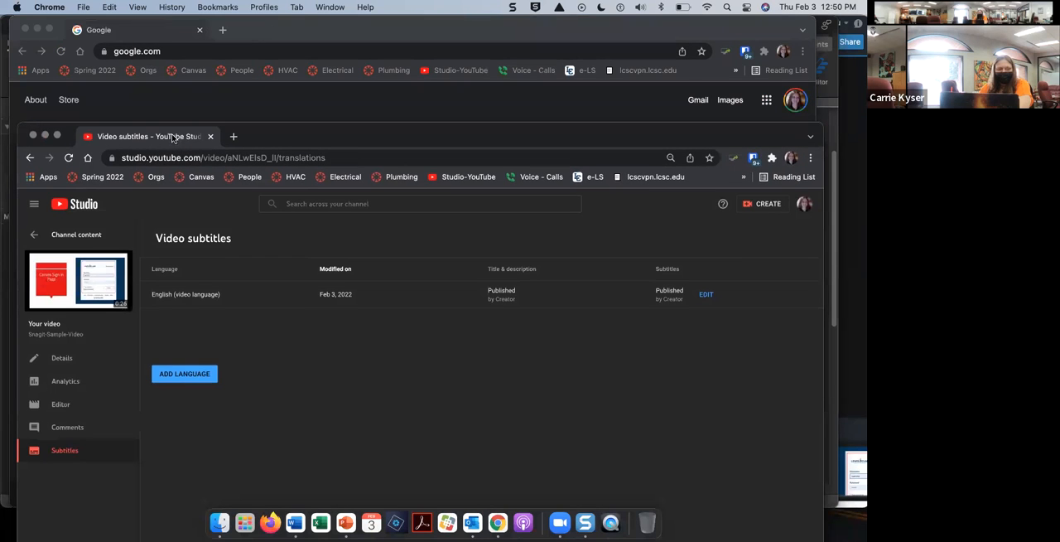
left_click(83, 207)
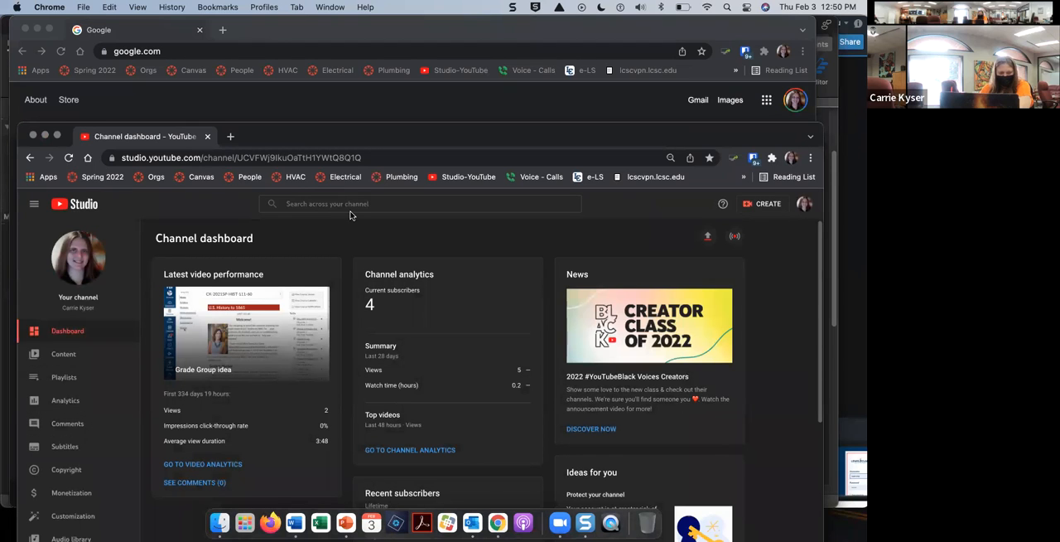
left_click_drag(443, 144, 443, 46)
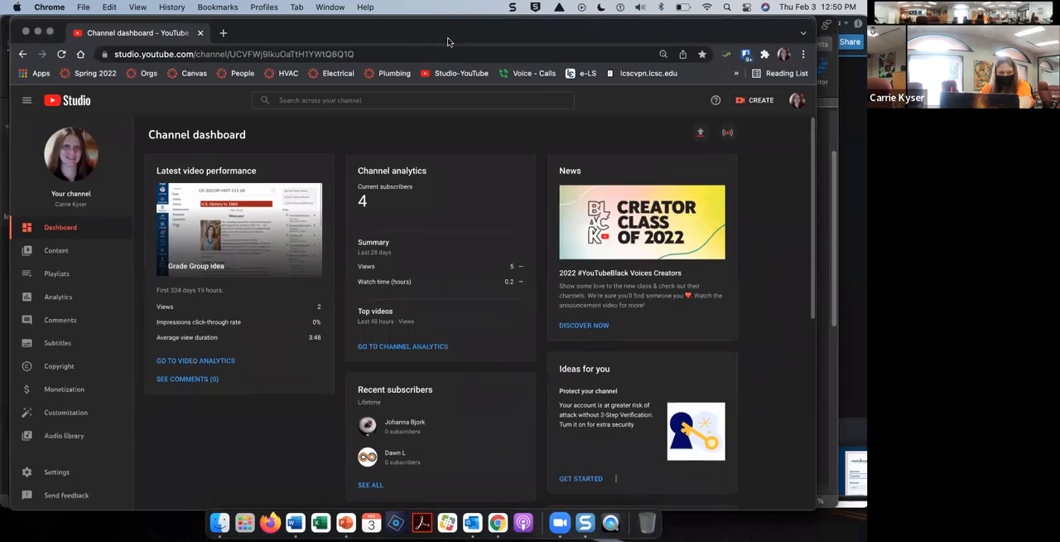
Step: Show the channel-wide list of video subtitles in YouTube Studio
left_click(26, 102)
left_click(26, 101)
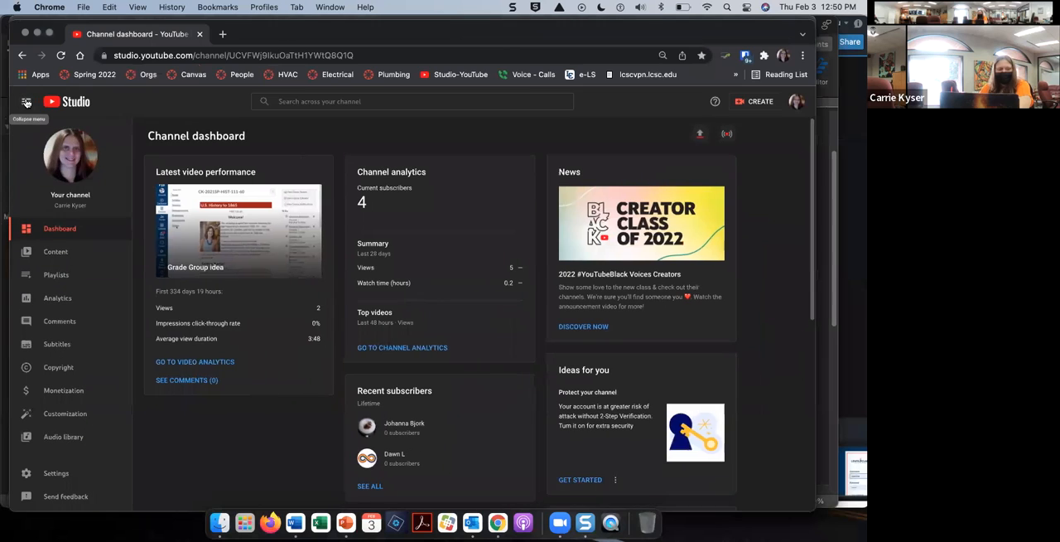
left_click(53, 345)
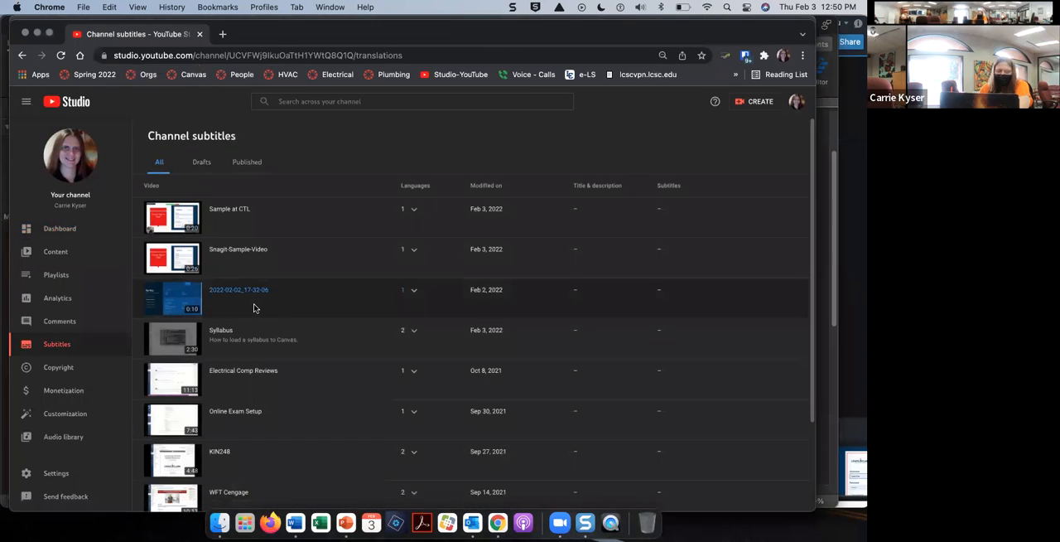
Step: Open the Syllabus video's subtitles and look through the captions in its English draft
left_click(223, 335)
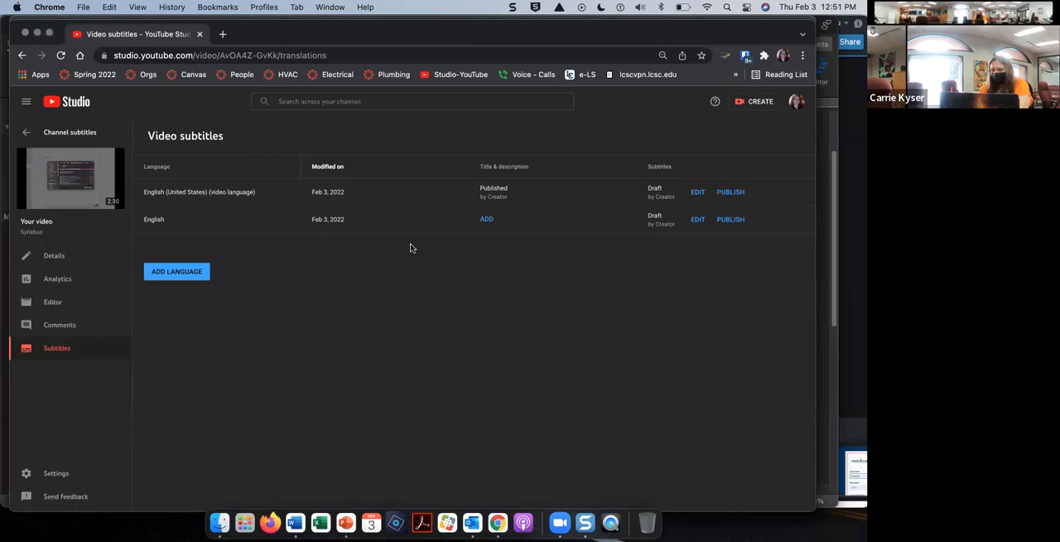
left_click(487, 220)
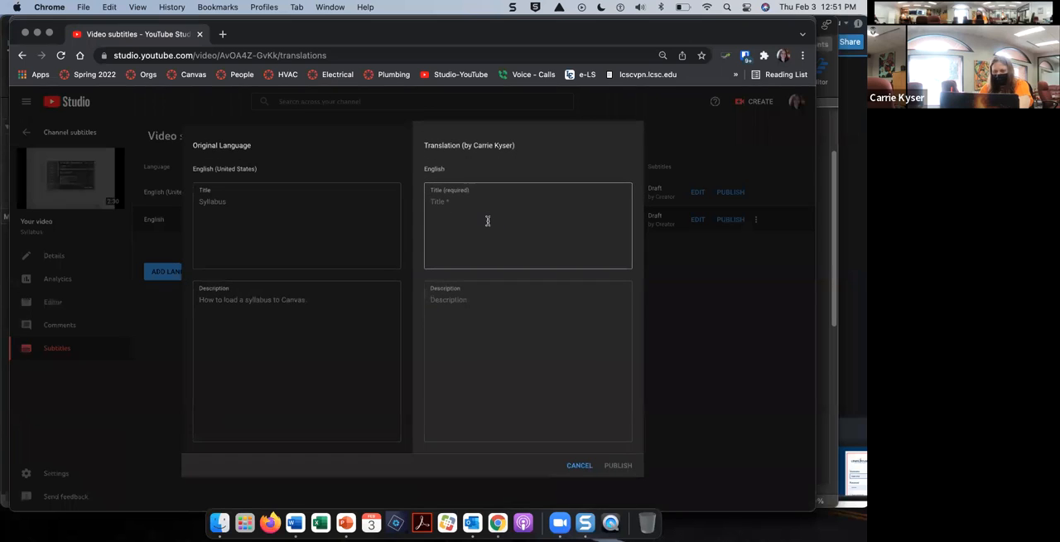
left_click(580, 466)
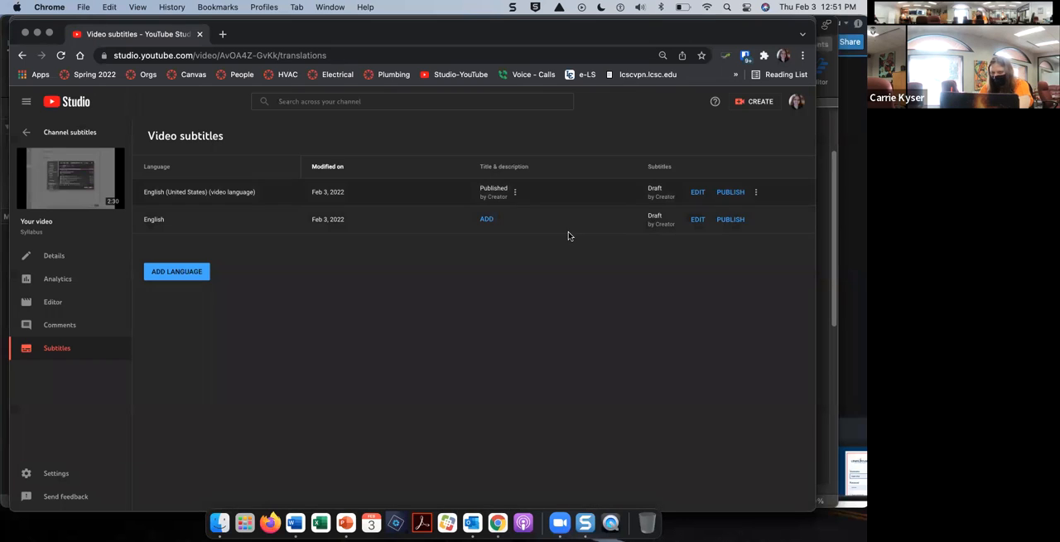
left_click(699, 219)
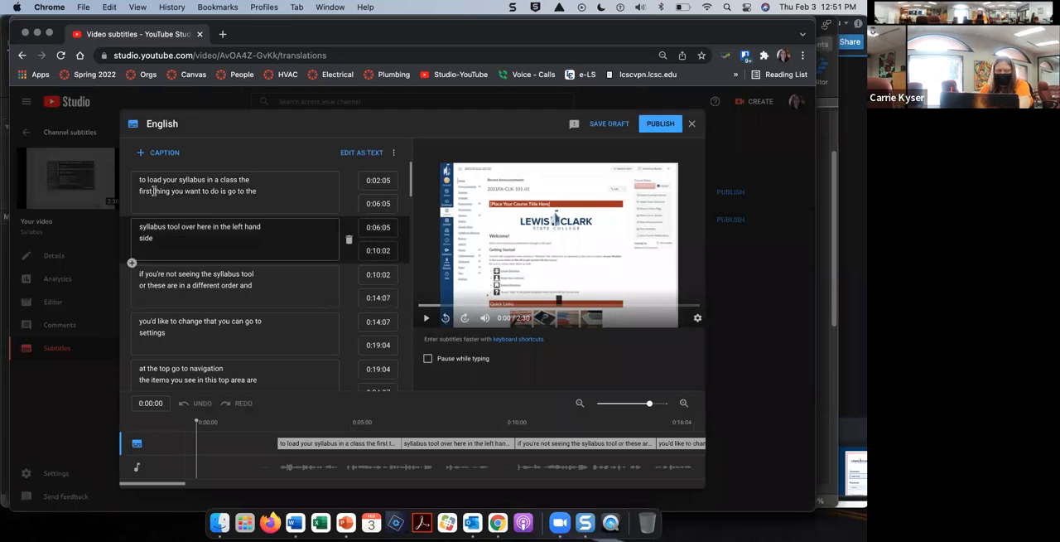
scroll(152, 198, "down", 10)
scroll(151, 239, "down", 5)
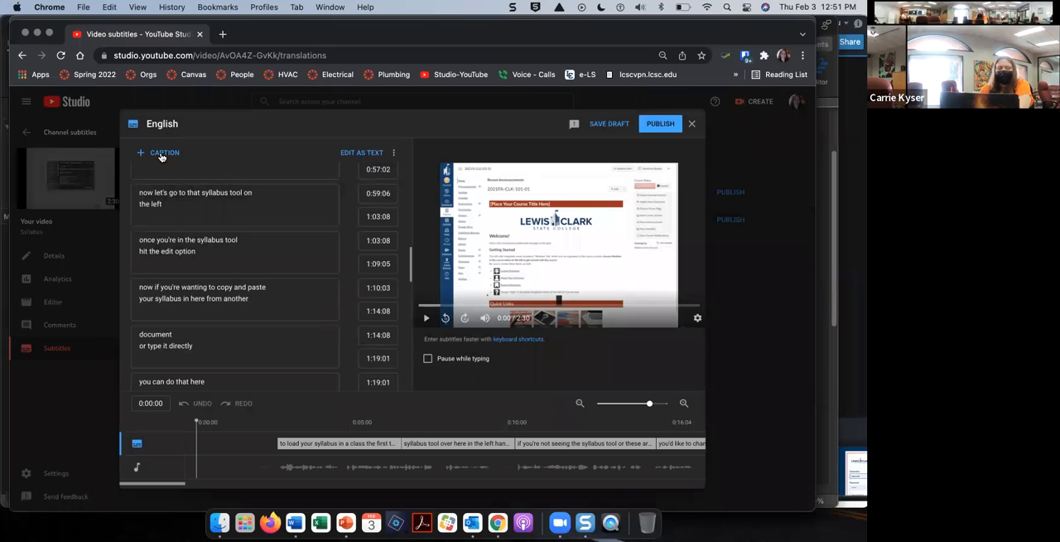
Step: Add a blank caption at the start and try typing "Syll" into the plain-text captions while the video plays
left_click(163, 154)
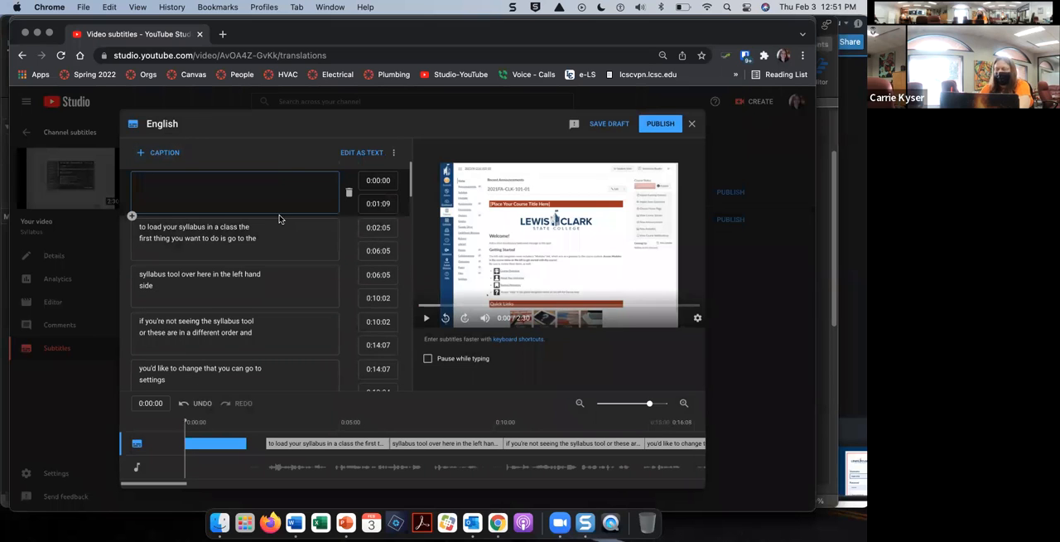
left_click(364, 154)
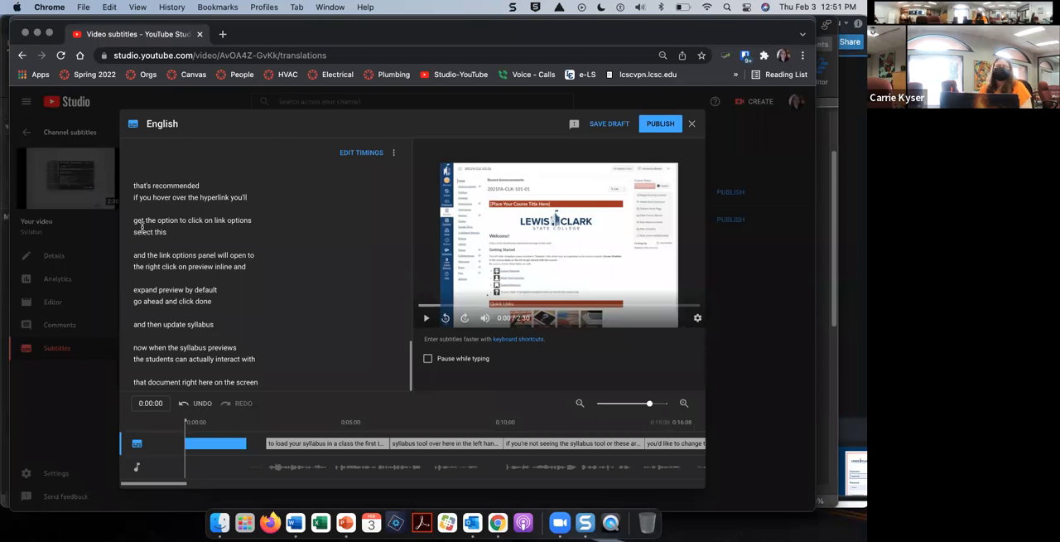
left_click(427, 318)
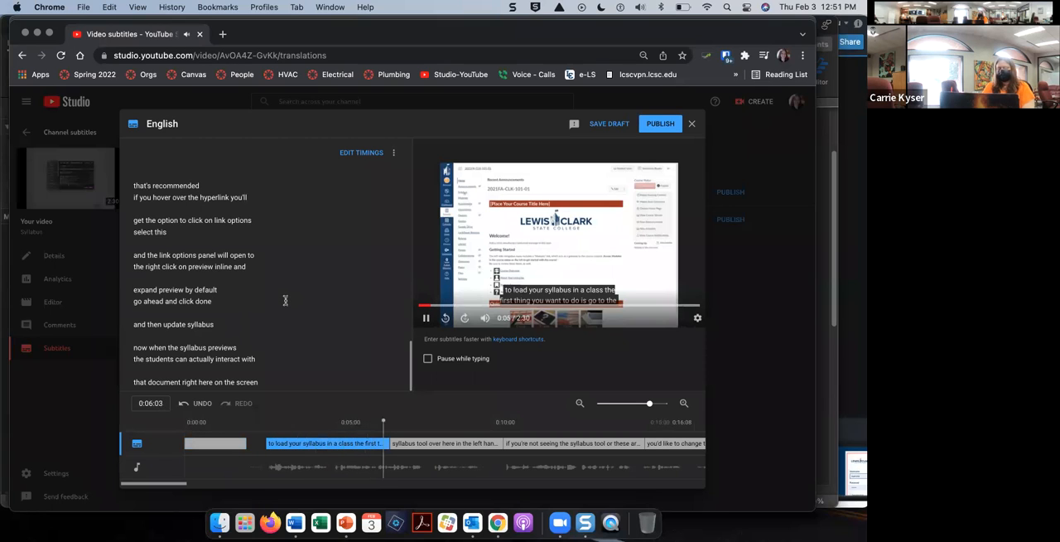
type("Syll")
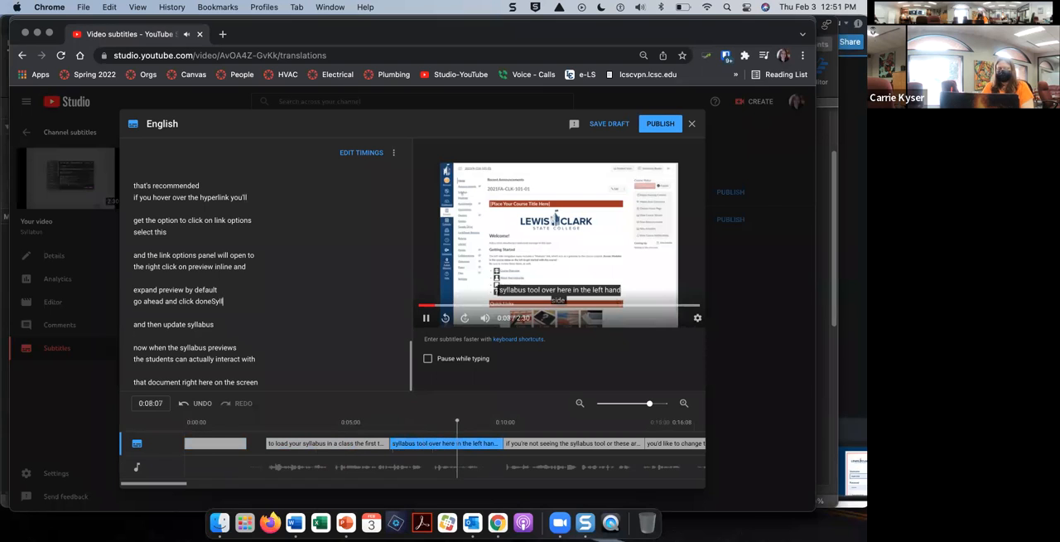
Step: Turn on Pause while typing, test it with filler text in the English captions, and discard the changes
left_click(428, 358)
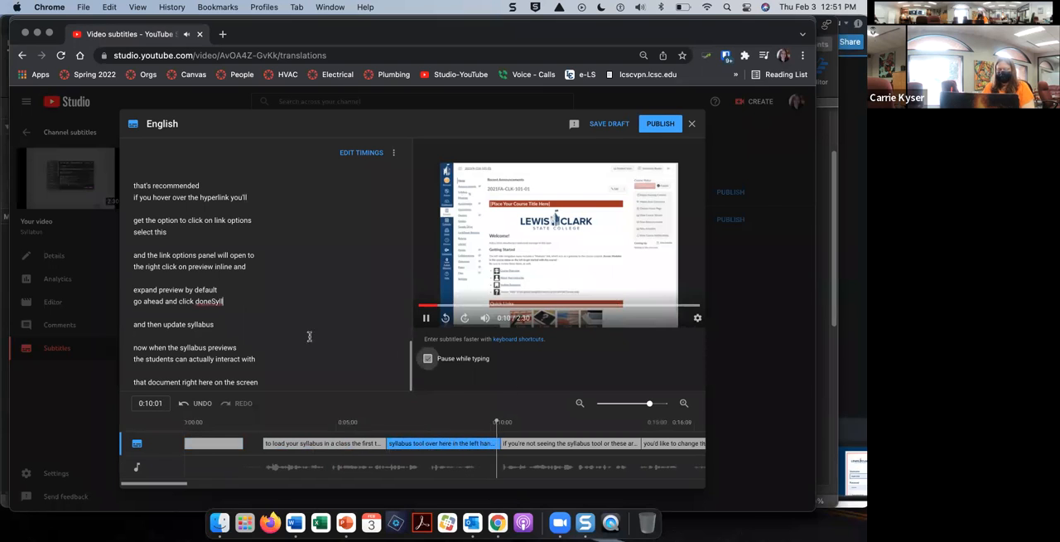
type("y")
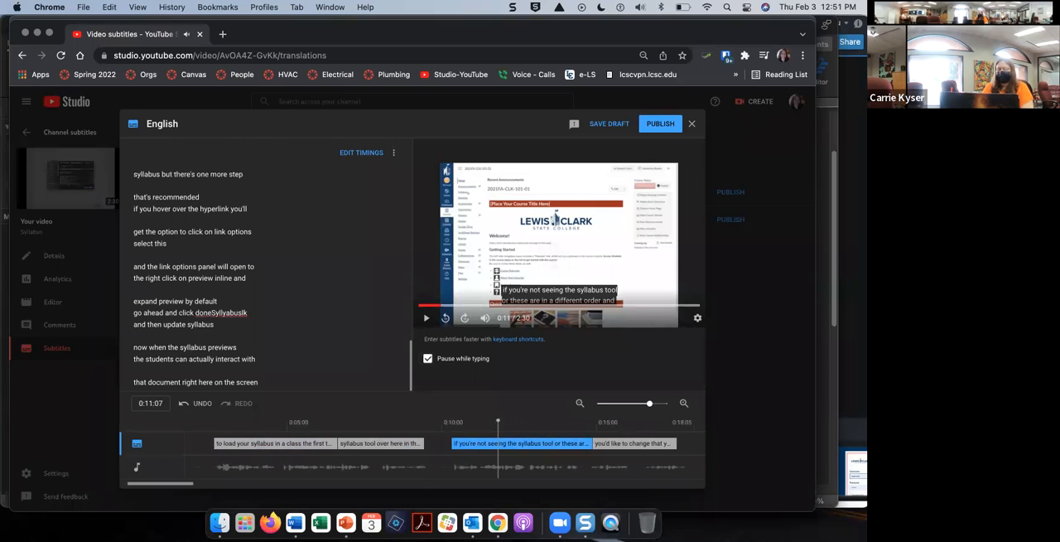
type("abuslk sdkfjslk")
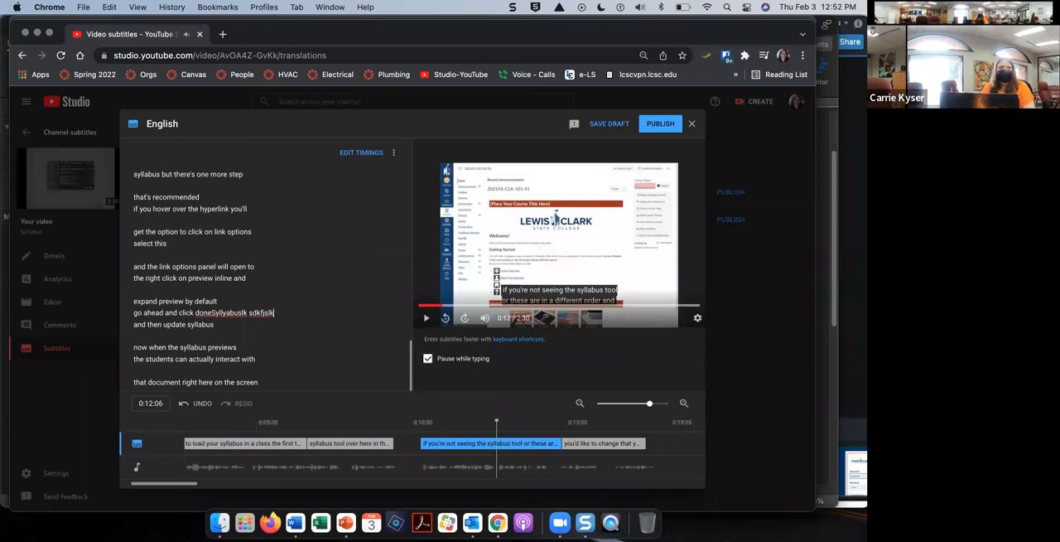
left_click(693, 126)
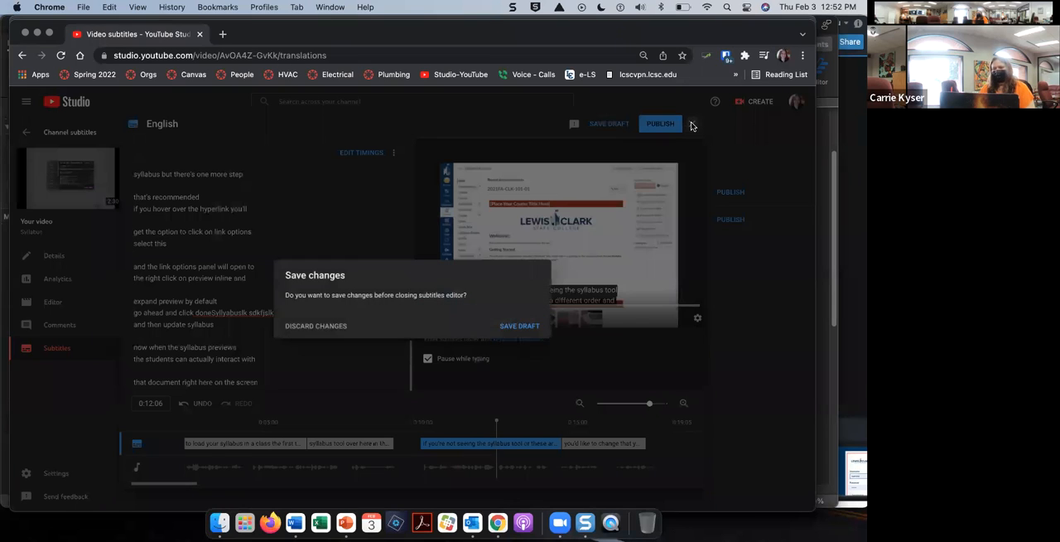
left_click(331, 327)
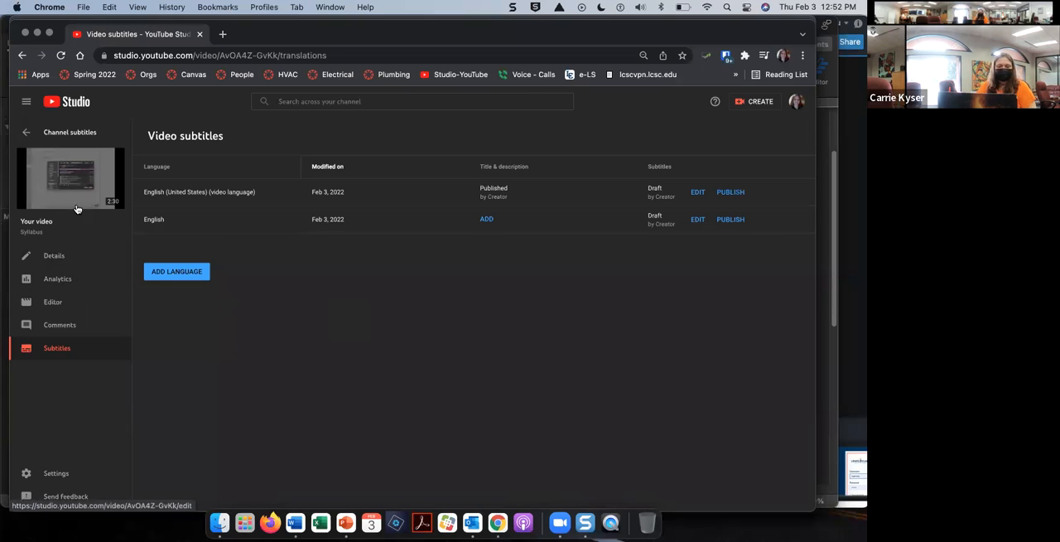
Step: View the Syllabus video on YouTube, pause it, and copy its share link
mouse_move(76, 198)
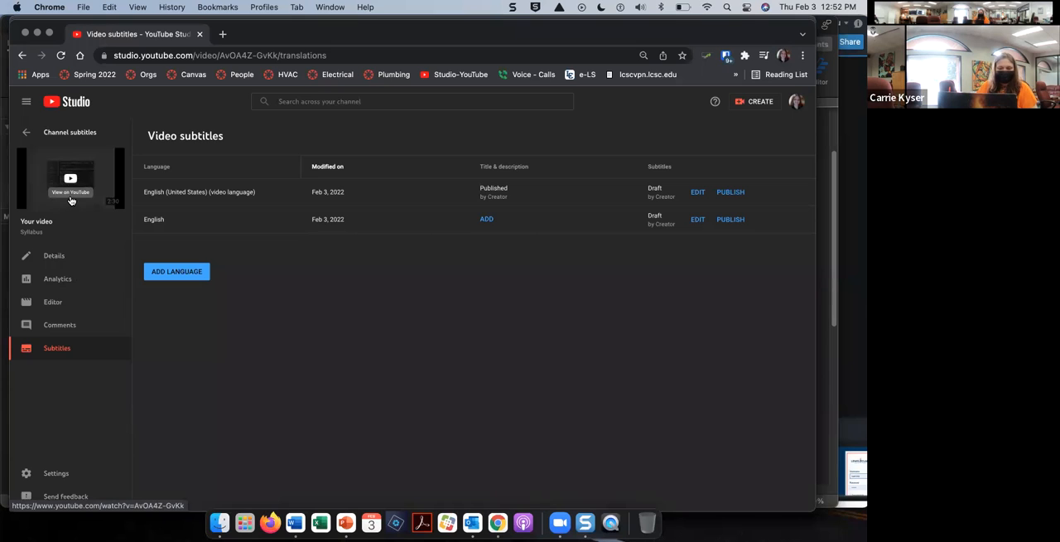
left_click(70, 202)
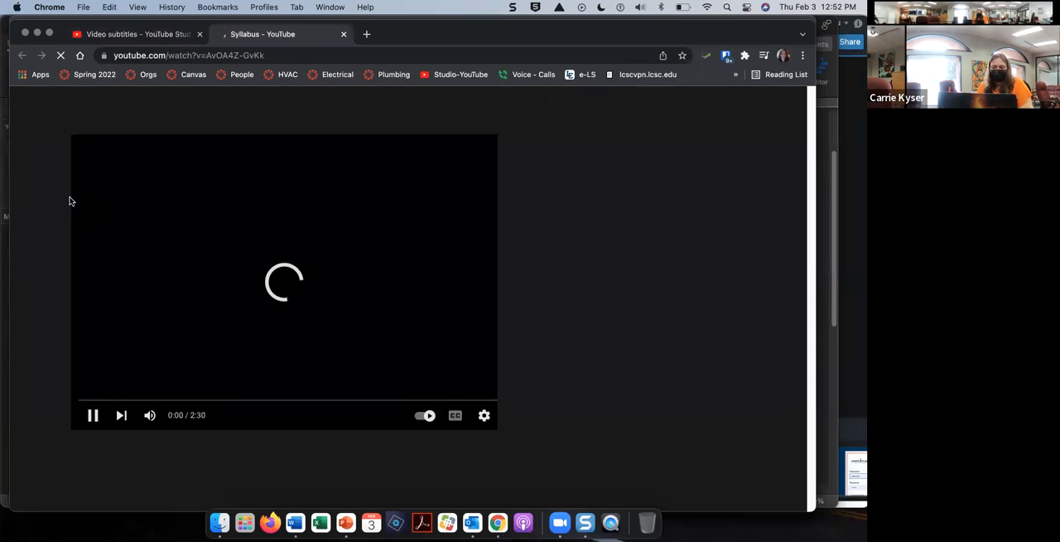
left_click(88, 416)
scroll(248, 339, "down", 2)
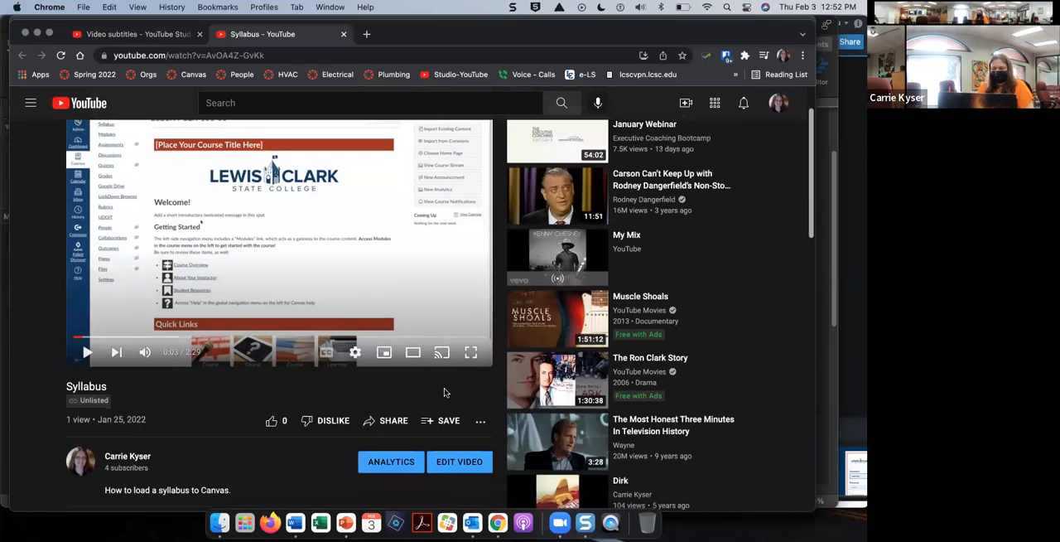
left_click(394, 420)
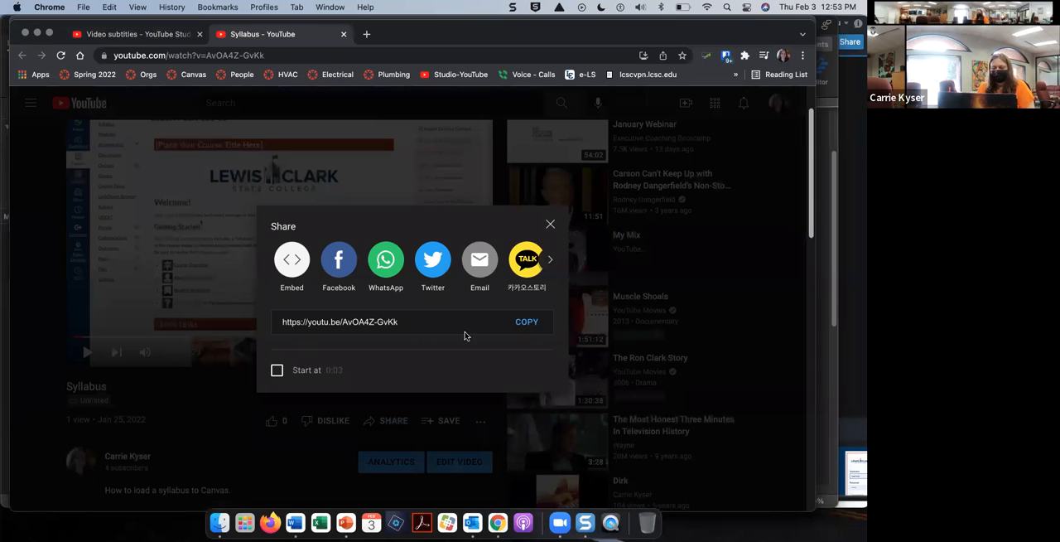
left_click(535, 323)
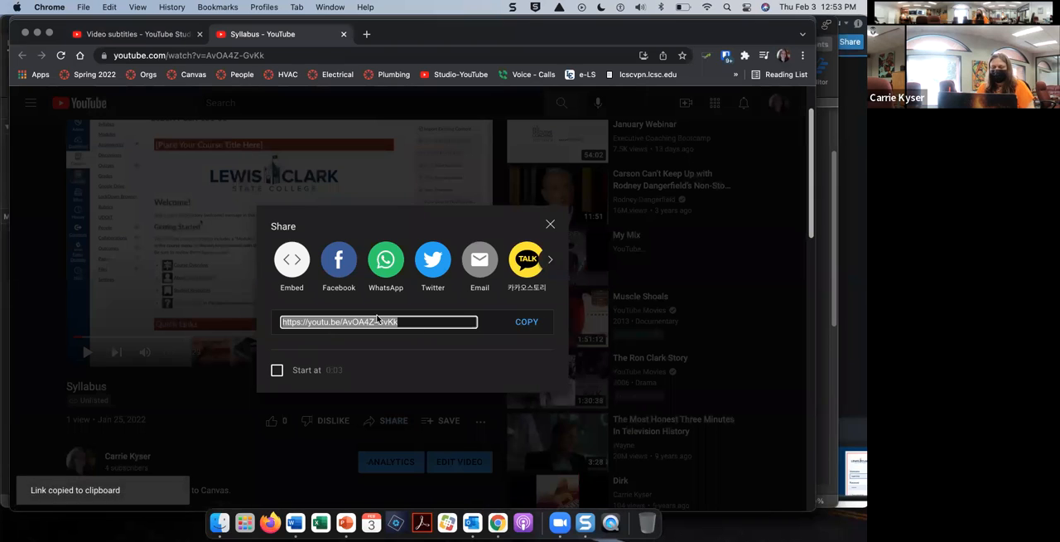
Step: Open Canvas in a new browser tab and log in with the username and password saved in the password manager
left_click(366, 34)
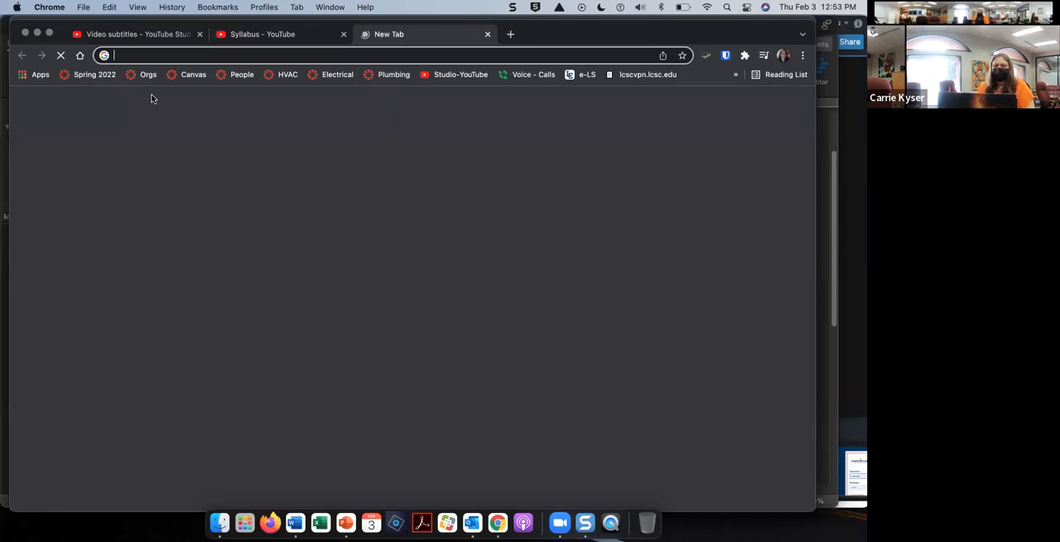
left_click(187, 74)
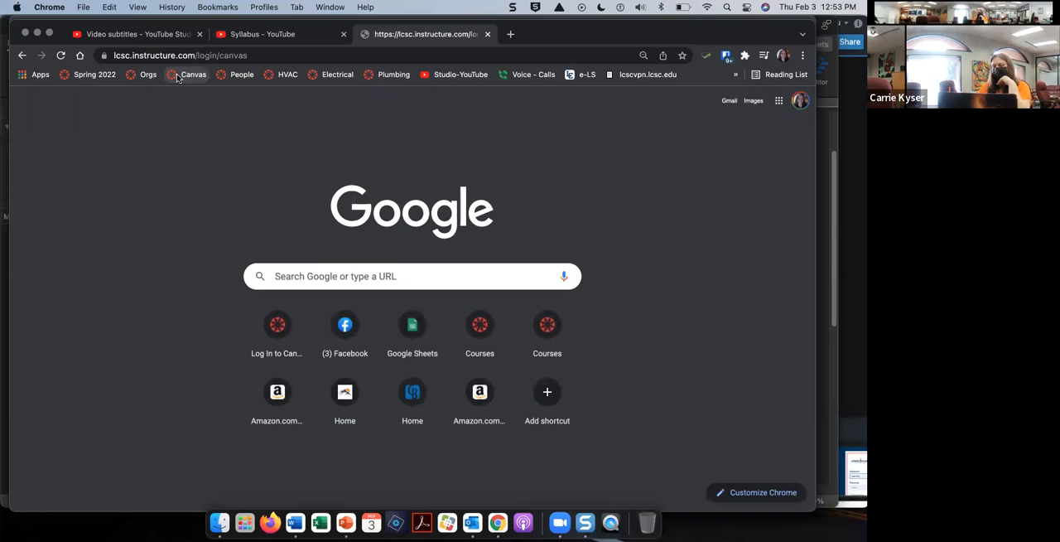
left_click(726, 58)
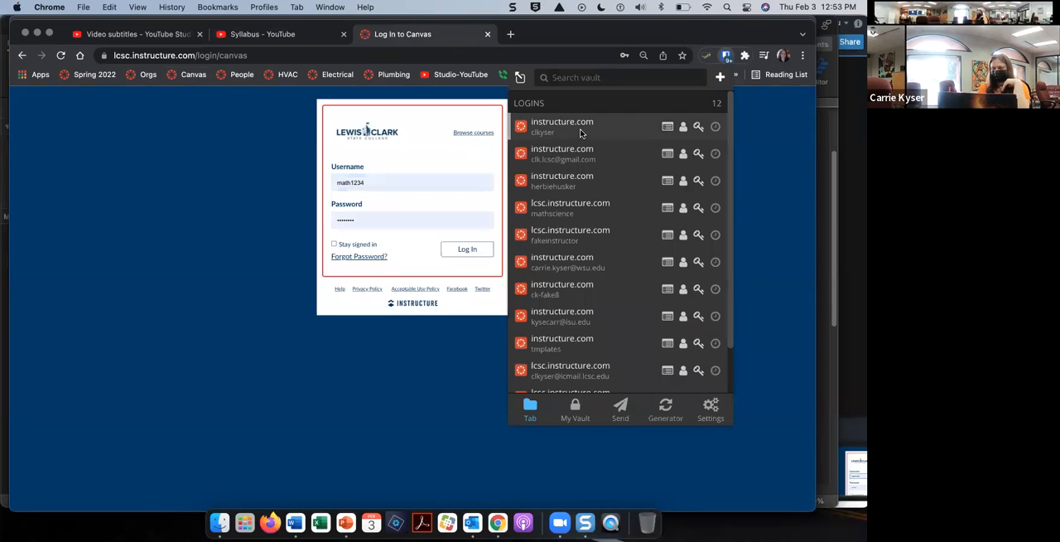
left_click(510, 249)
left_click(468, 250)
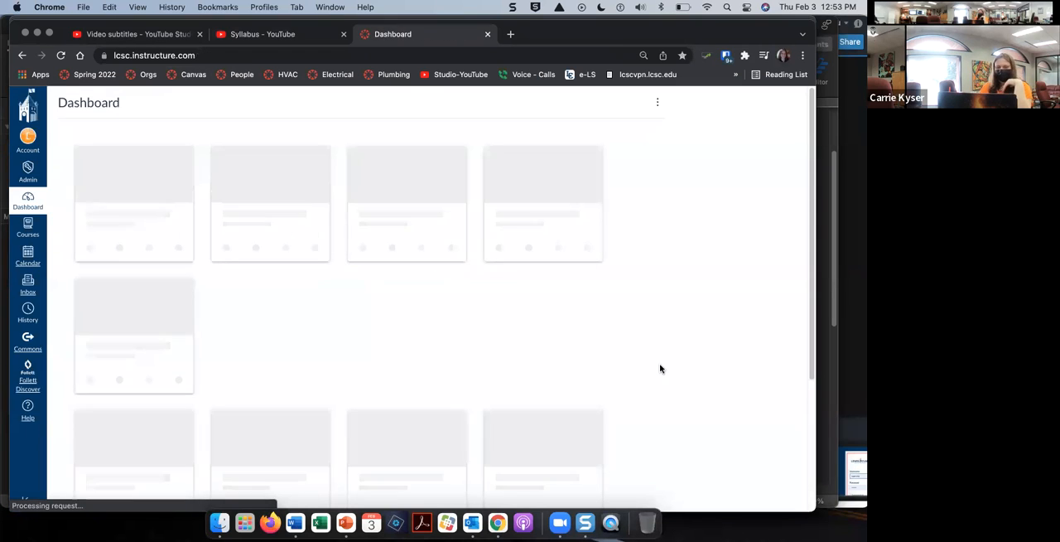
Step: Open the page Module 1: Sample Content Page from the modules of the ALC sandbox course
scroll(661, 369, "down", 1)
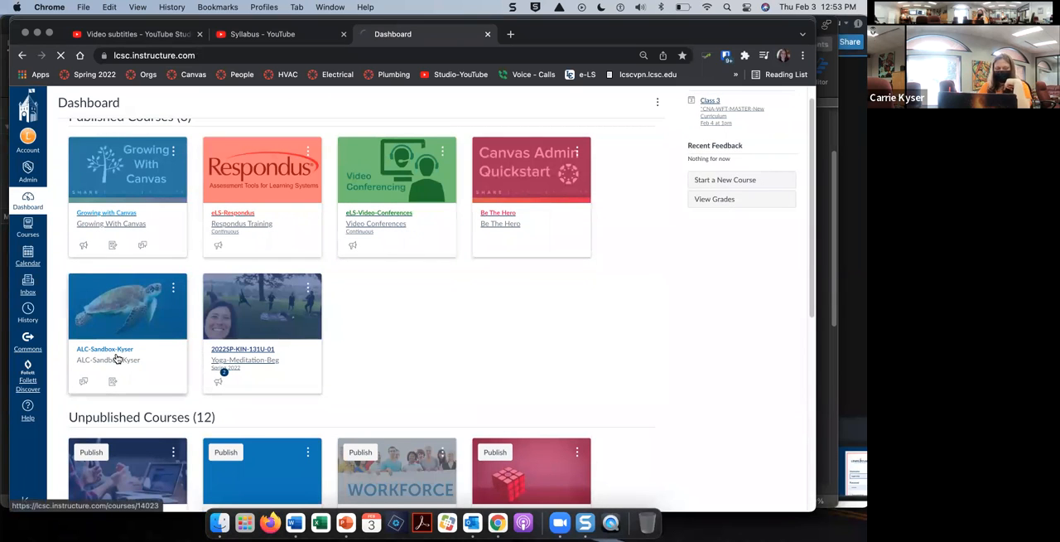
left_click(117, 359)
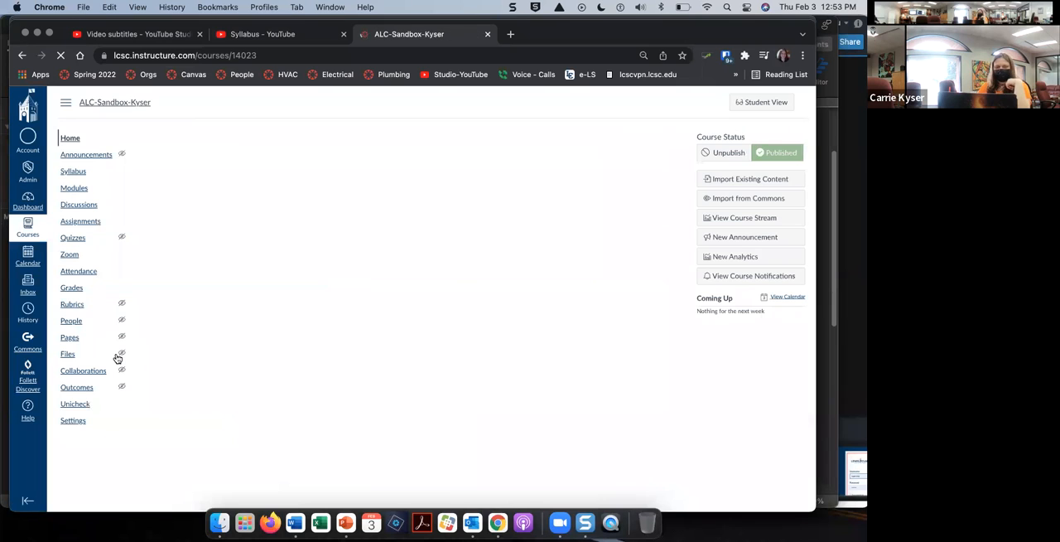
left_click(81, 189)
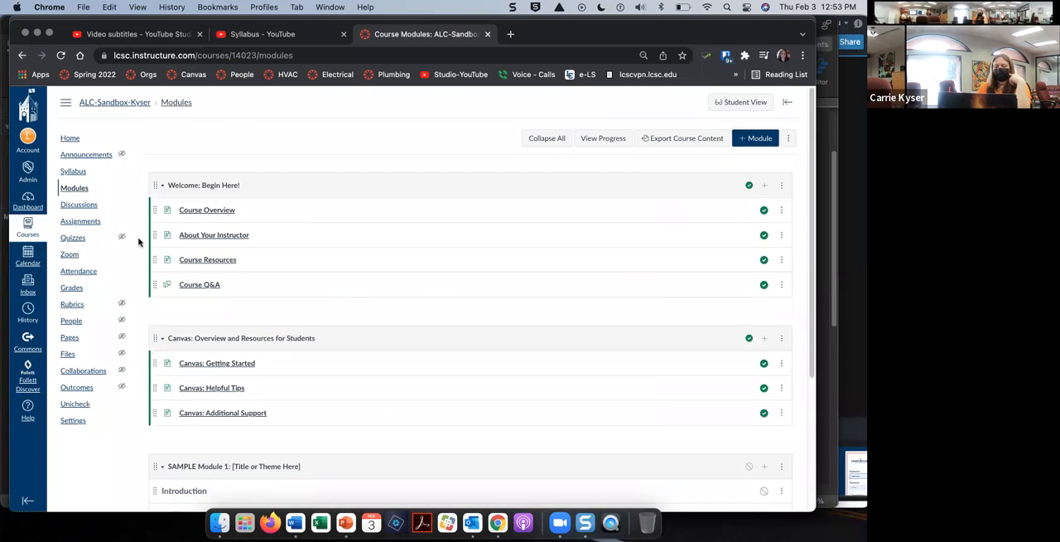
scroll(138, 242, "down", 3)
scroll(138, 242, "down", 2)
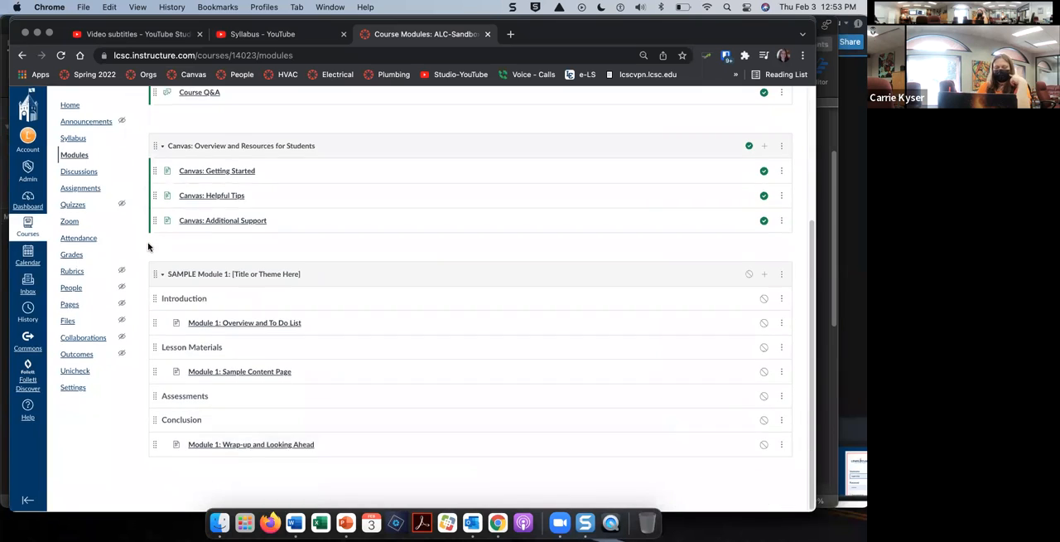
left_click(239, 377)
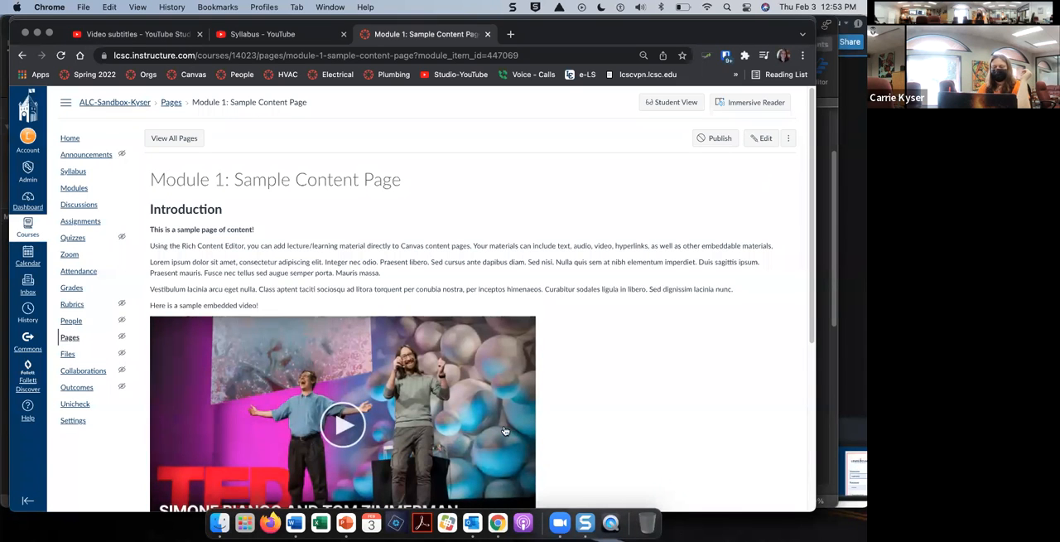
Step: Edit the page to add the copied YouTube link and blank lines directly below the Introduction heading, and save it
left_click(764, 139)
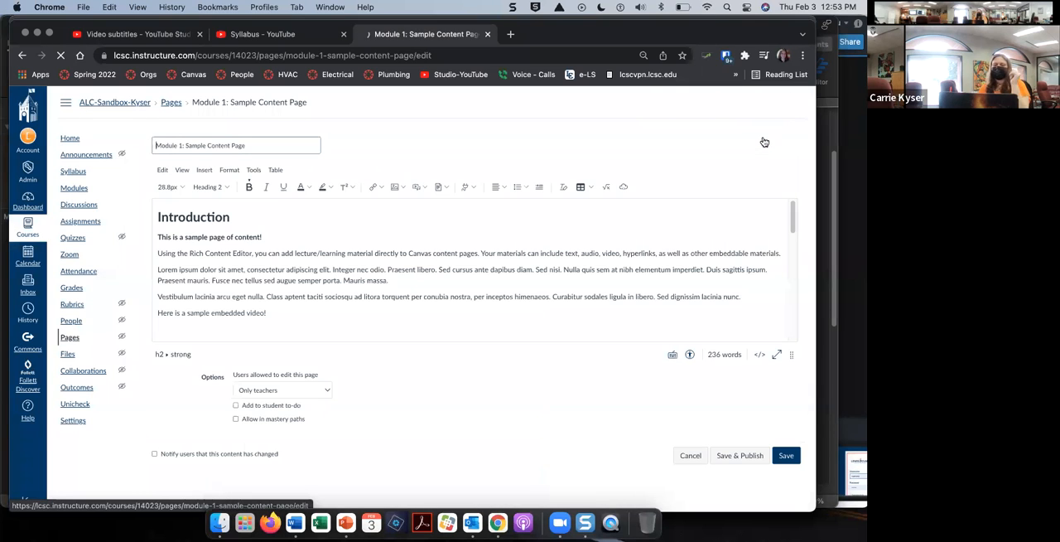
left_click(279, 237)
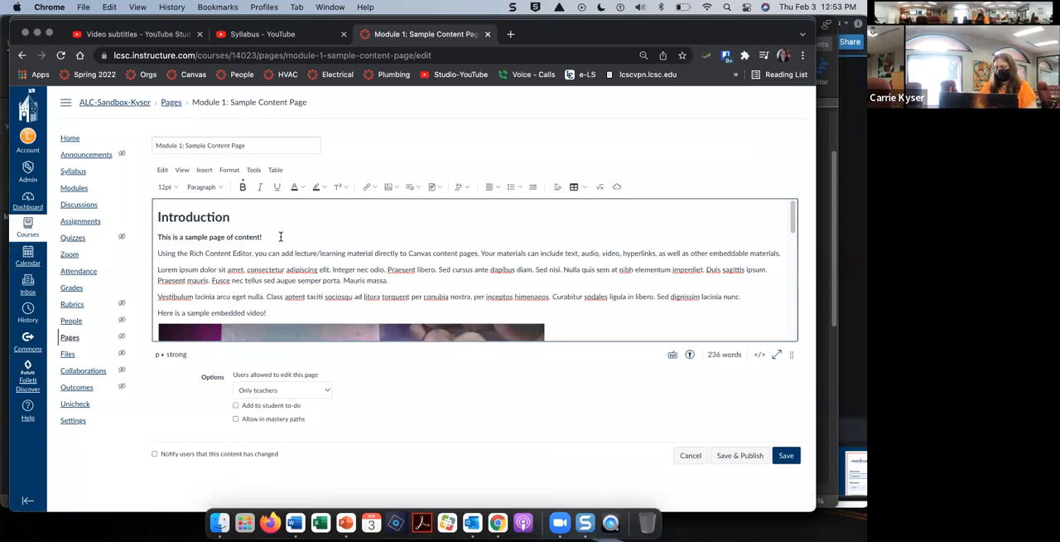
key("Return")
key("Return")
key("Return")
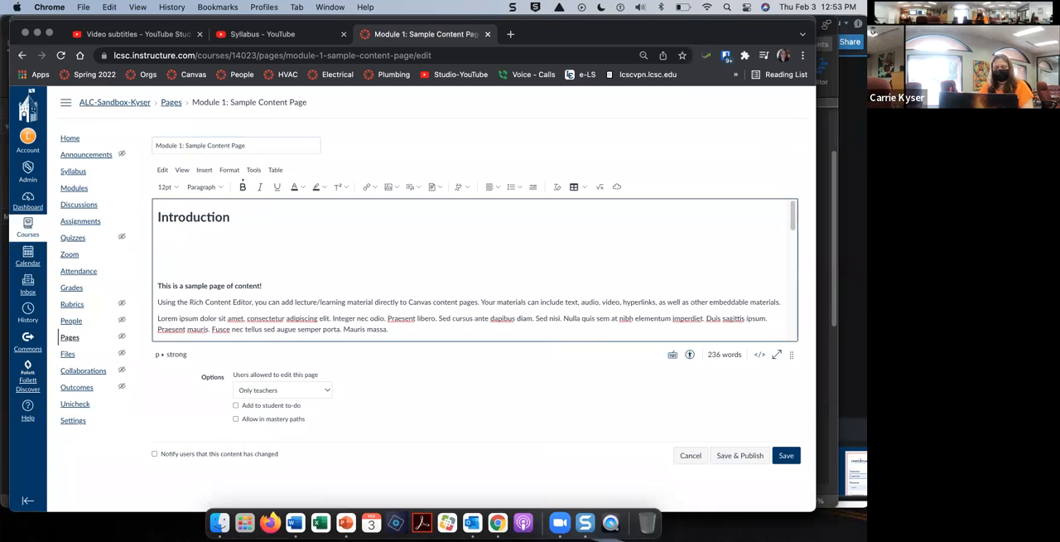
key("super+v")
key("Return")
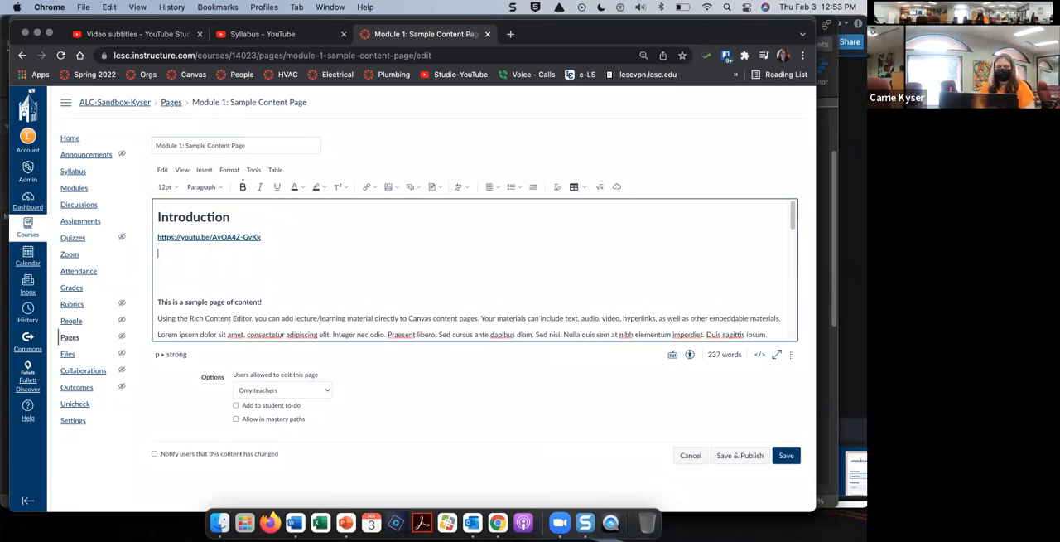
left_click(786, 457)
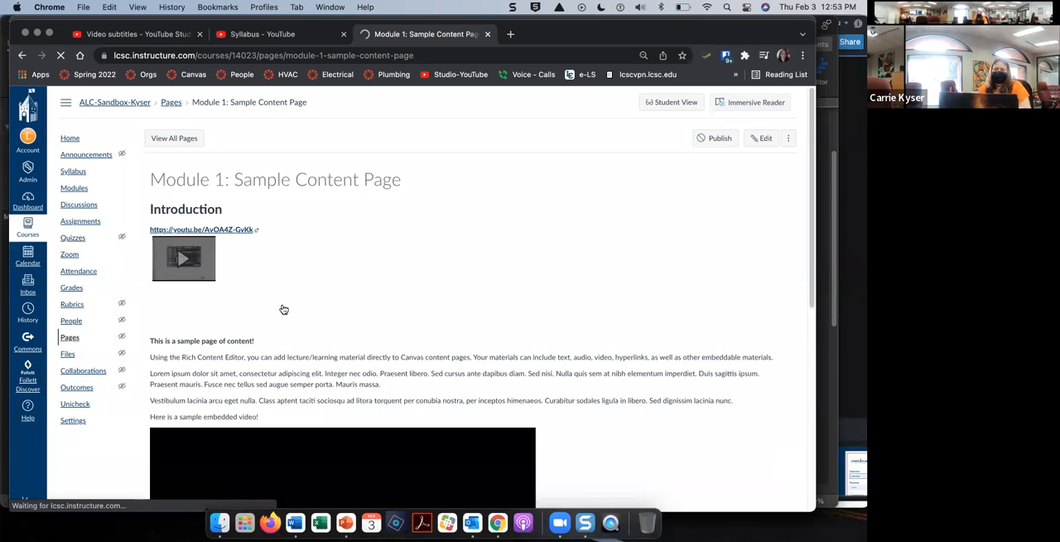
Step: Expand the Syllabus video preview under the link, play it, and pause it
left_click(178, 261)
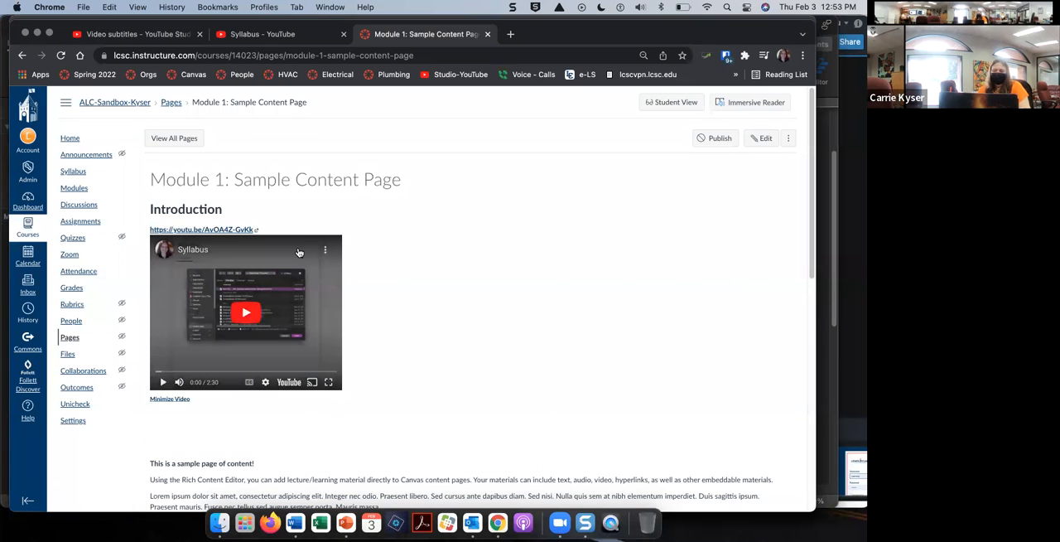
left_click(249, 313)
left_click(163, 382)
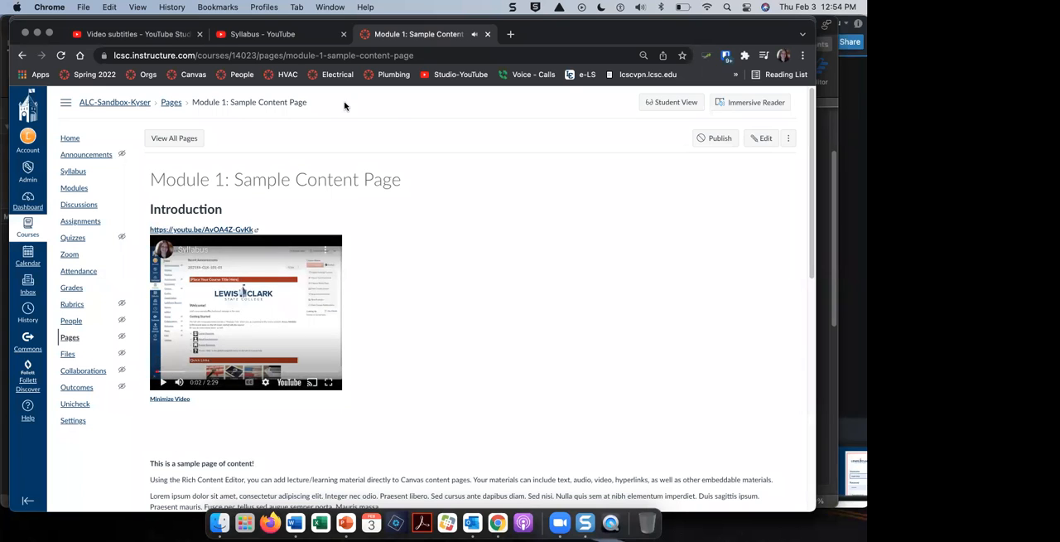
Step: Display the embed code of the Syllabus video on YouTube, select it, and close the embed window
left_click(238, 38)
left_click(292, 261)
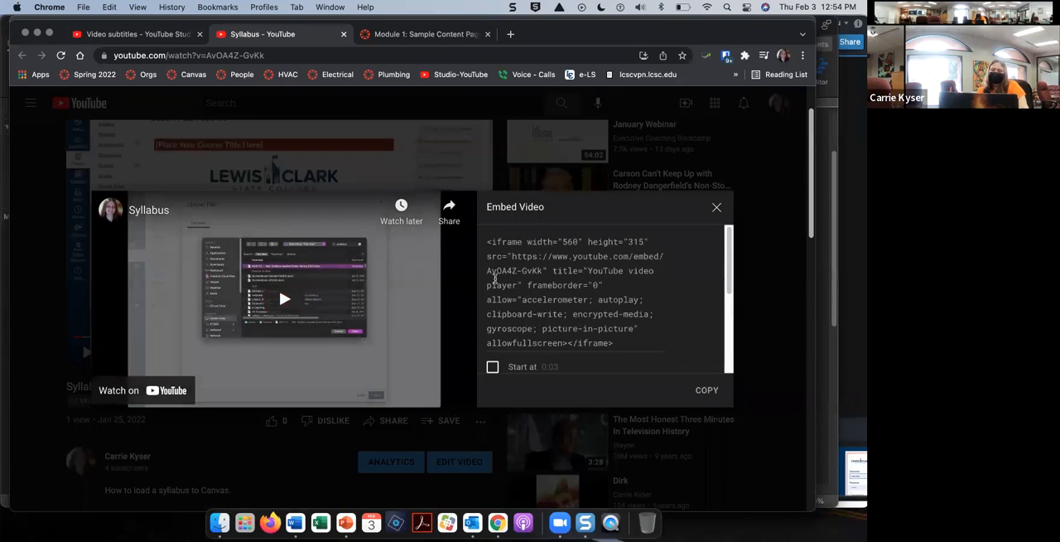
left_click(557, 263)
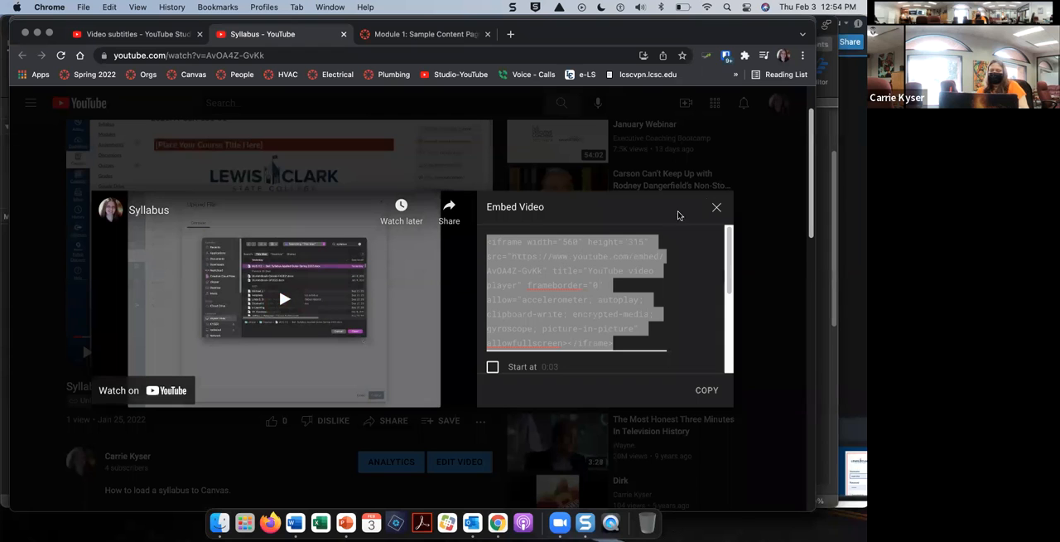
left_click(718, 207)
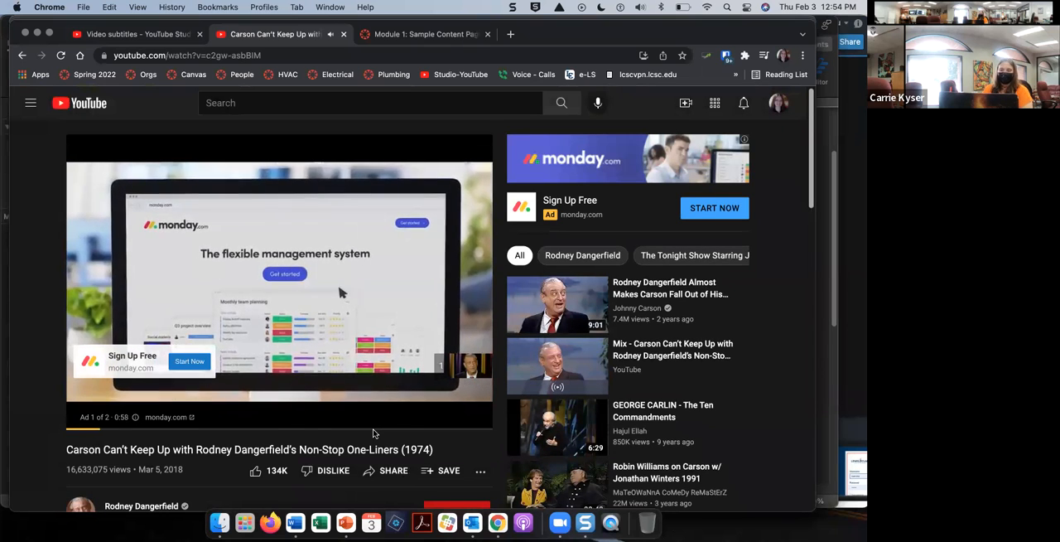
Step: Skip the ads on the Rodney Dangerfield video and go back to the Syllabus video page
scroll(373, 433, "down", 2)
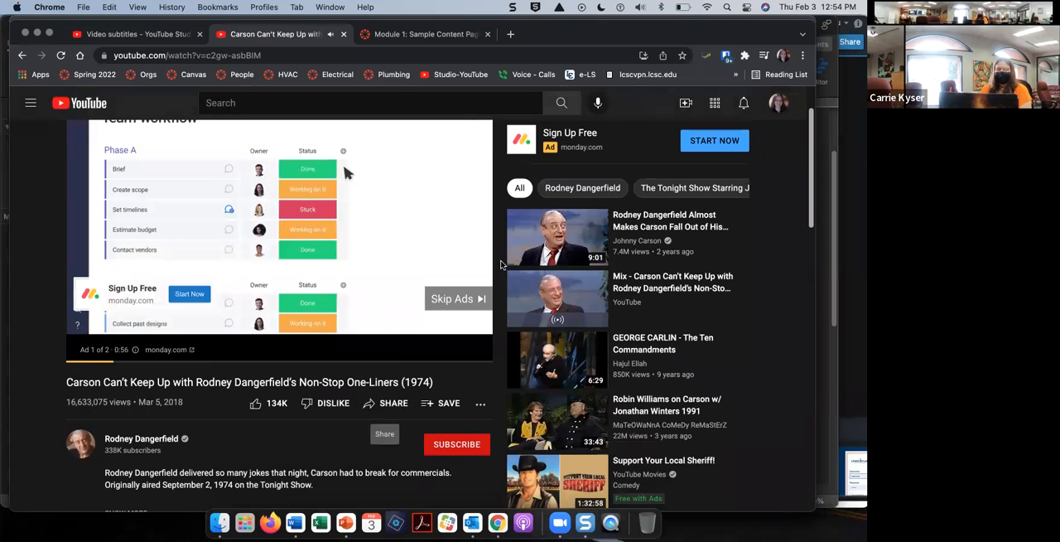
left_click(458, 298)
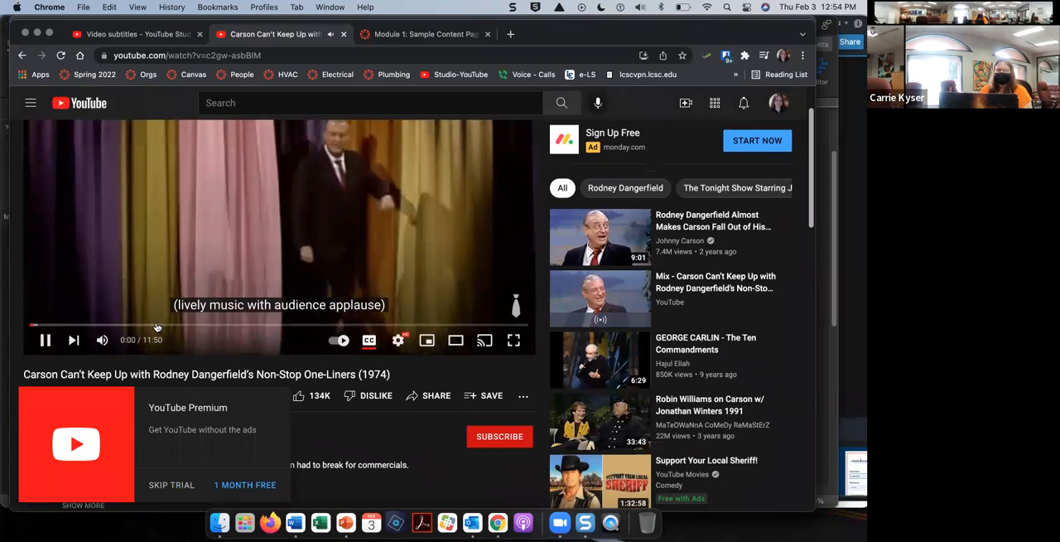
scroll(151, 328, "up", 2)
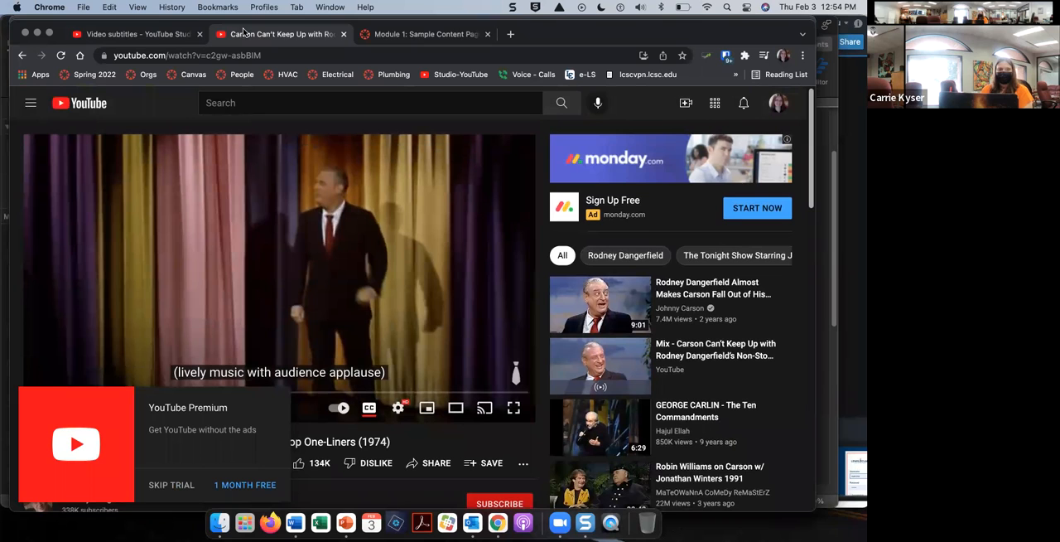
left_click(125, 80)
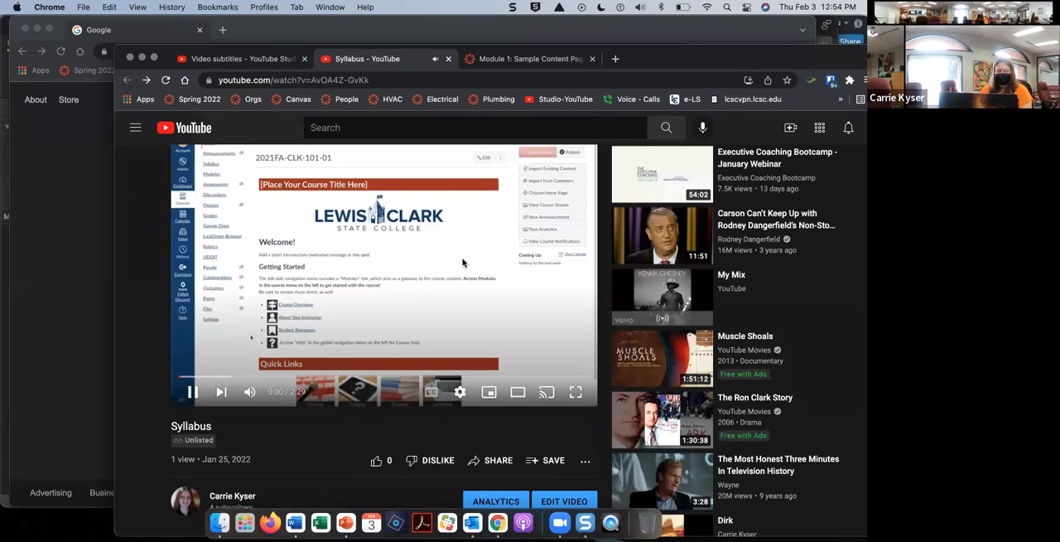
left_click_drag(705, 55, 634, 26)
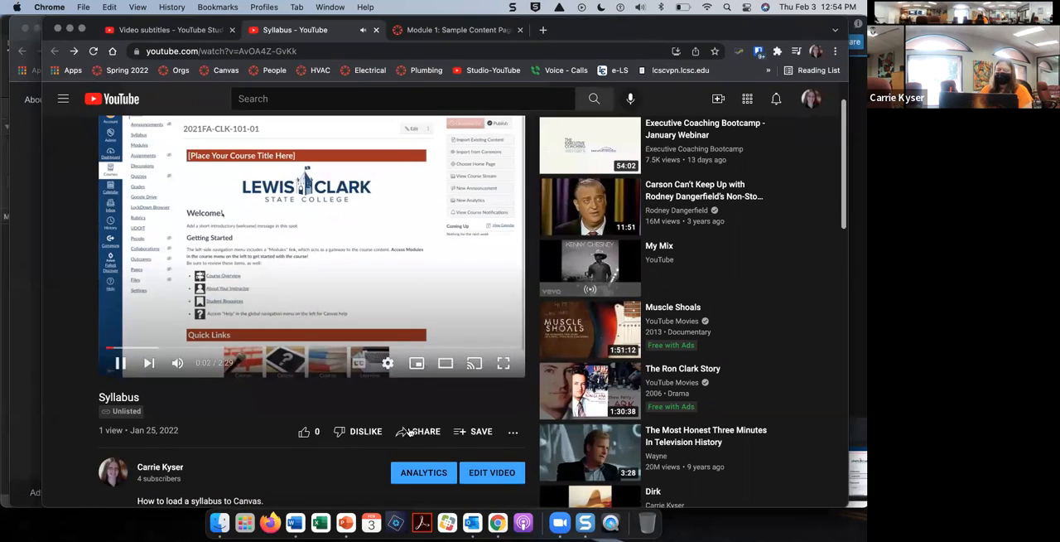
Step: Copy the Syllabus video's embed code from its sharing options and close the embed window
left_click(425, 432)
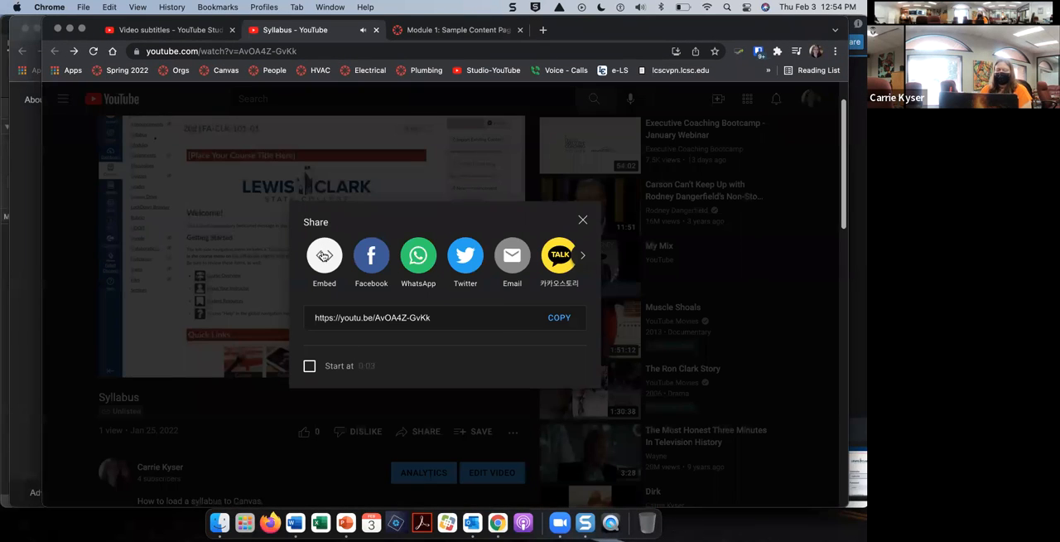
left_click(323, 253)
left_click(583, 260)
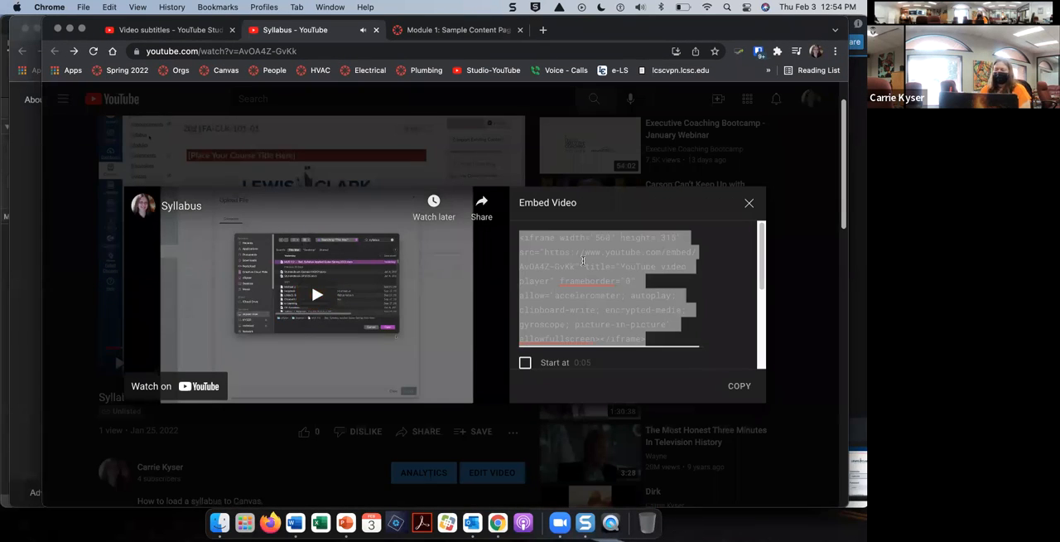
right_click(583, 262)
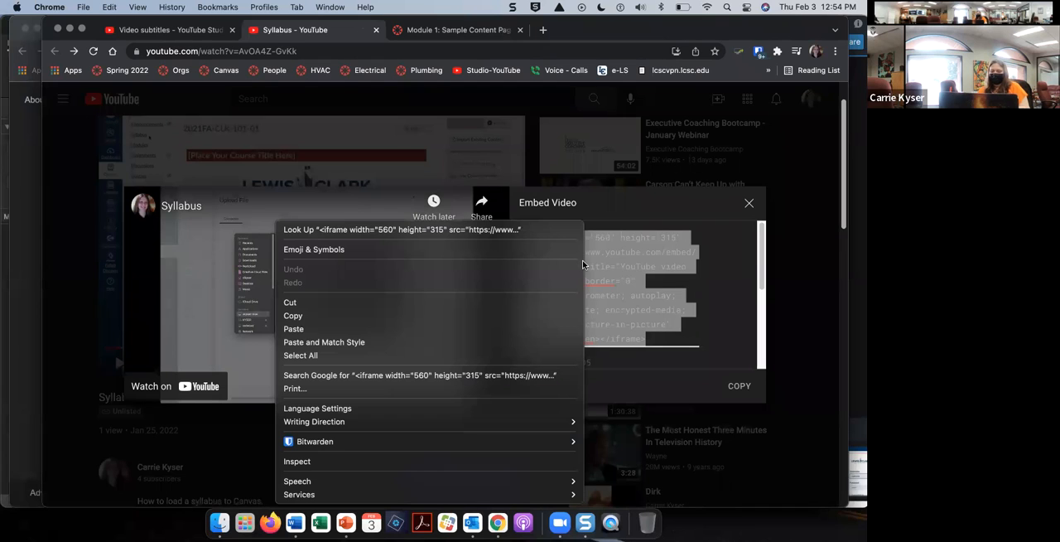
left_click(744, 394)
left_click(745, 394)
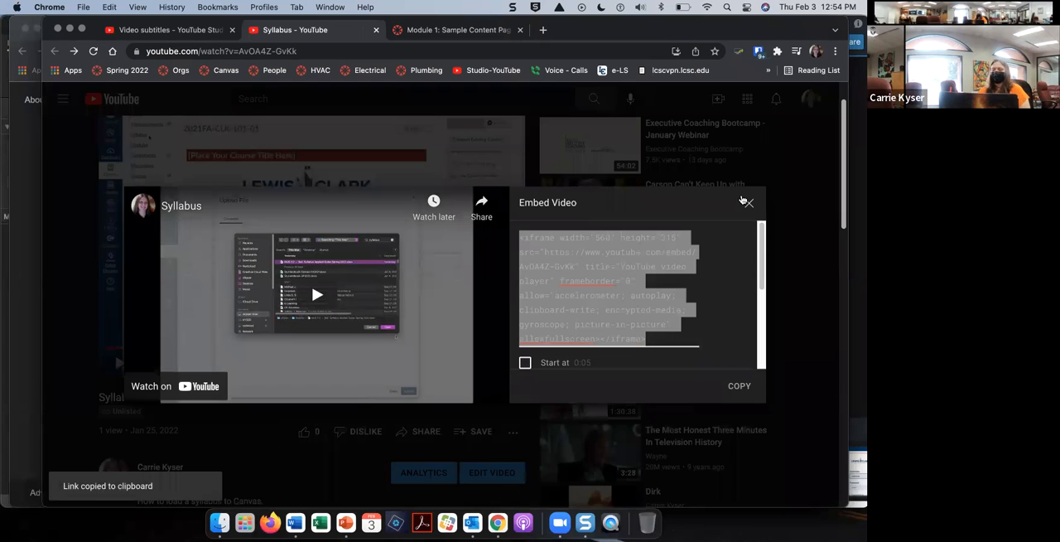
left_click(745, 201)
Step: Edit the Canvas page's raw HTML to insert the copied iframe code above the Introduction heading, and save the page
left_click(195, 31)
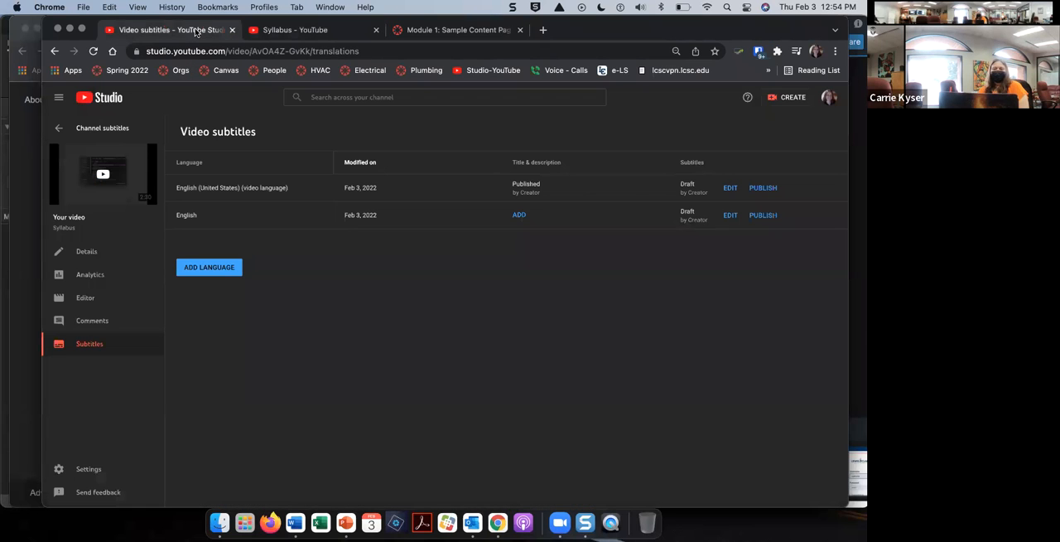
left_click(436, 35)
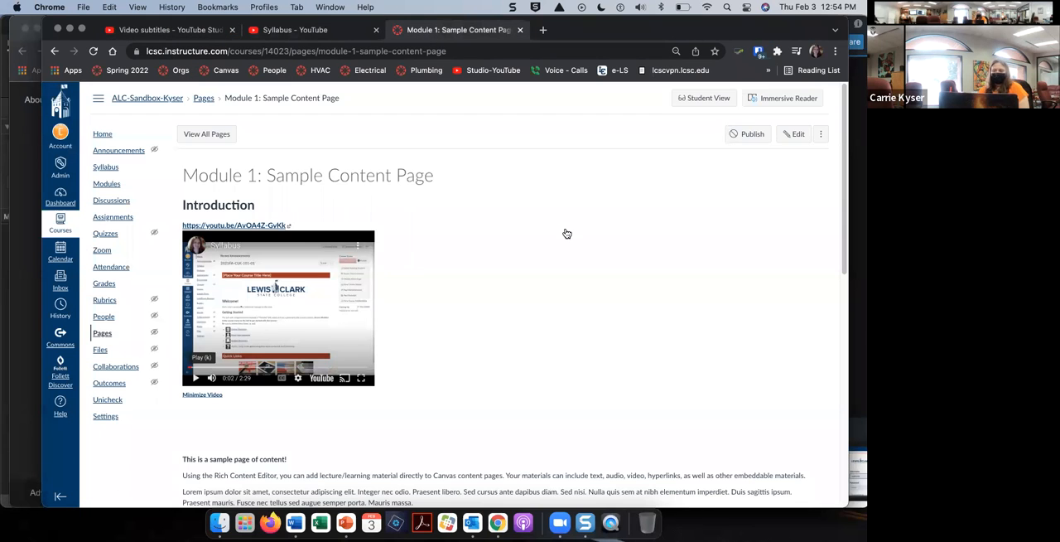
left_click(794, 139)
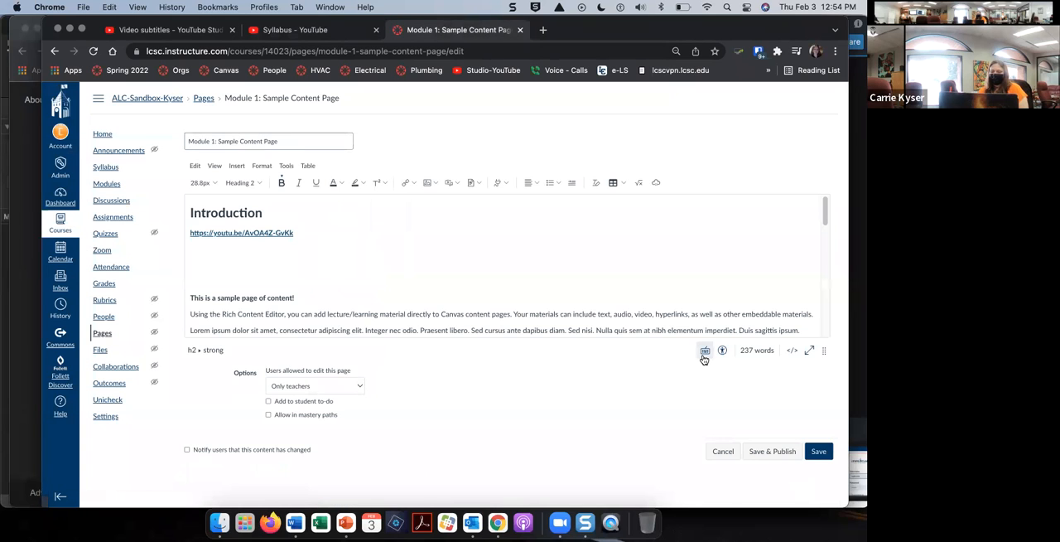
left_click(793, 351)
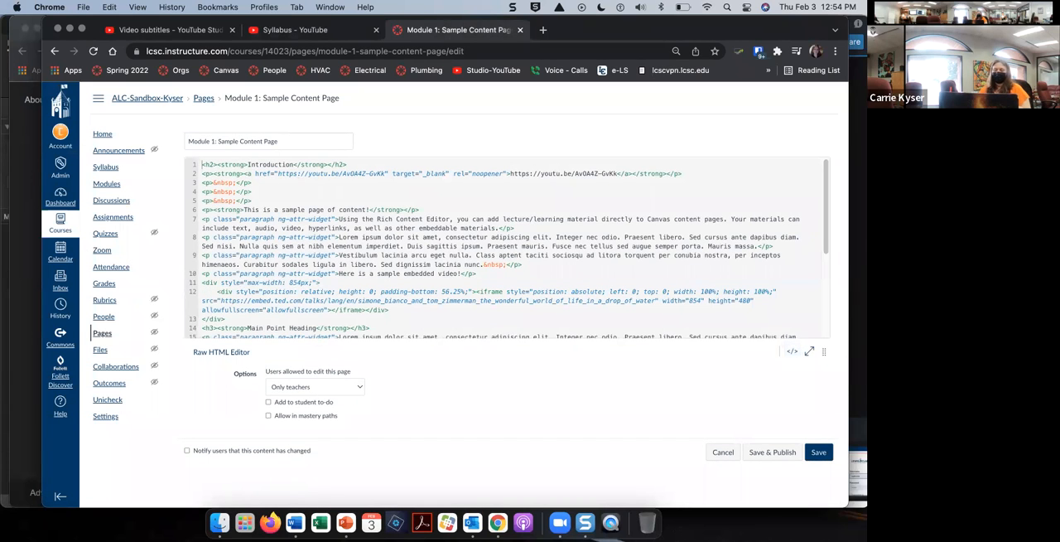
key("Return")
key("Return")
key("super+v")
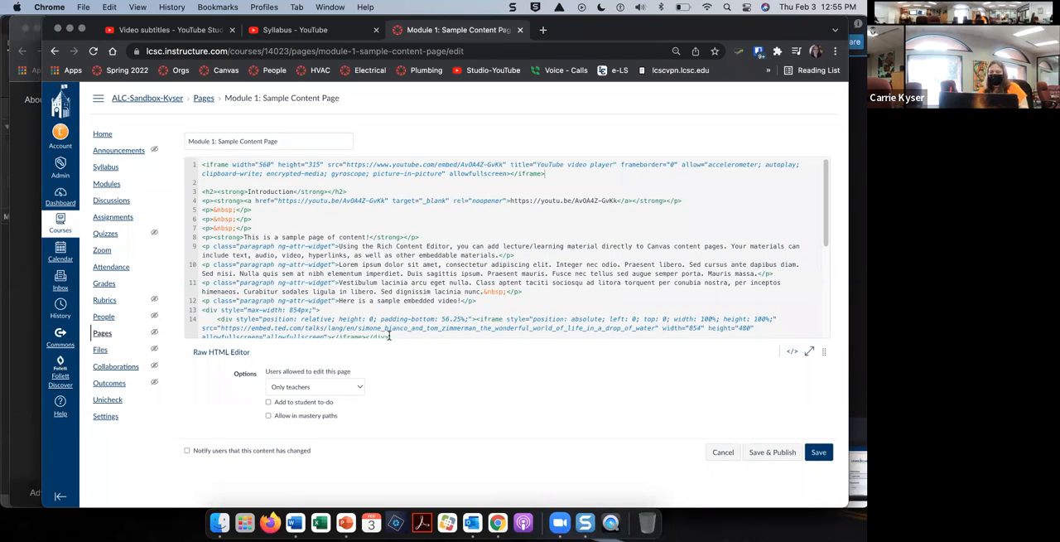
left_click(817, 452)
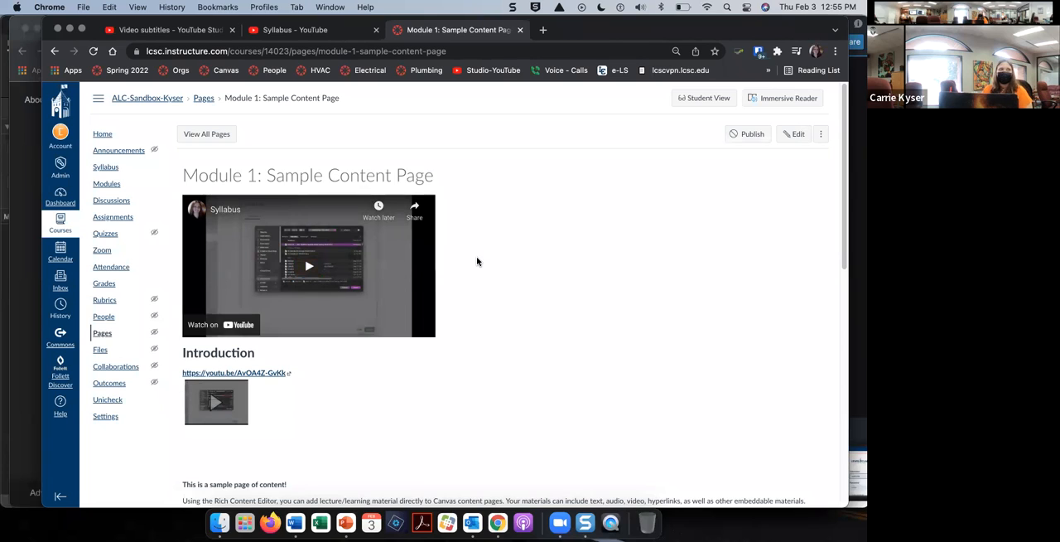
Step: Expand the video preview under the Introduction link and compare it with the embedded player above the heading
left_click(217, 404)
scroll(331, 373, "down", 2)
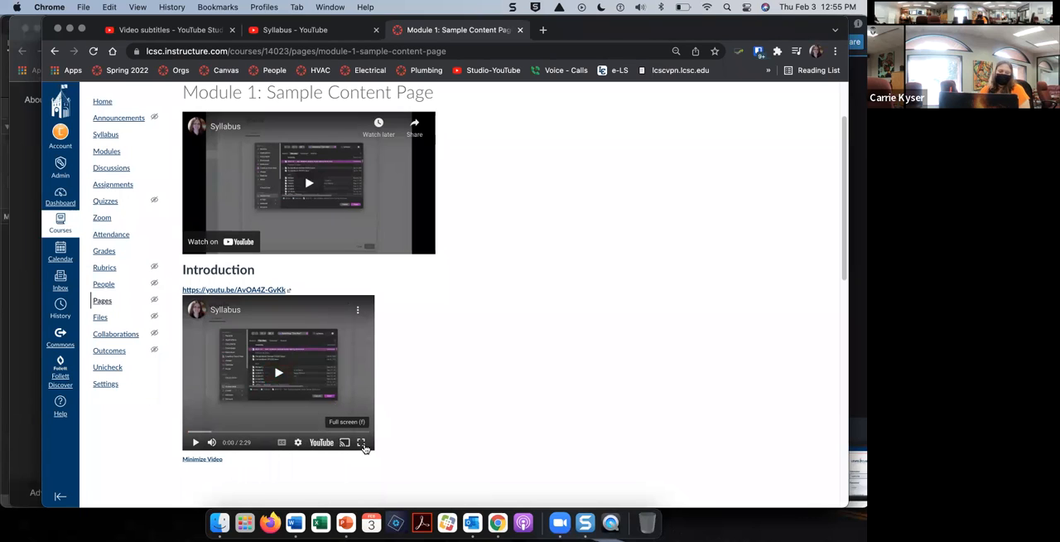
scroll(434, 374, "up", 1)
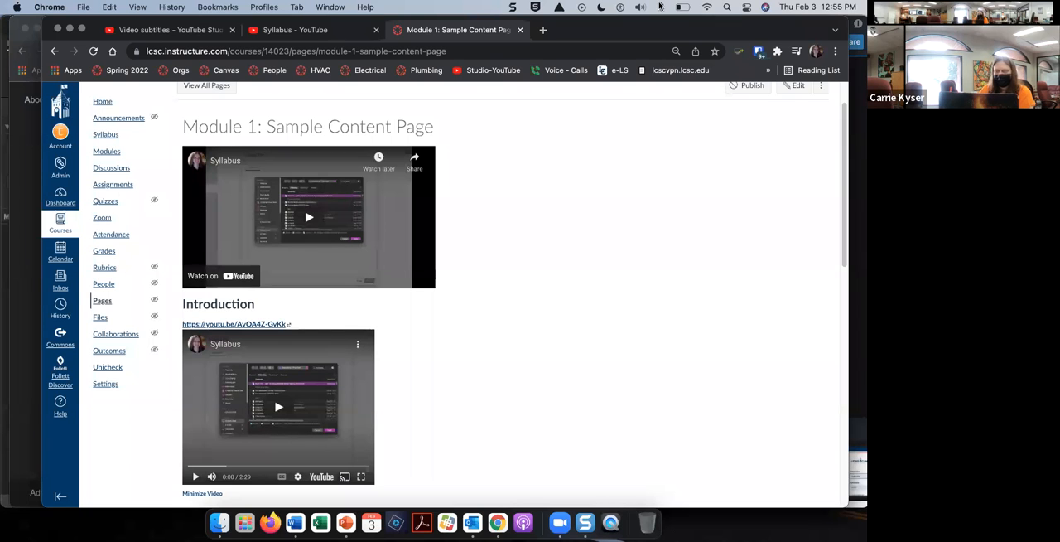
Step: Close the Canvas, Syllabus video, YouTube Studio and Google tabs in the browser
left_click(521, 30)
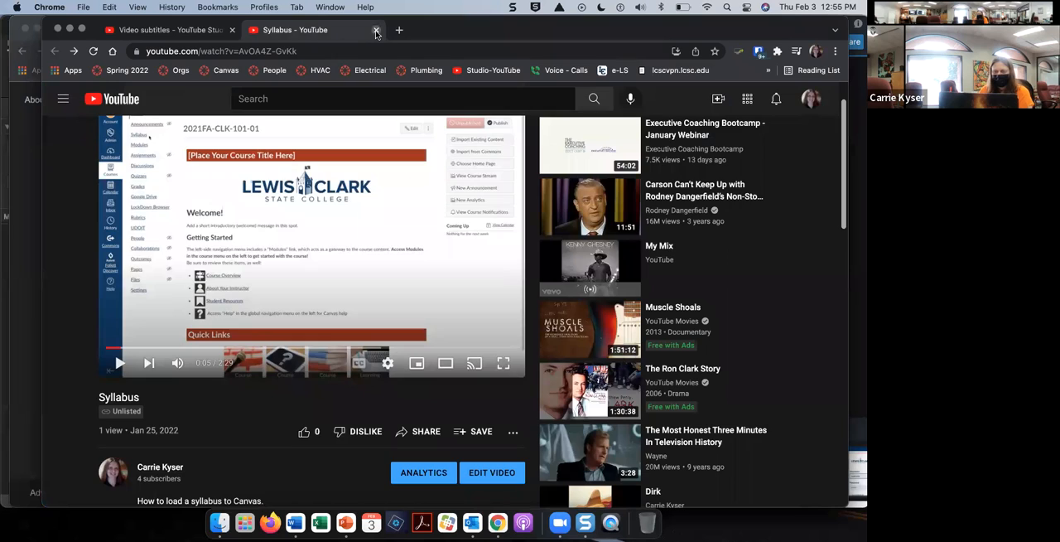
left_click(372, 29)
left_click(232, 30)
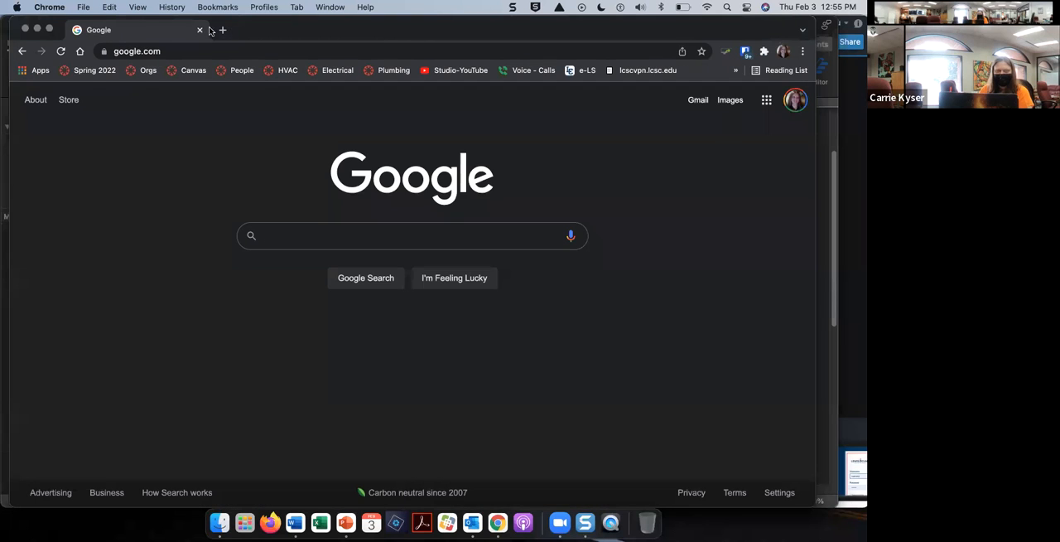
left_click(199, 30)
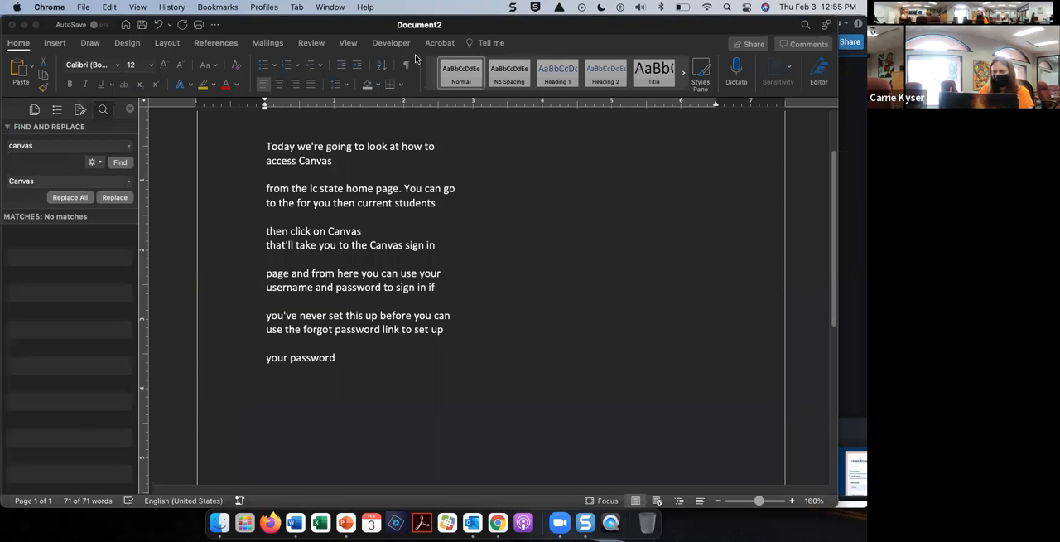
Step: Close the Word document Document2 with the caption transcript without saving its changes
left_click(156, 129)
key("super+a")
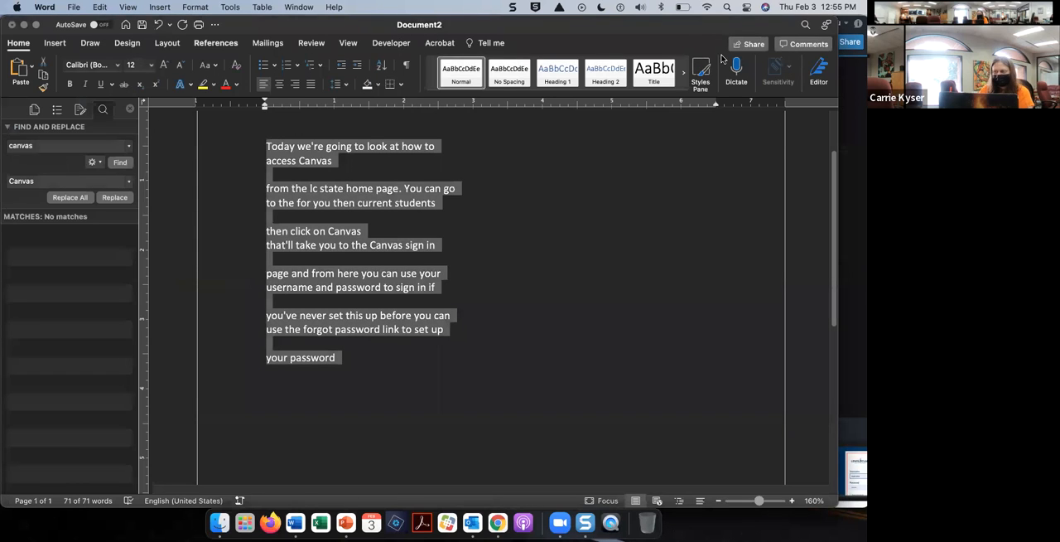
left_click_drag(707, 27, 707, 170)
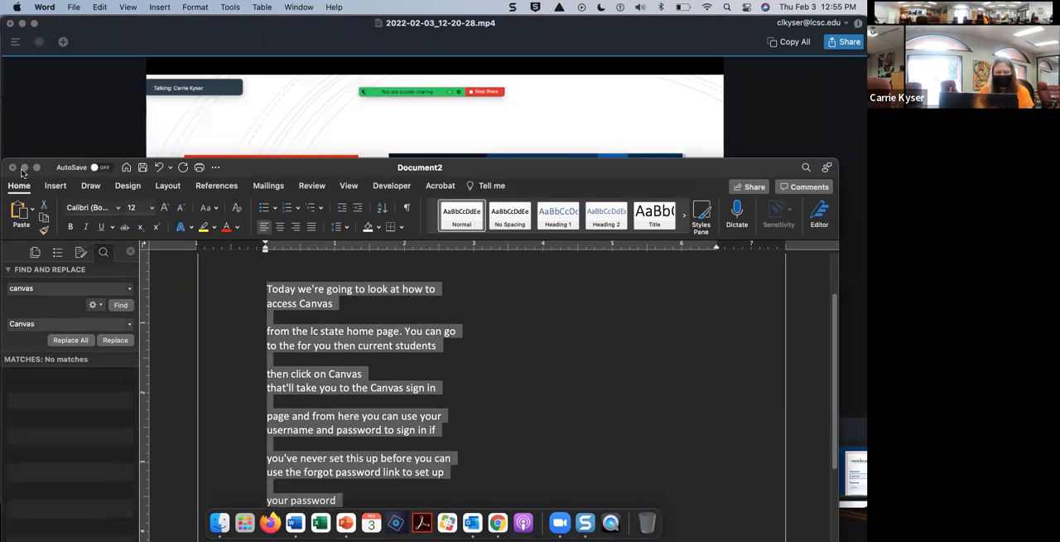
left_click(13, 167)
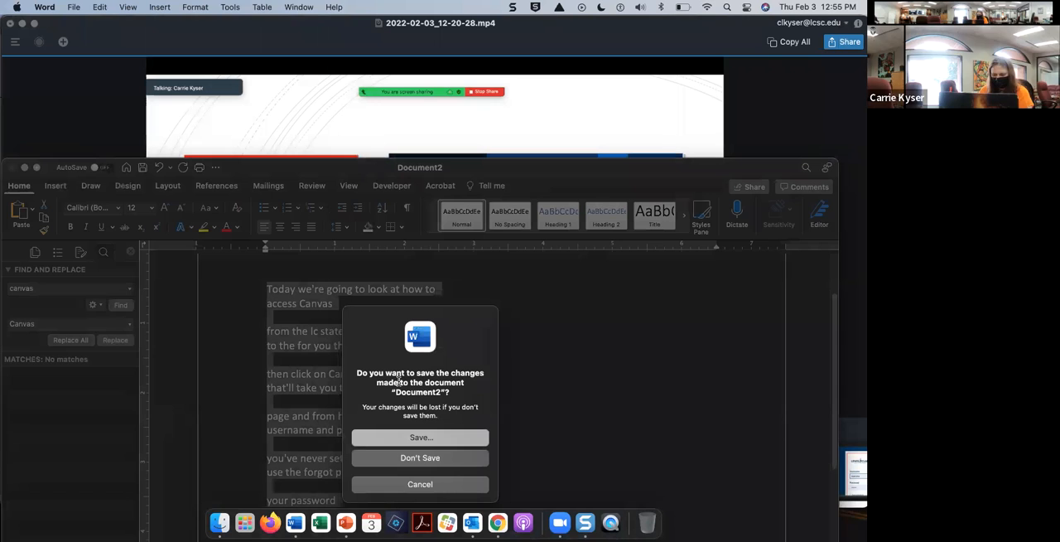
left_click(430, 461)
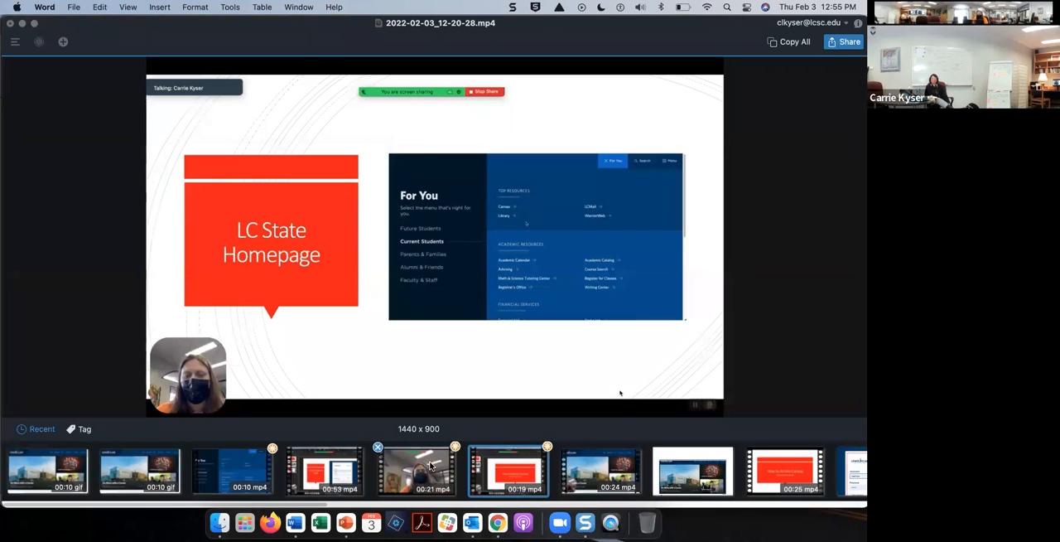